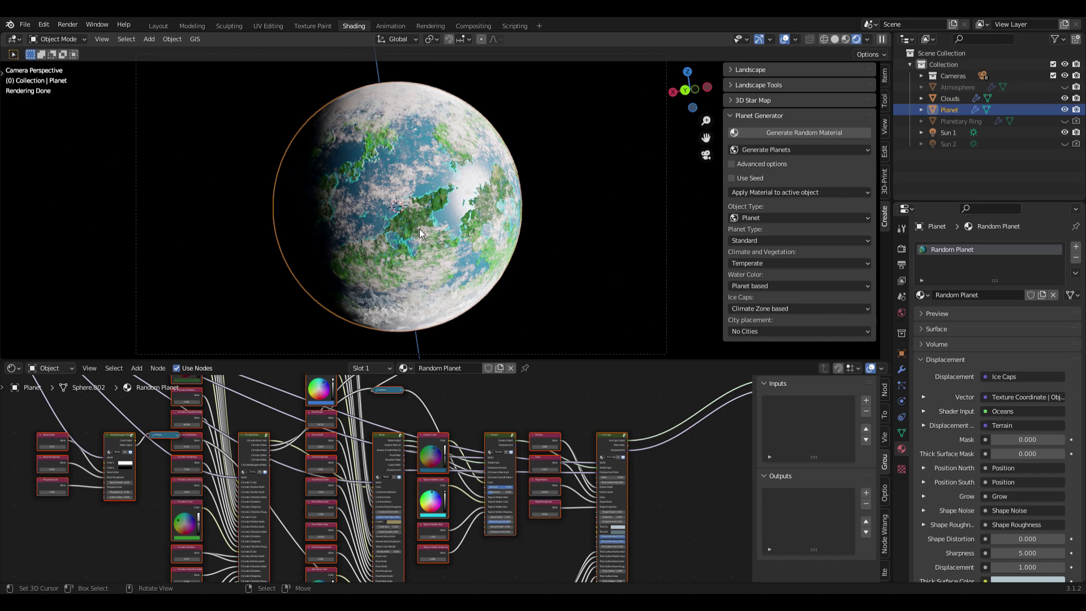
# Step: Hide the Clouds object and display the planet's UV layout in the UV Editing workspace
pyautogui.click(1064, 99)
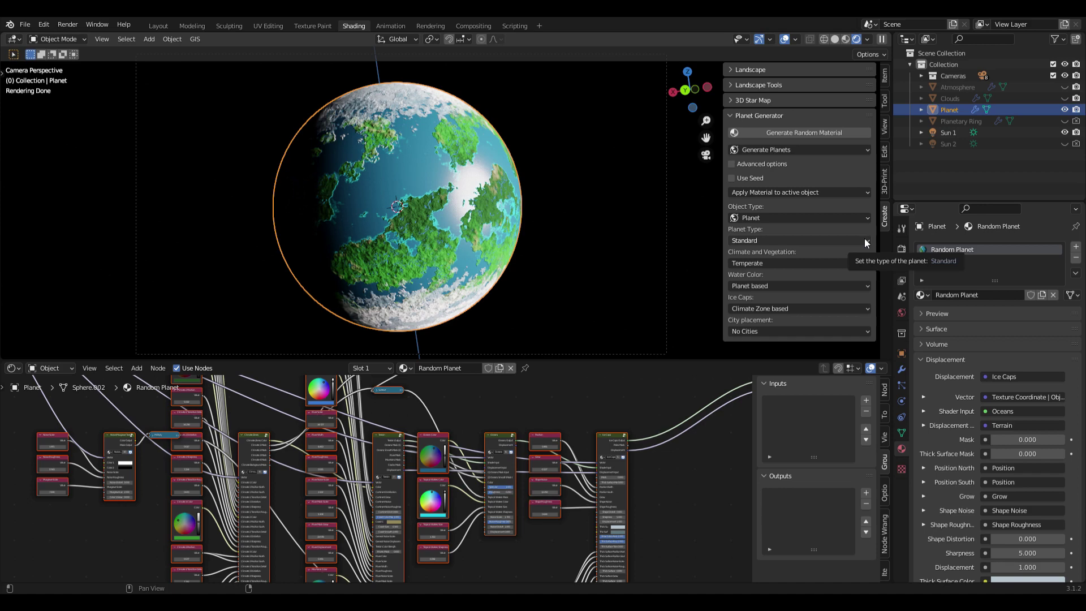
pyautogui.click(275, 26)
pyautogui.scroll(5, 699, 330)
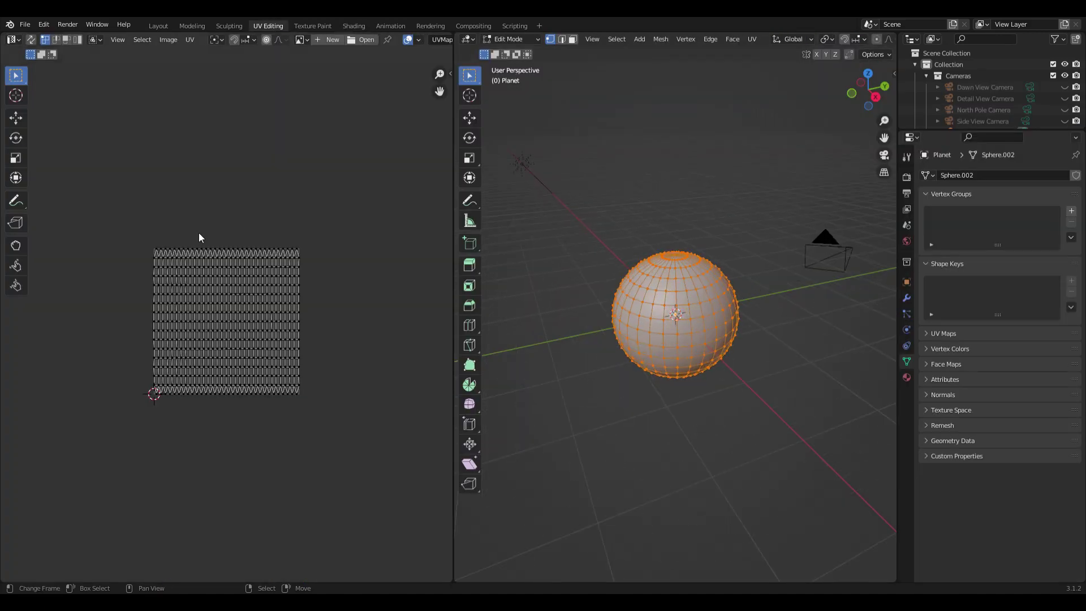
pyautogui.scroll(3, 136, 357)
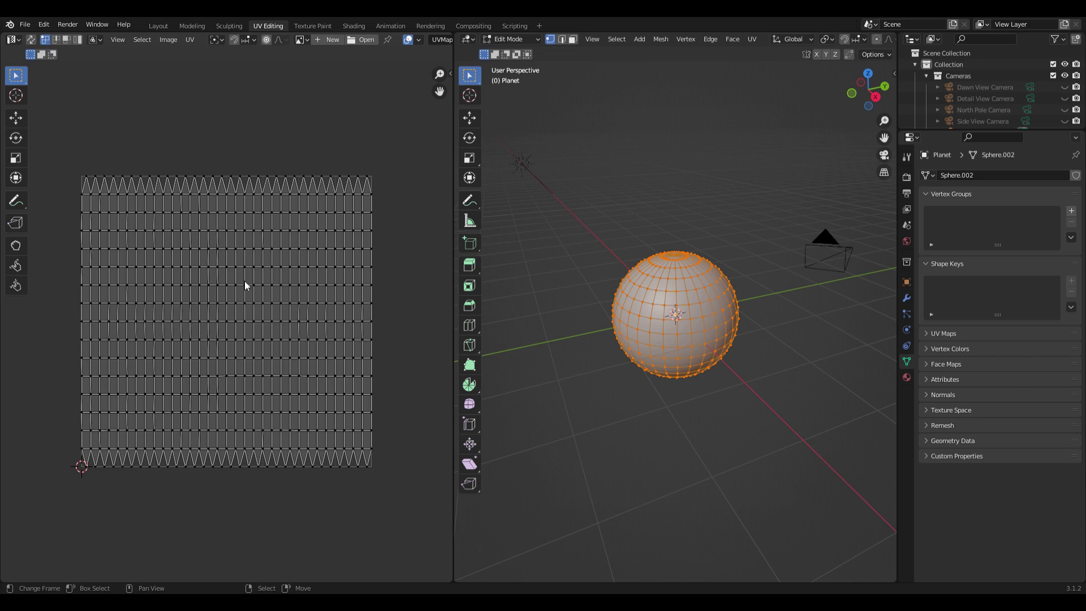
# Step: Create a new blank image named planet_diffuse, 2048 px wide and 1024 px high, and fit it in the UV editor
pyautogui.click(326, 41)
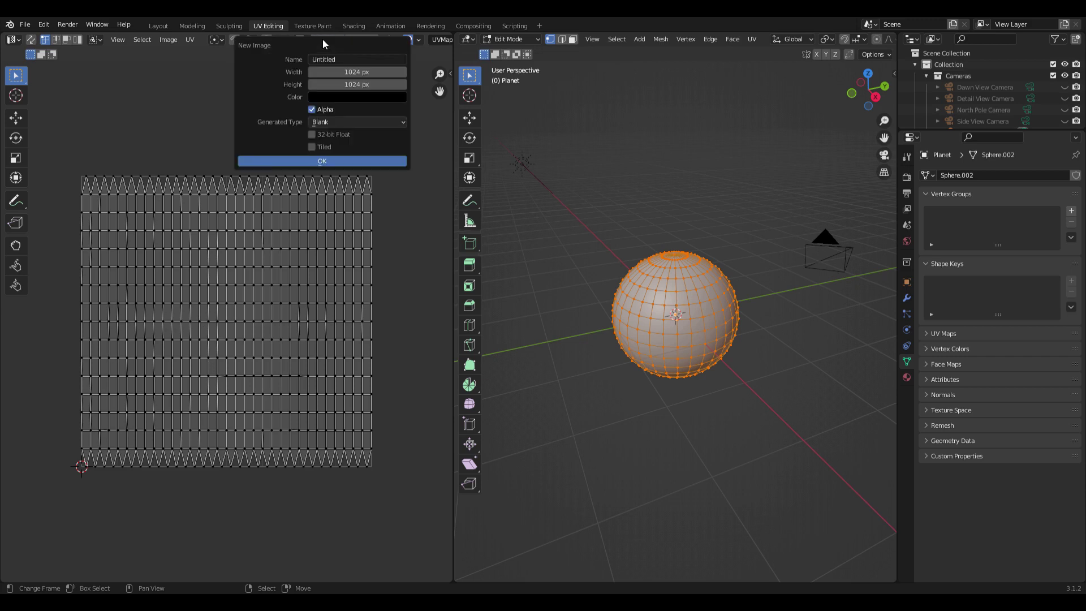
pyautogui.click(333, 60)
pyautogui.write('planet_diffuse')
pyautogui.press('Return')
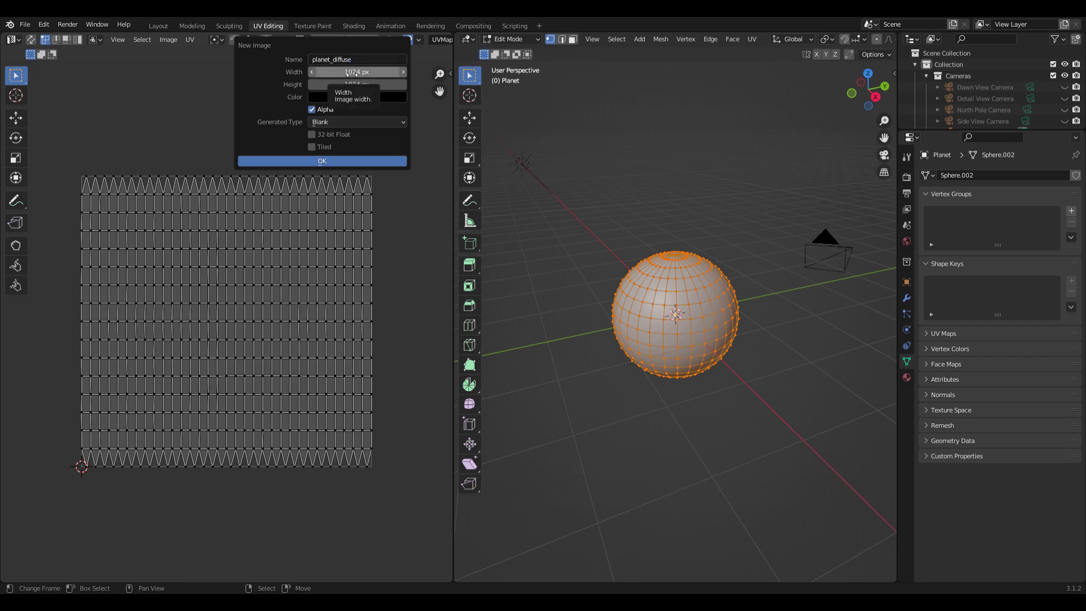
pyautogui.click(349, 72)
pyautogui.write('*')
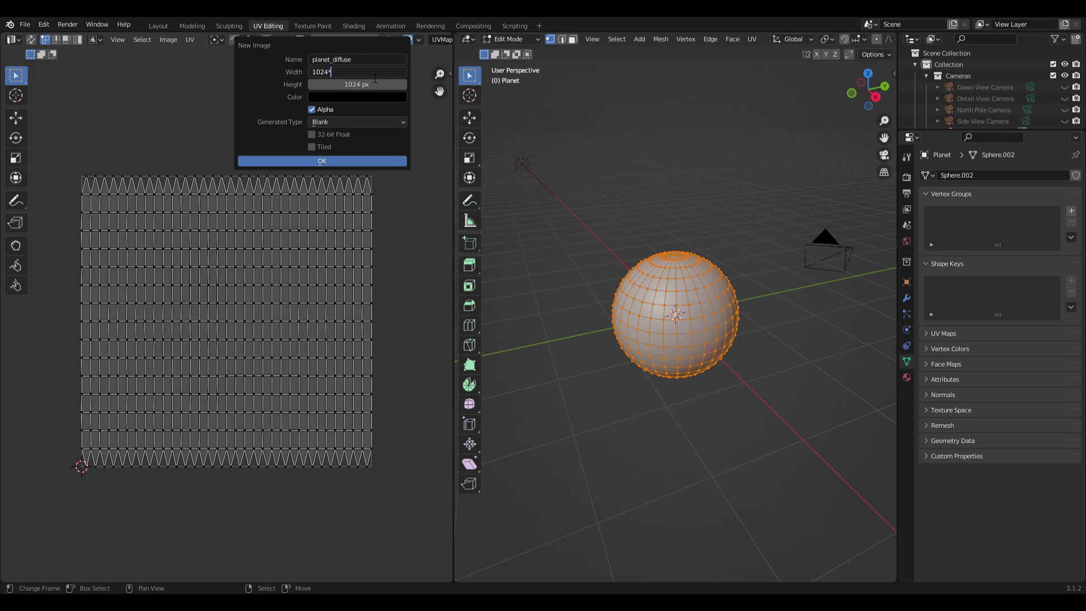
pyautogui.write('2')
pyautogui.press('Return')
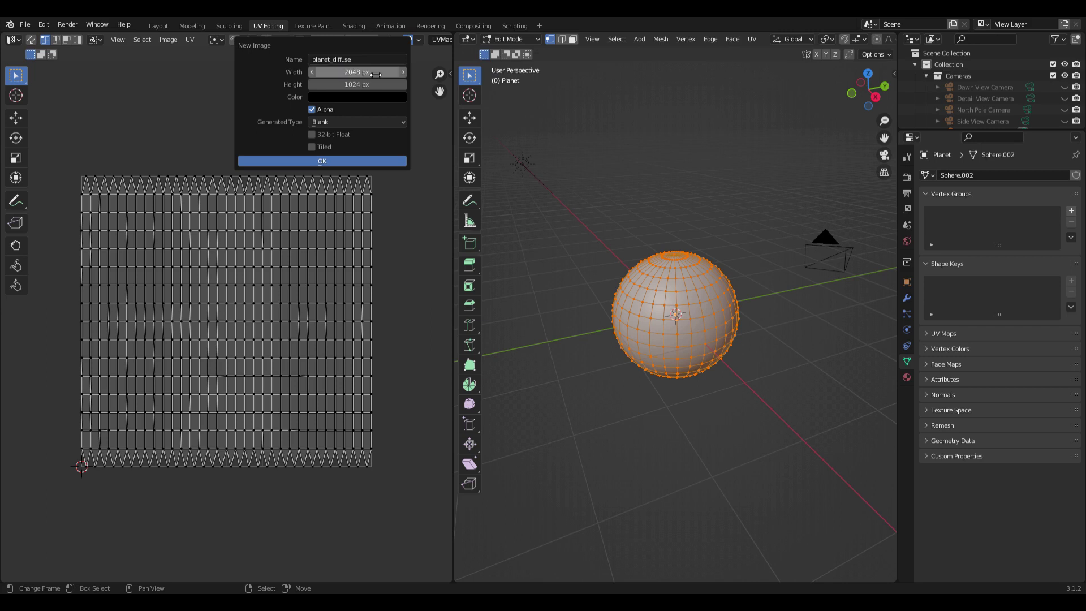
pyautogui.click(321, 161)
pyautogui.press('Home')
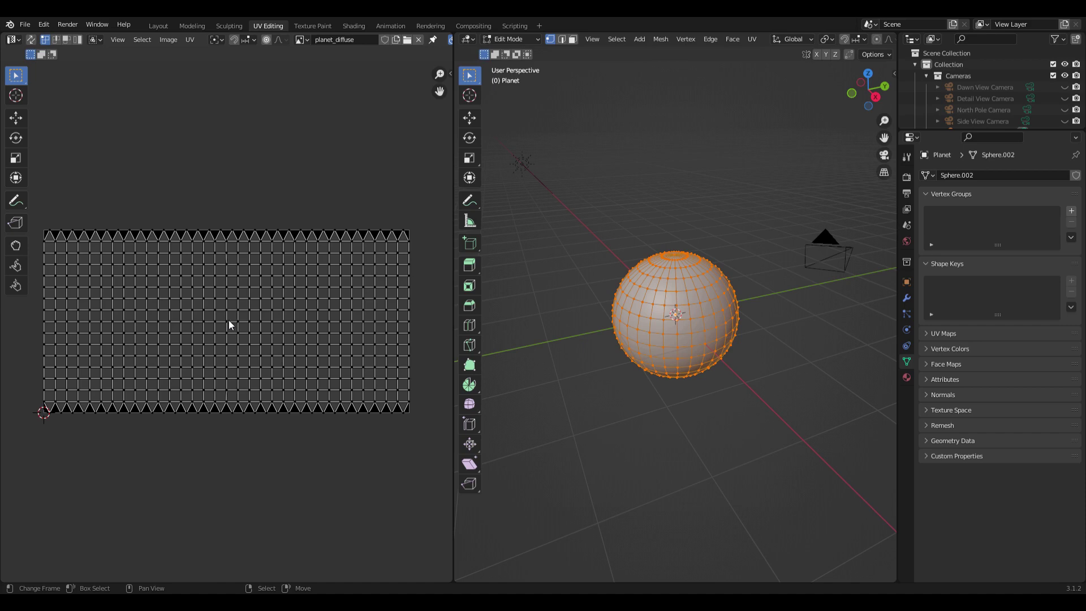
# Step: In the Shading workspace, add an Image Texture node to the Random Planet material and assign planet_diffuse to it
pyautogui.click(352, 25)
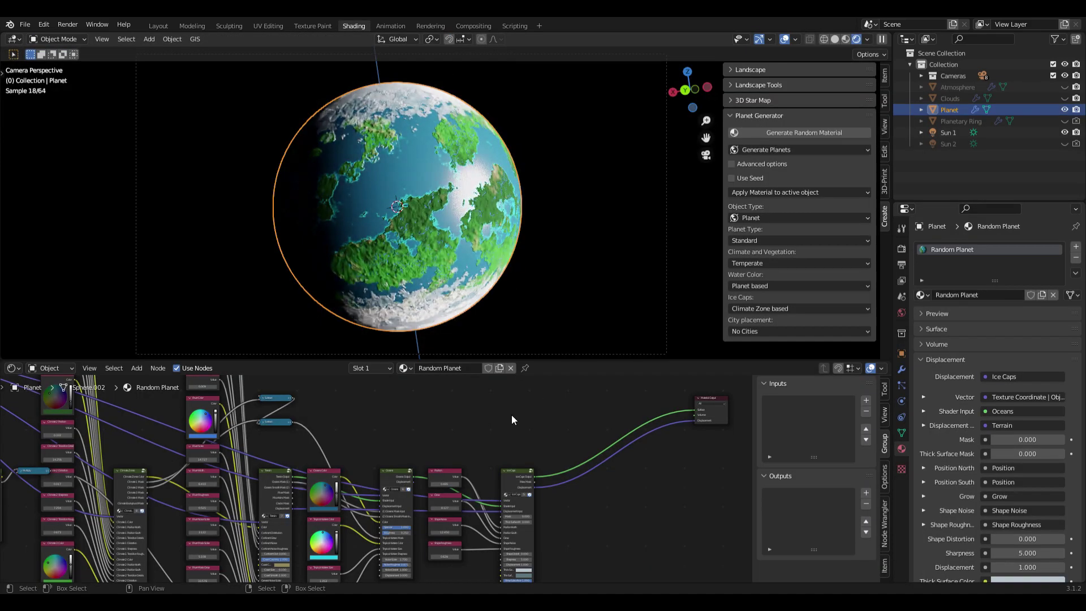
pyautogui.hotkey('shift', 'a')
pyautogui.moveTo(512, 416)
pyautogui.click(576, 324)
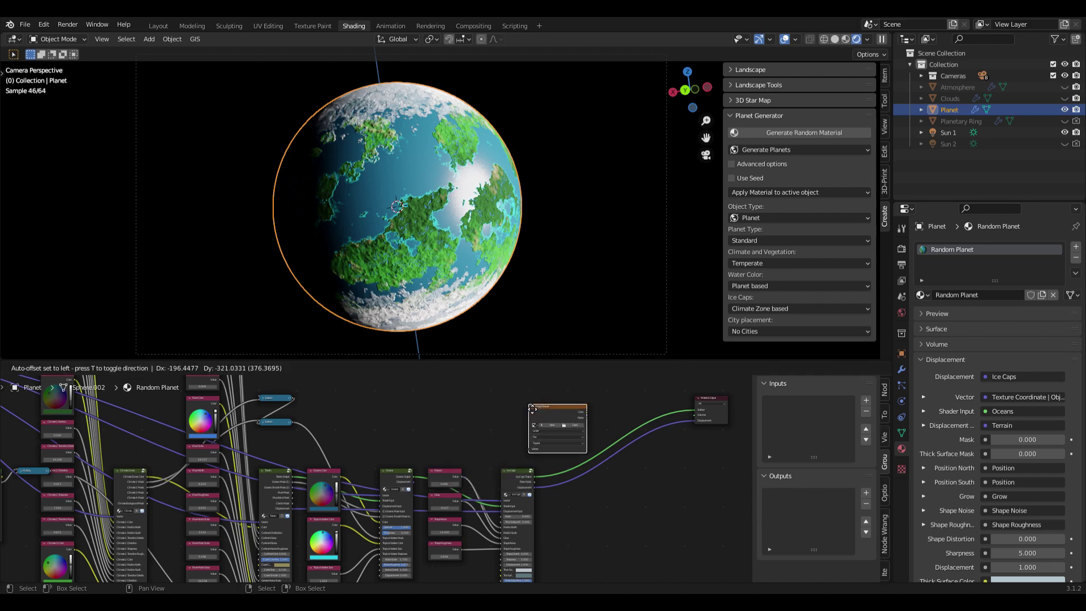
pyautogui.click(531, 408)
pyautogui.scroll(4, 523, 396)
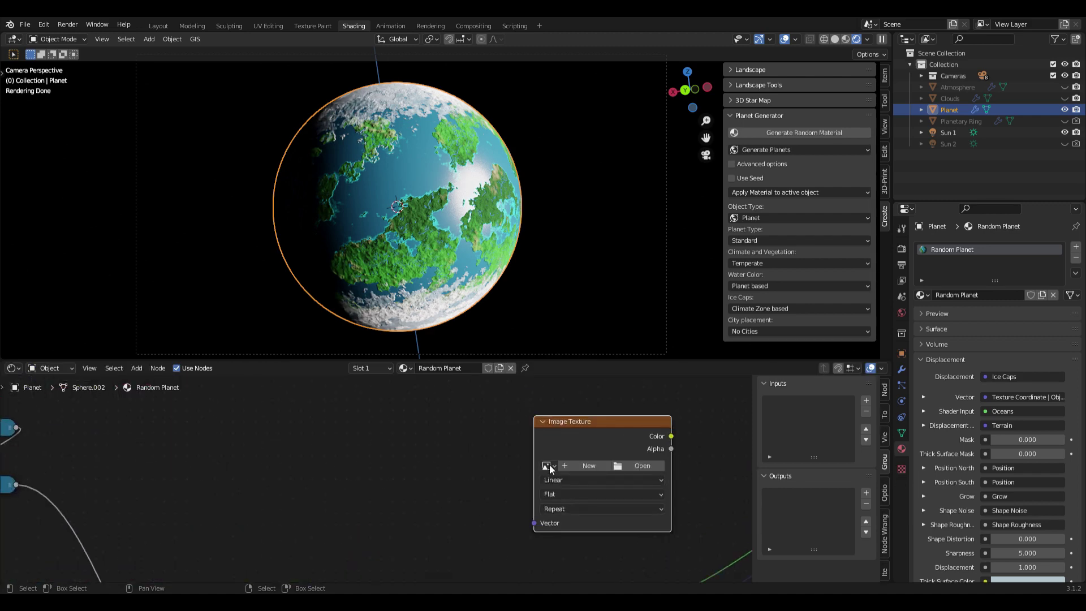
pyautogui.click(549, 466)
pyautogui.click(578, 348)
pyautogui.moveTo(587, 433); pyautogui.dragTo(439, 420)
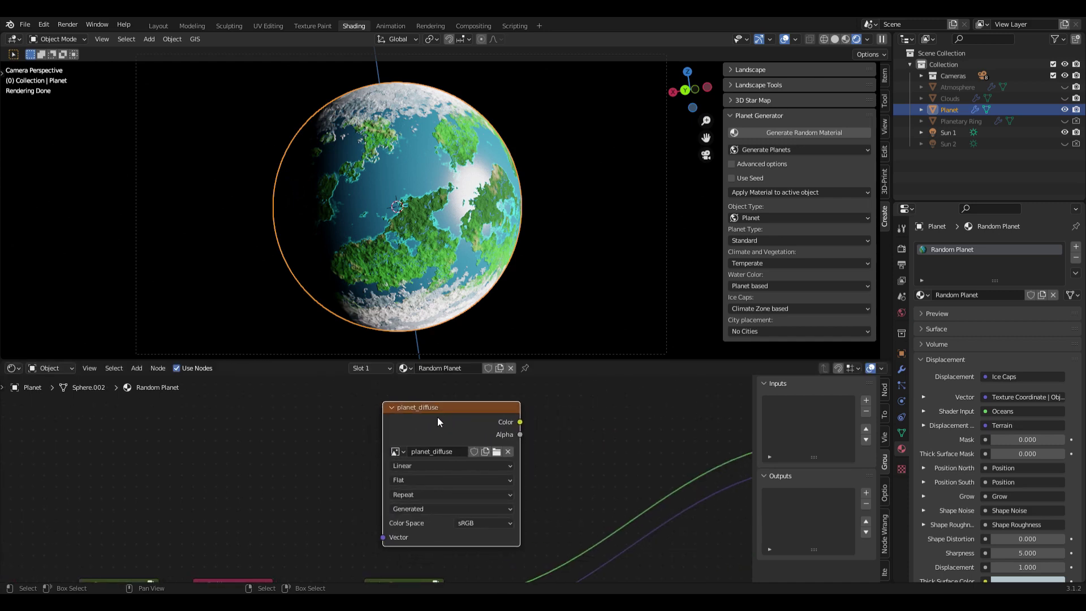
# Step: Set the bake type to Diffuse in the Cycles render settings
pyautogui.click(902, 249)
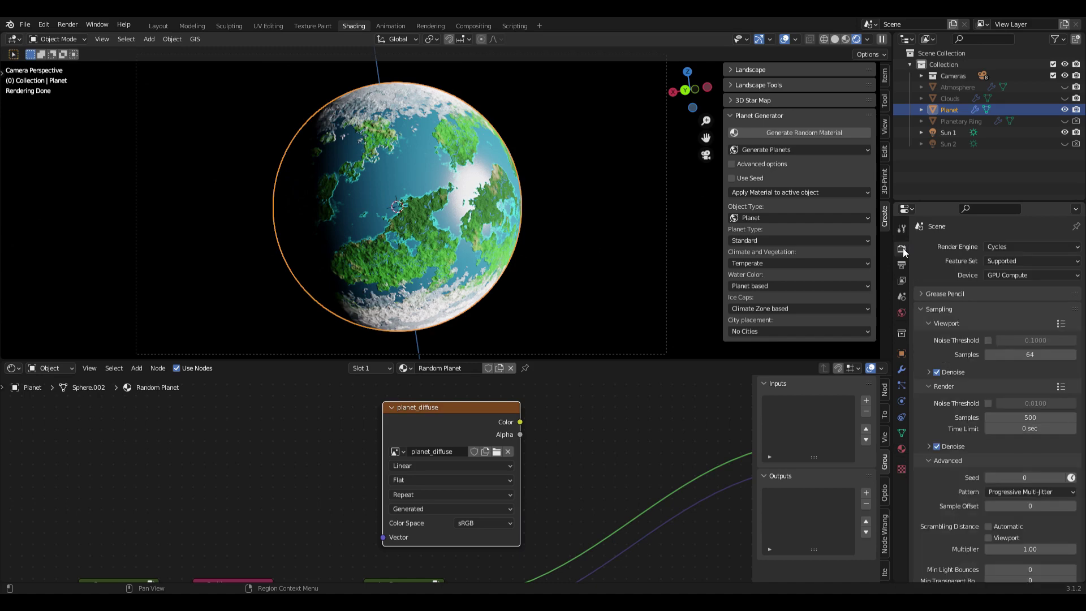
pyautogui.scroll(-3, 945, 352)
pyautogui.scroll(-15, 944, 352)
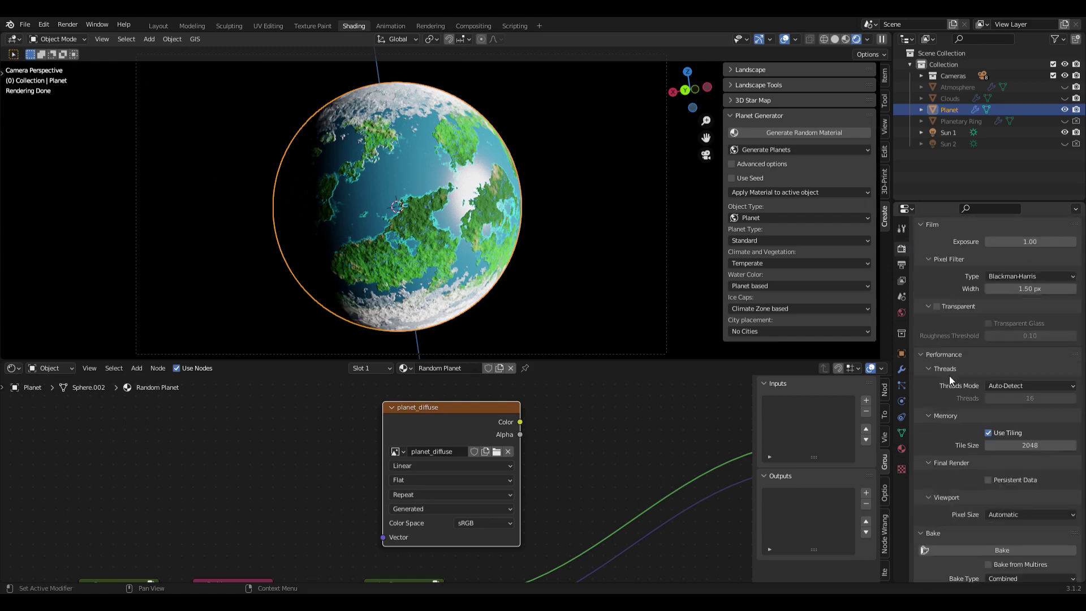
pyautogui.scroll(18, 977, 399)
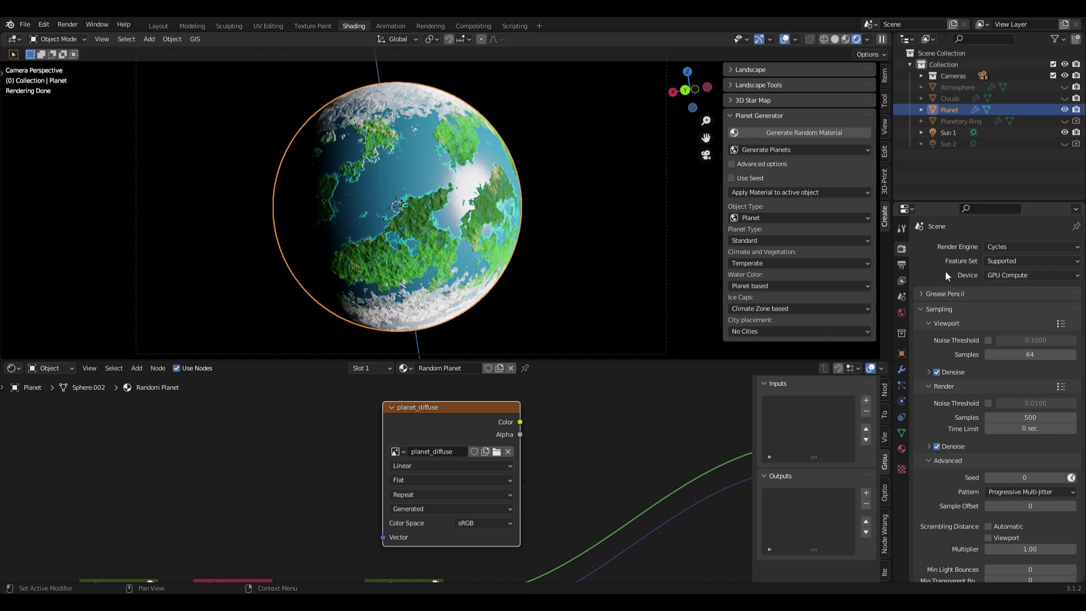
pyautogui.scroll(-20, 948, 294)
pyautogui.scroll(-15, 958, 372)
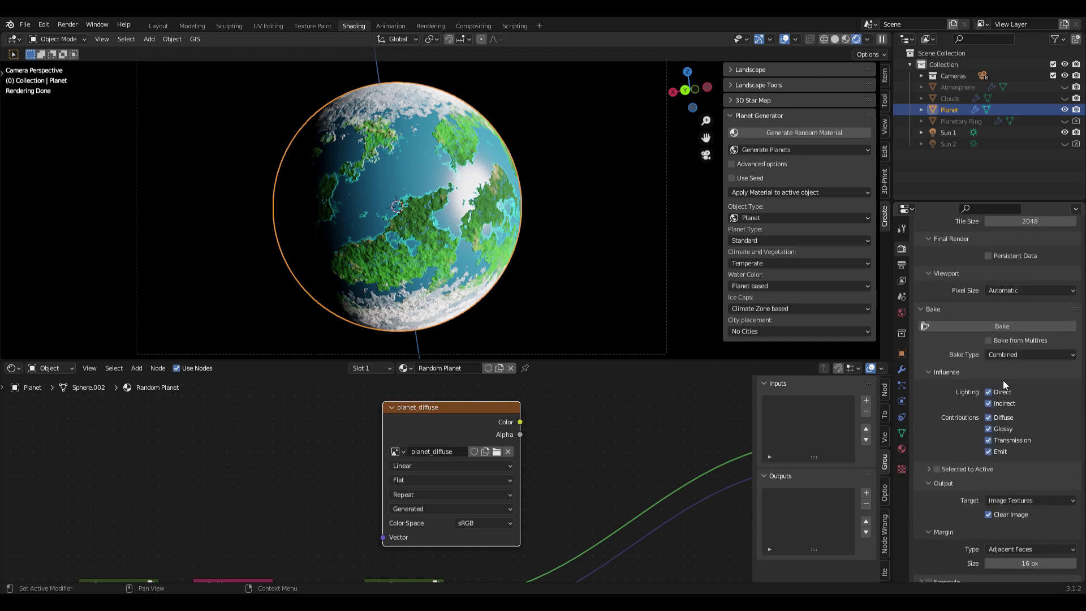
pyautogui.click(1022, 357)
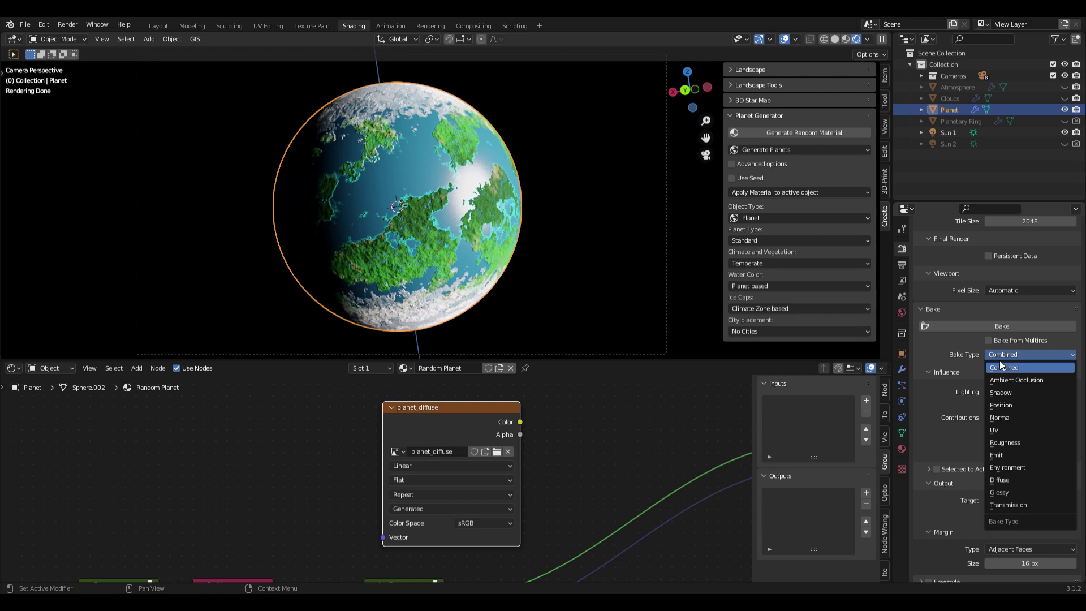
pyautogui.click(1013, 480)
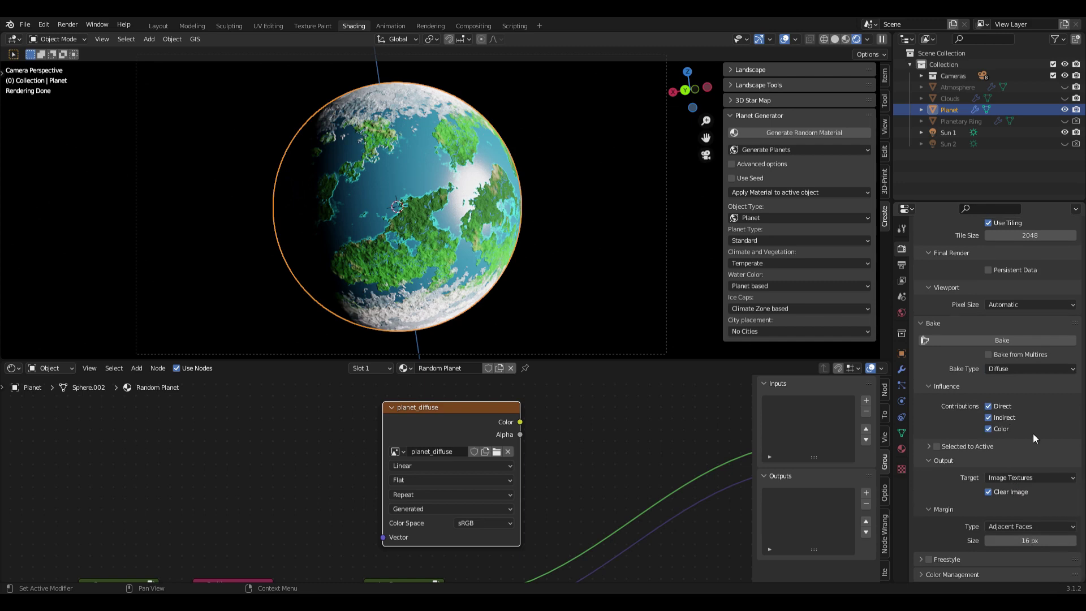
# Step: Turn off the Direct and Indirect contributions and bake the planet's diffuse color into planet_diffuse
pyautogui.click(988, 406)
pyautogui.click(989, 417)
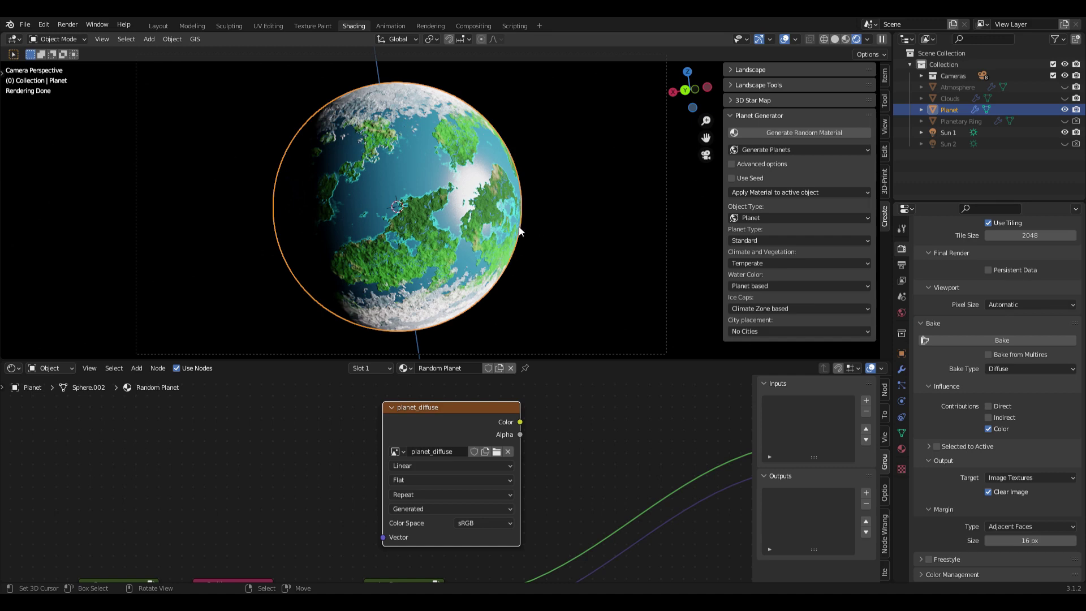
pyautogui.click(986, 340)
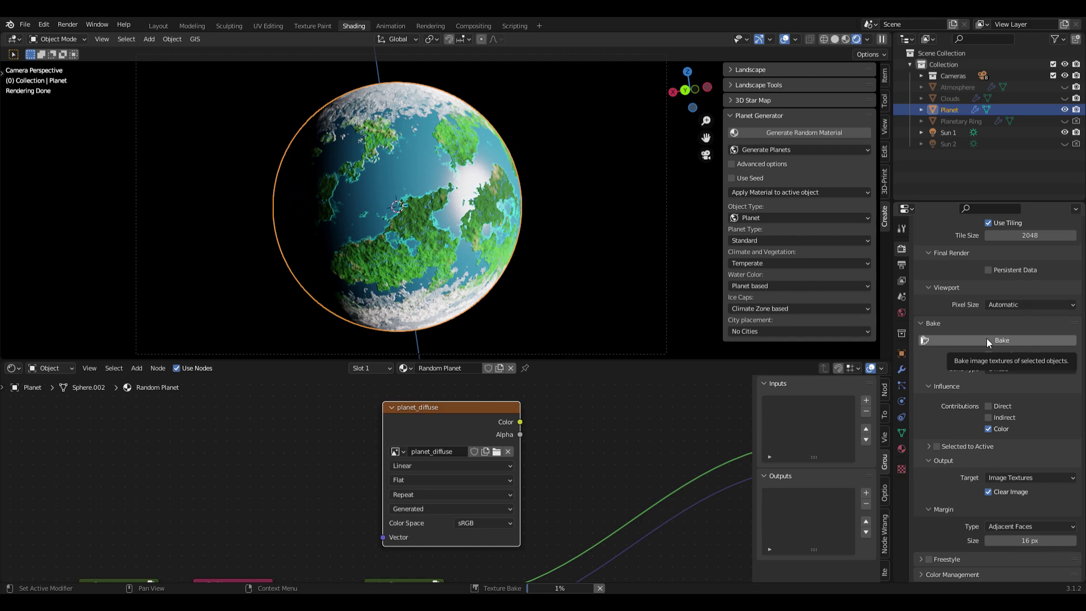
pyautogui.scroll(1, 986, 339)
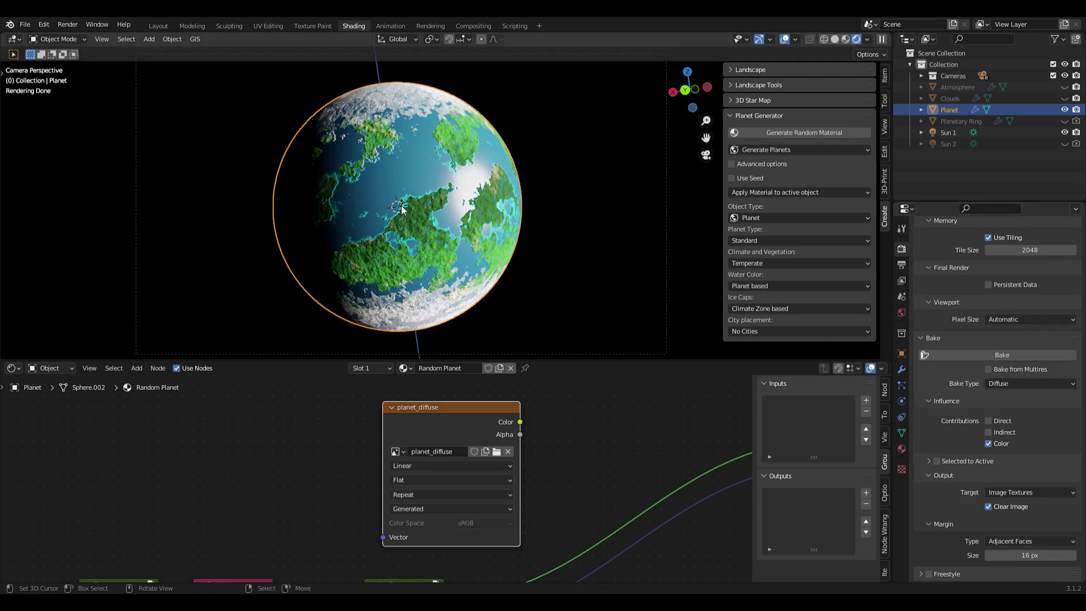
# Step: View the baked planet_diffuse image in the UV Editing workspace with the planet in Object Mode, and open Save As for it
pyautogui.click(272, 25)
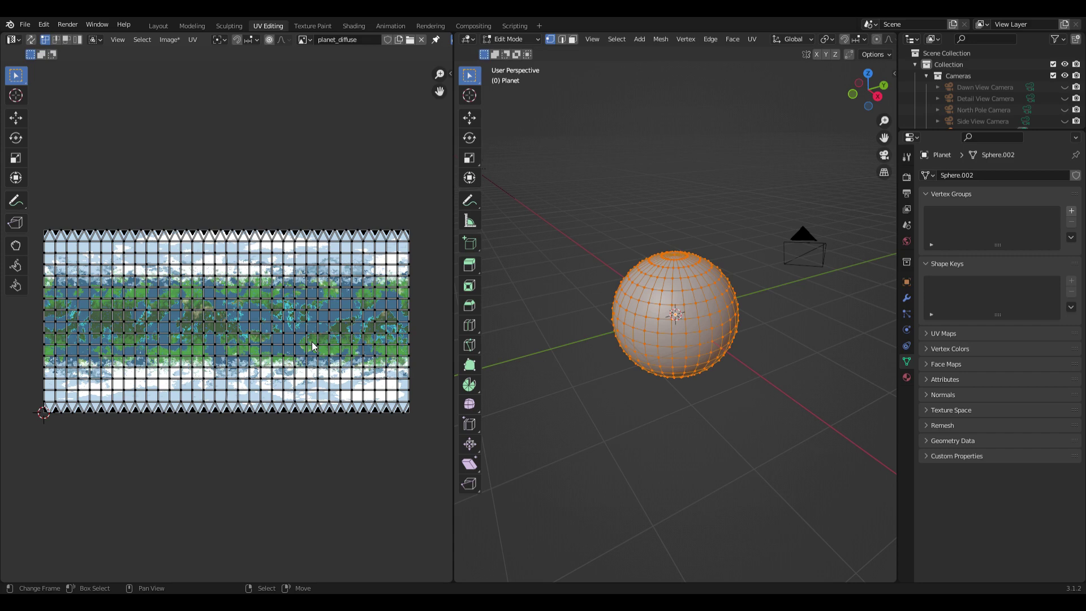
pyautogui.press('Tab')
pyautogui.click(62, 39)
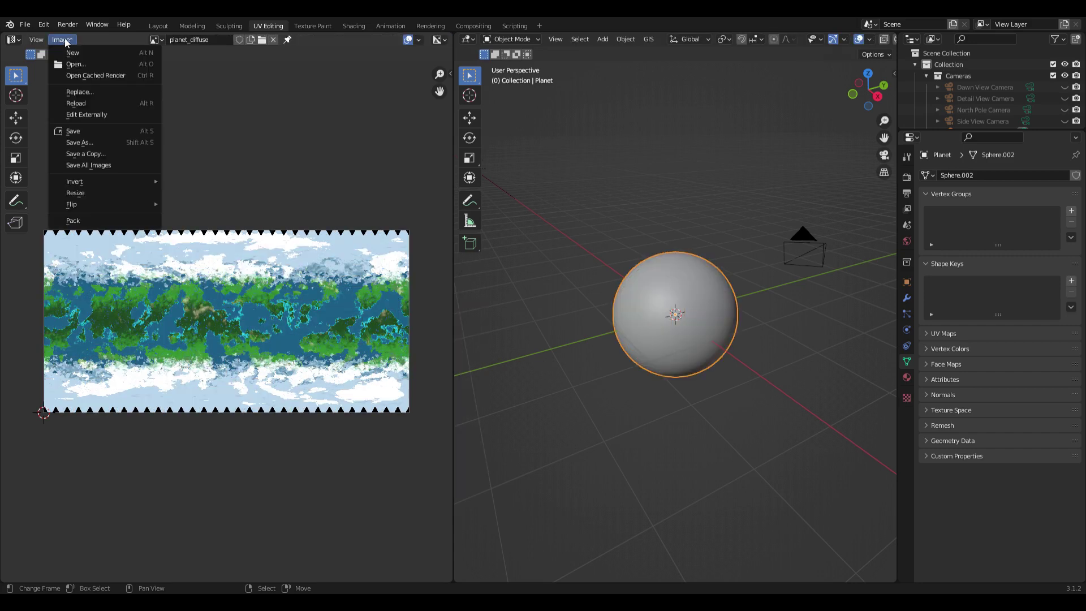
pyautogui.click(79, 144)
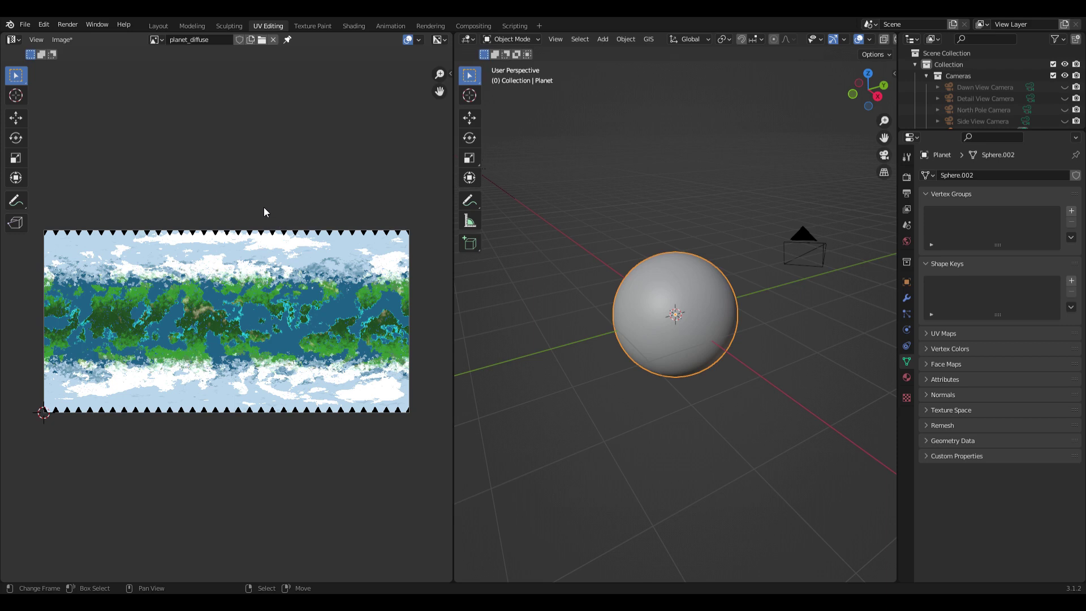
# Step: Unlink planet_diffuse from the image editor, create a 2048 × 1024 px image named planet_roughness, and return the planet to Edit Mode
pyautogui.click(273, 39)
pyautogui.click(213, 40)
pyautogui.click(224, 59)
pyautogui.write('planet_roughness')
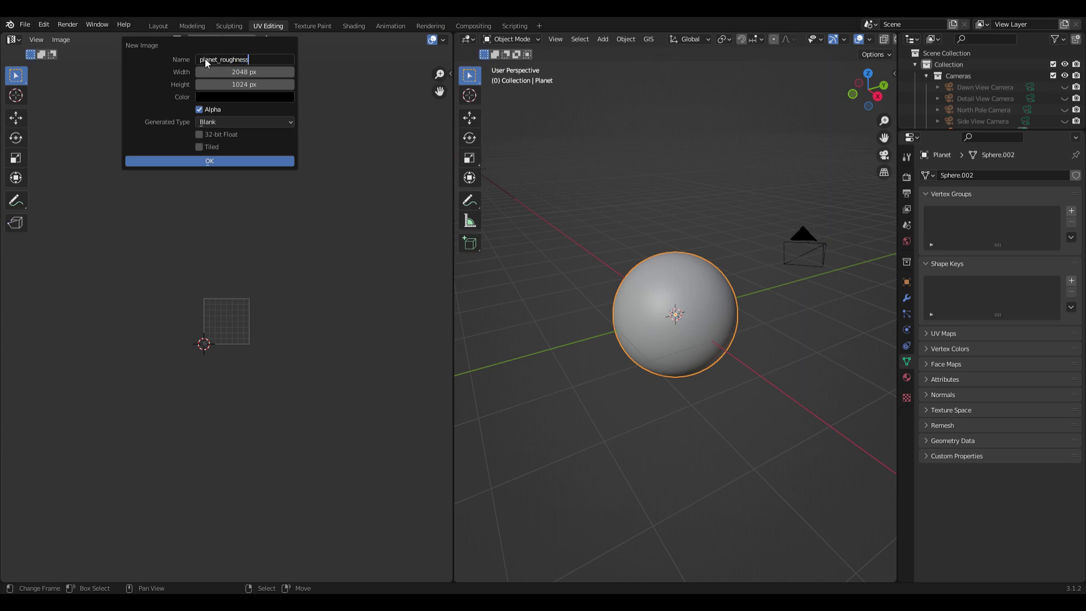
pyautogui.press('Return')
pyautogui.click(212, 161)
pyautogui.press('Tab')
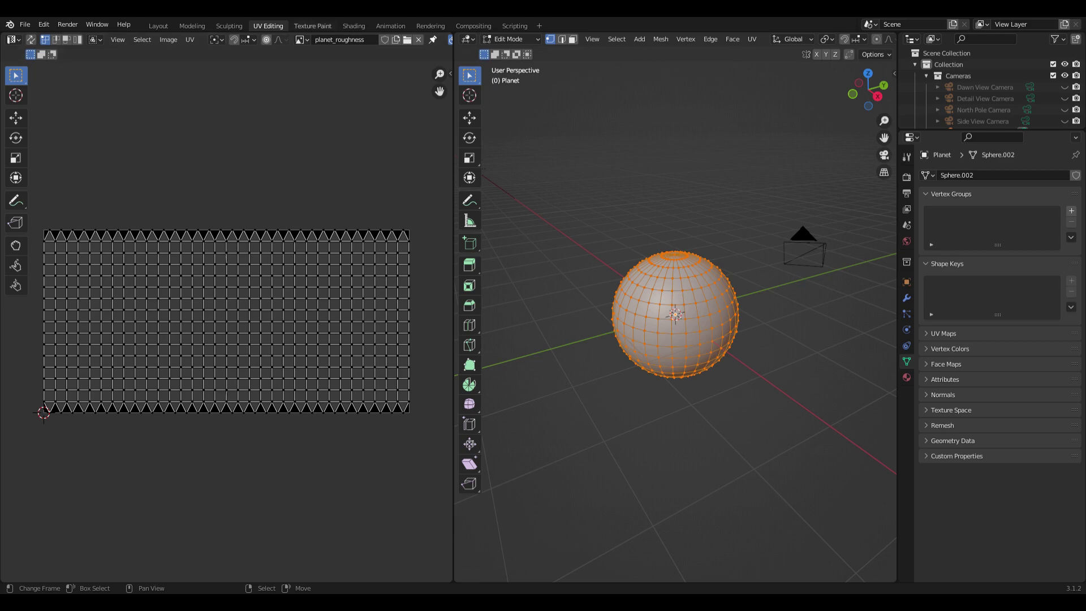
# Step: In the Shading workspace, replace the Image Texture node's image with planet_roughness
pyautogui.click(358, 25)
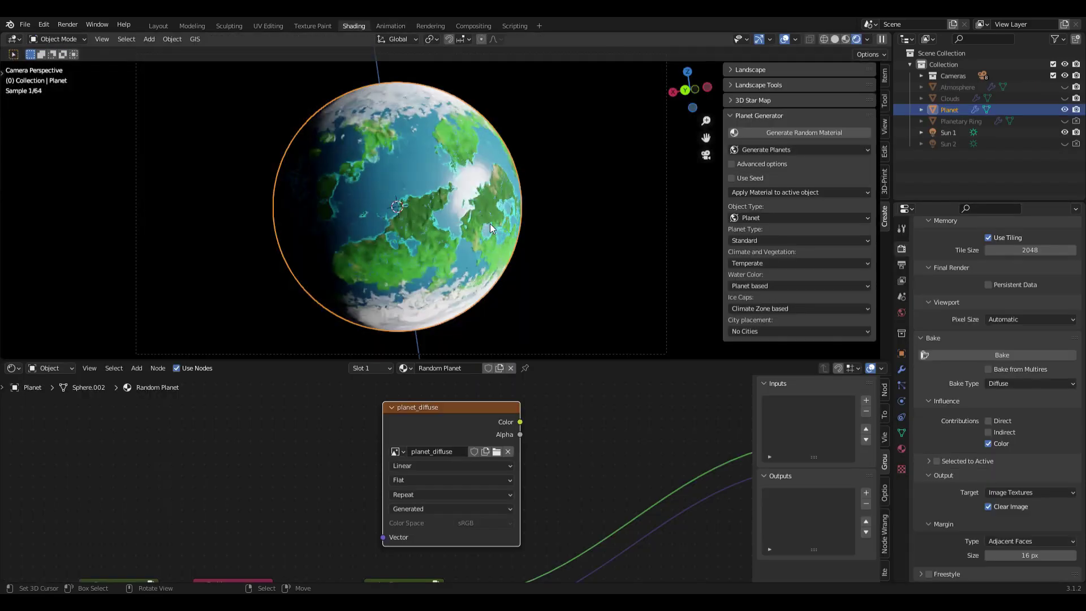
pyautogui.click(396, 451)
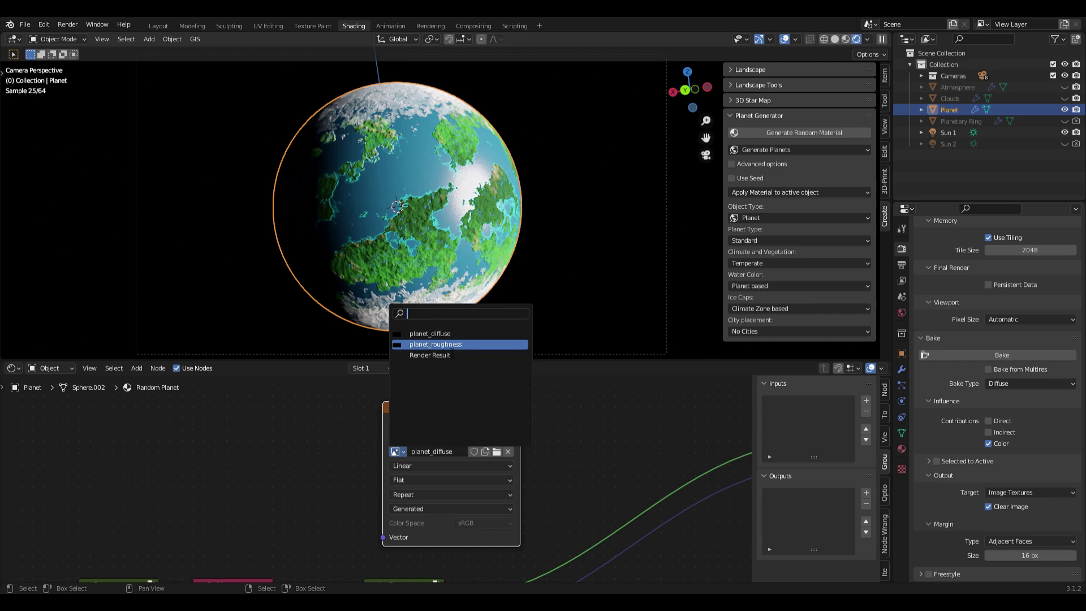
pyautogui.click(436, 344)
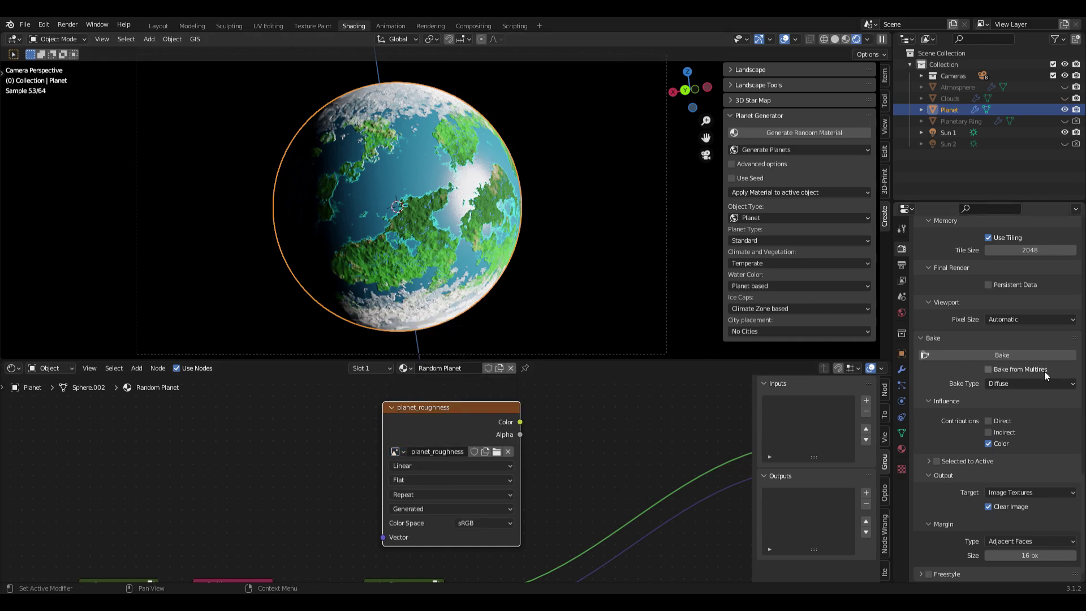
# Step: Bake the planet with the Roughness bake type and show the baked planet_roughness image in the UV Editing workspace
pyautogui.click(1035, 383)
pyautogui.click(1010, 472)
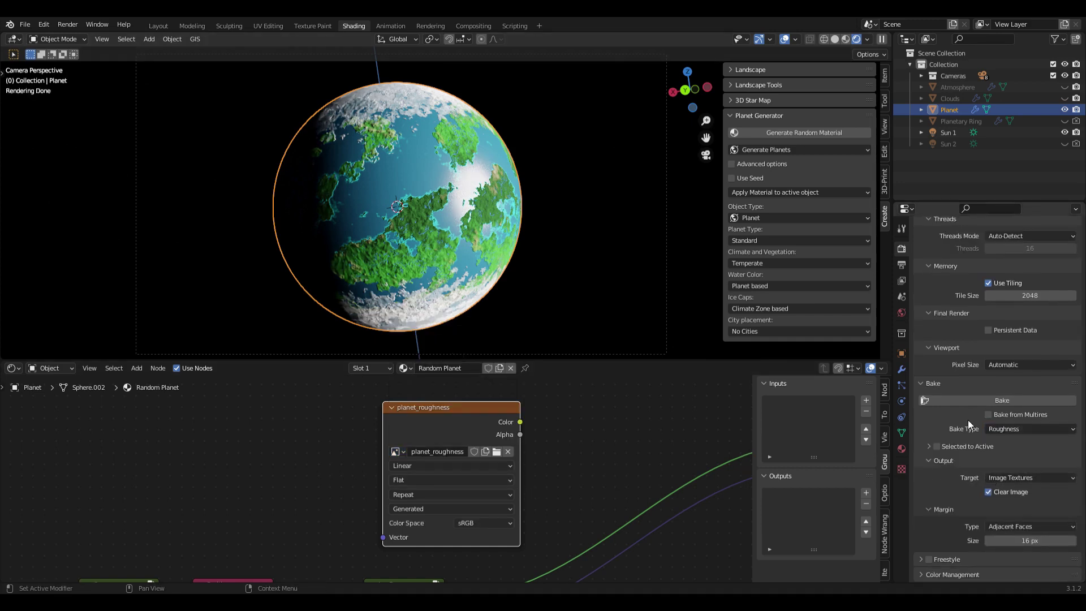
pyautogui.click(976, 400)
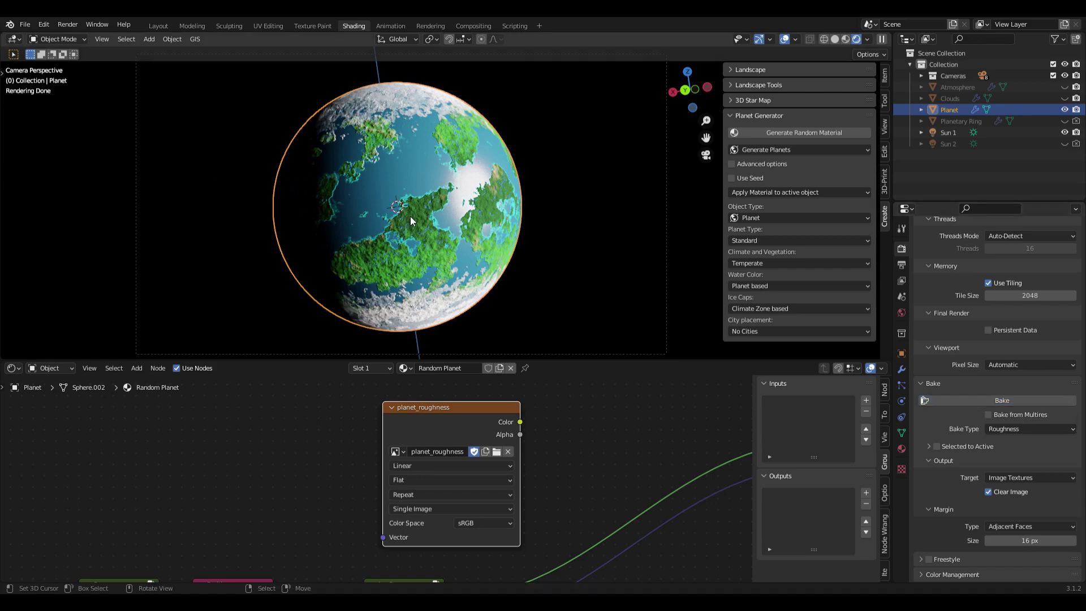
pyautogui.click(259, 26)
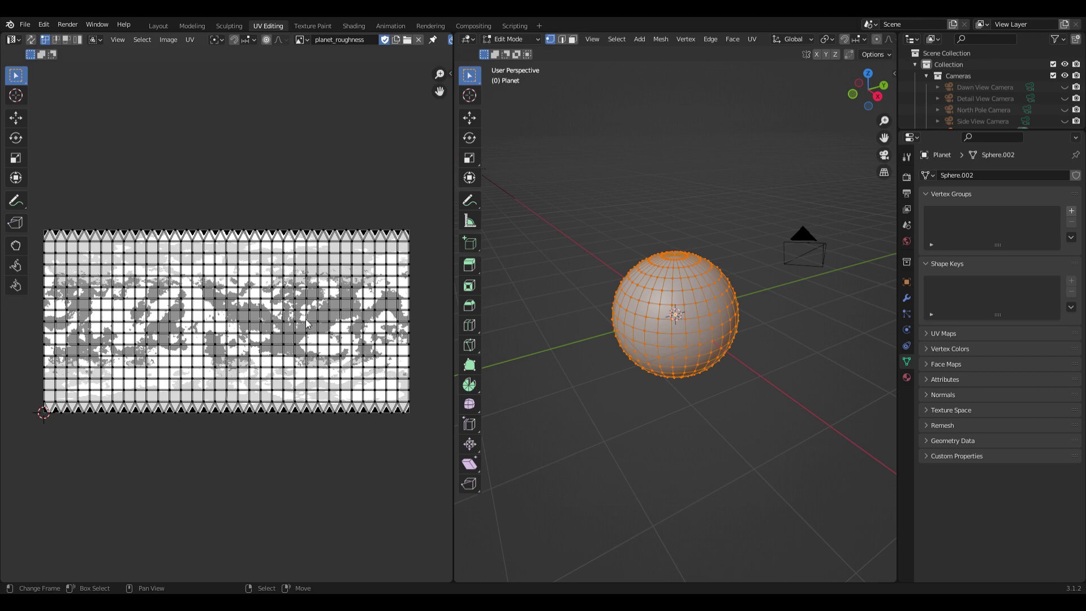
pyautogui.click(168, 39)
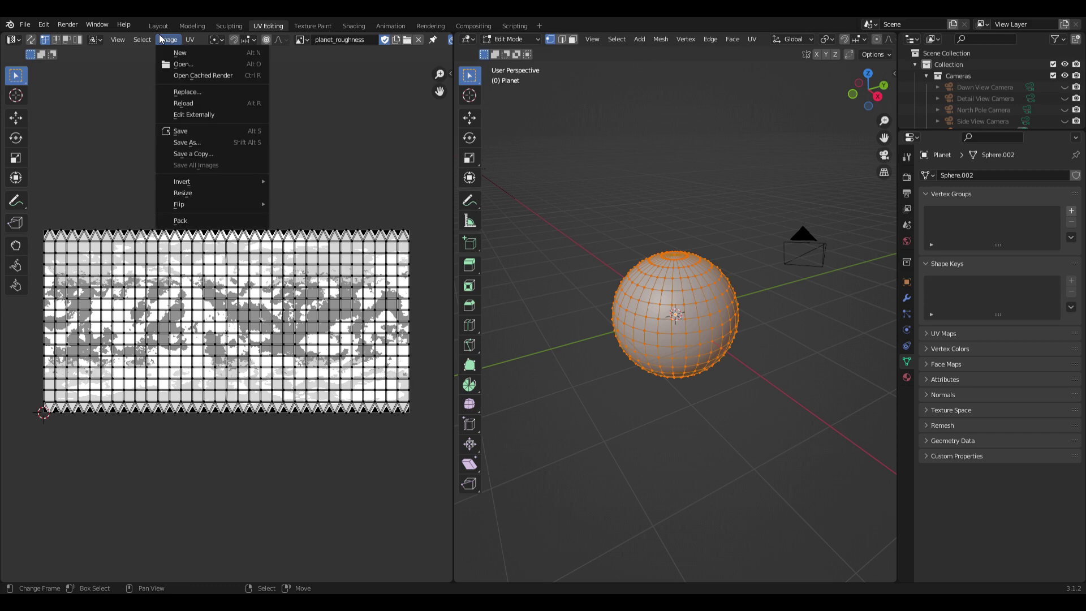
# Step: Unlink planet_roughness from the image editor and create a 2048 × 1024 px image named planet_normal
pyautogui.click(419, 40)
pyautogui.click(328, 40)
pyautogui.click(343, 63)
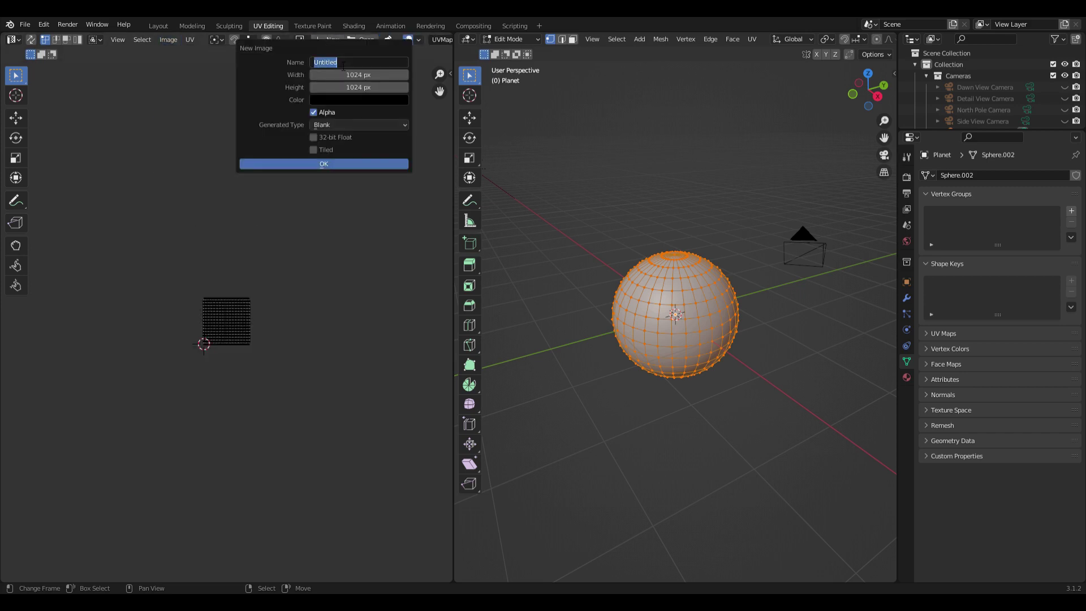
pyautogui.write('planet_normal')
pyautogui.press('Tab')
pyautogui.write('2048')
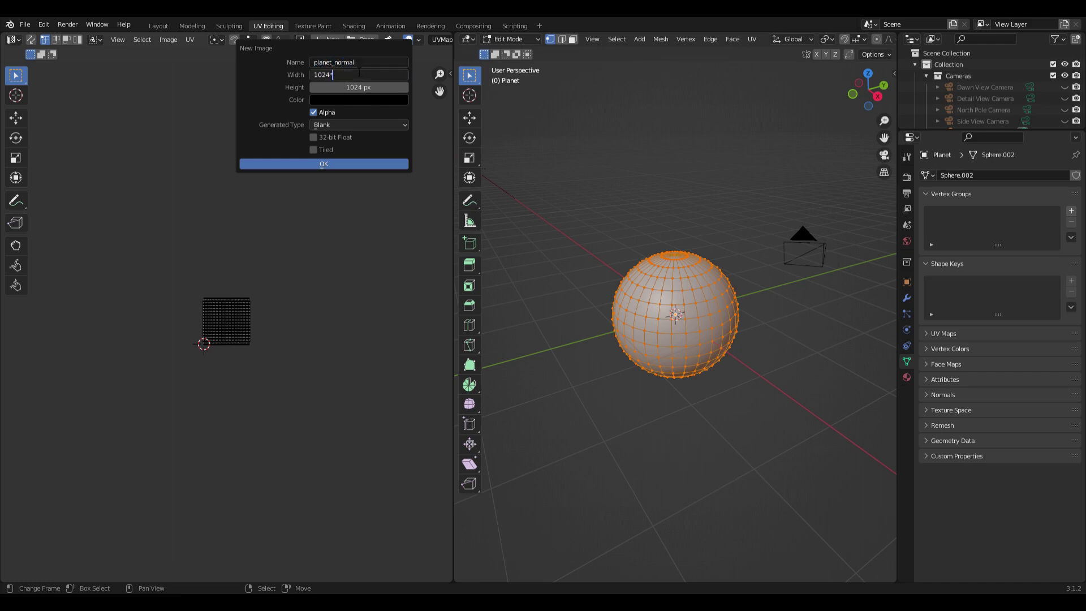
pyautogui.press('Return')
pyautogui.click(306, 164)
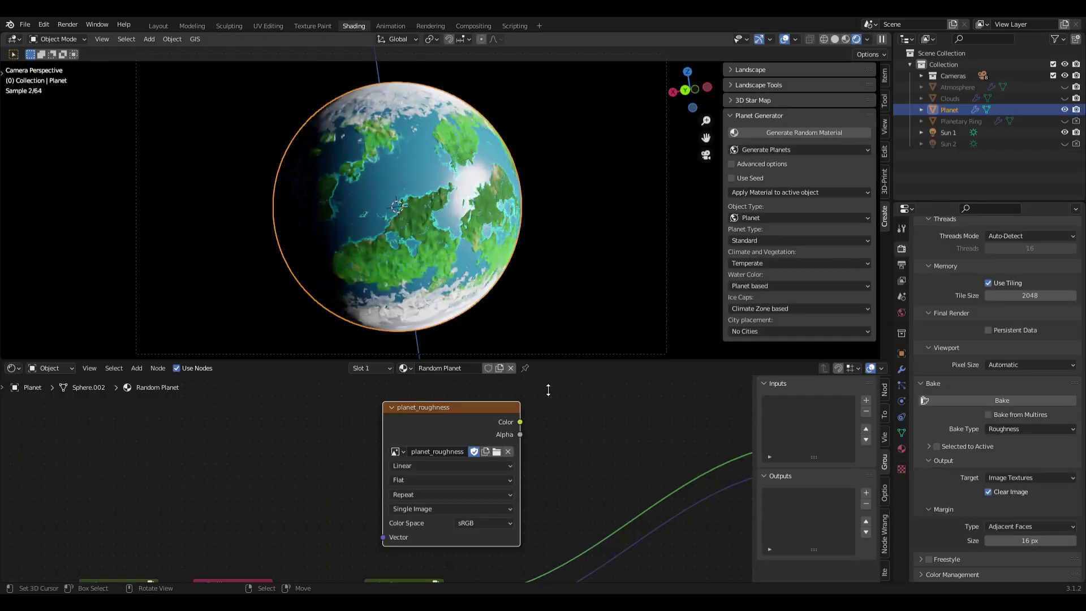
# Step: In the Shading workspace, replace the Image Texture node's image with planet_normal
pyautogui.moveTo(430, 417)
pyautogui.mouseDown()
pyautogui.moveTo(460, 418)
pyautogui.moveTo(423, 420)
pyautogui.mouseUp()
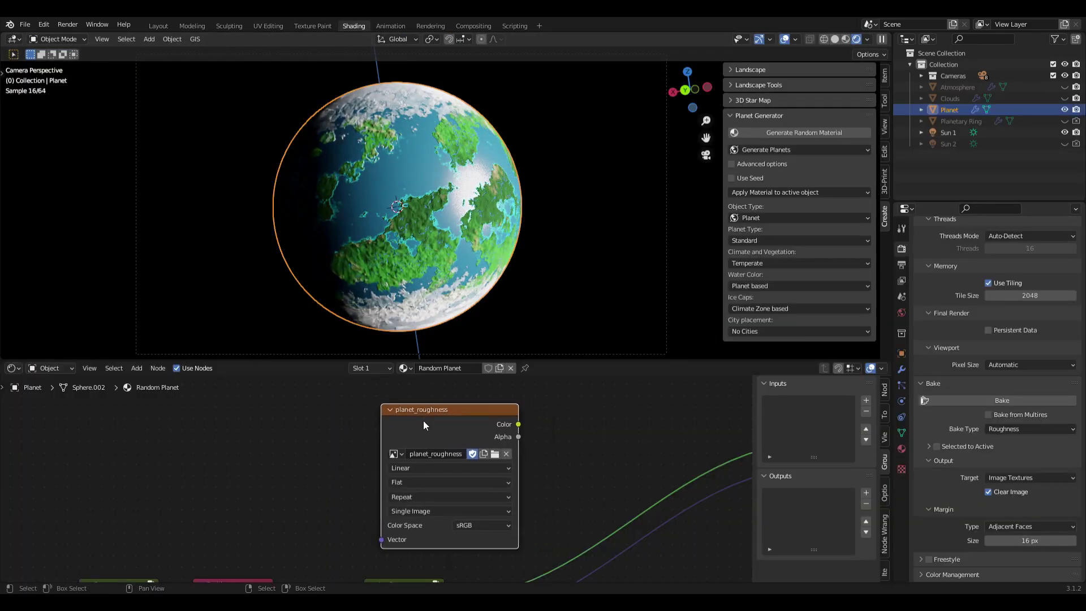
pyautogui.click(398, 453)
pyautogui.click(429, 347)
pyautogui.moveTo(420, 425); pyautogui.dragTo(408, 426)
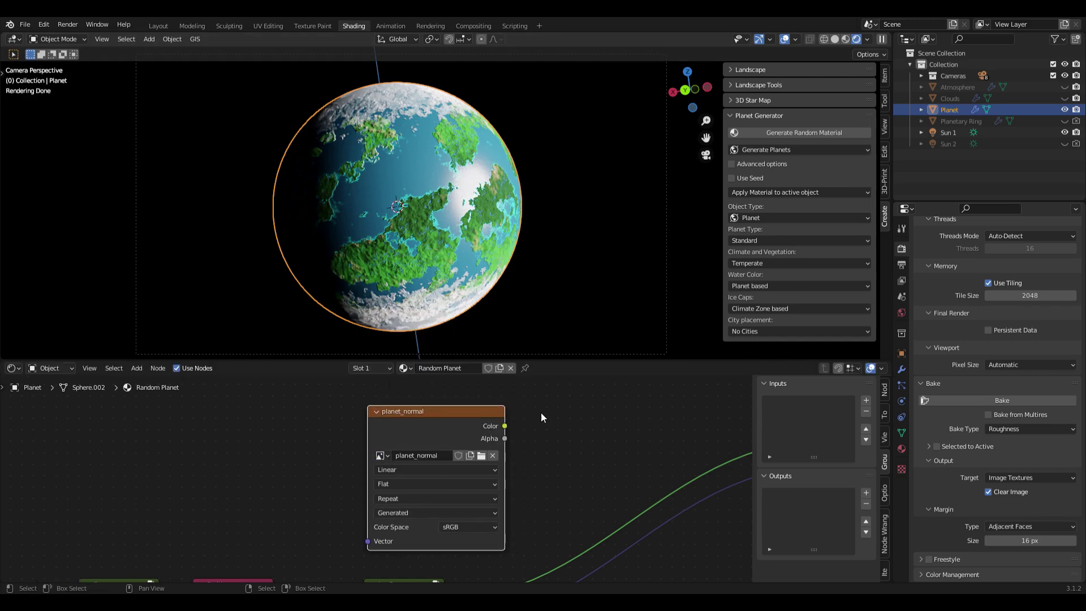
# Step: Bake the planet with the Normal bake type and show the baked planet_normal image with the planet in Object Mode
pyautogui.click(1013, 429)
pyautogui.click(1004, 367)
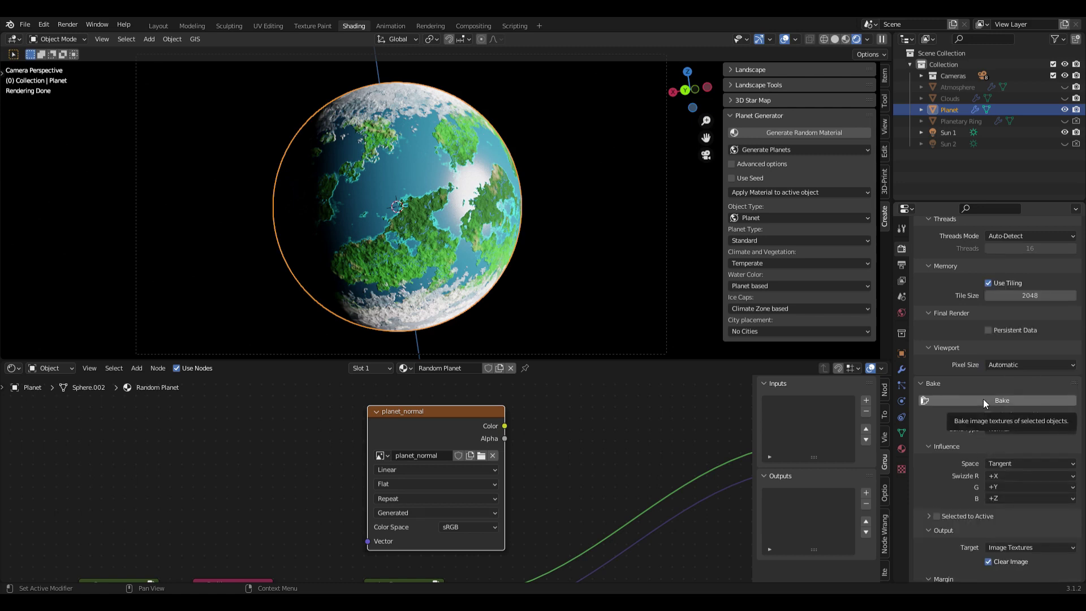
pyautogui.click(983, 401)
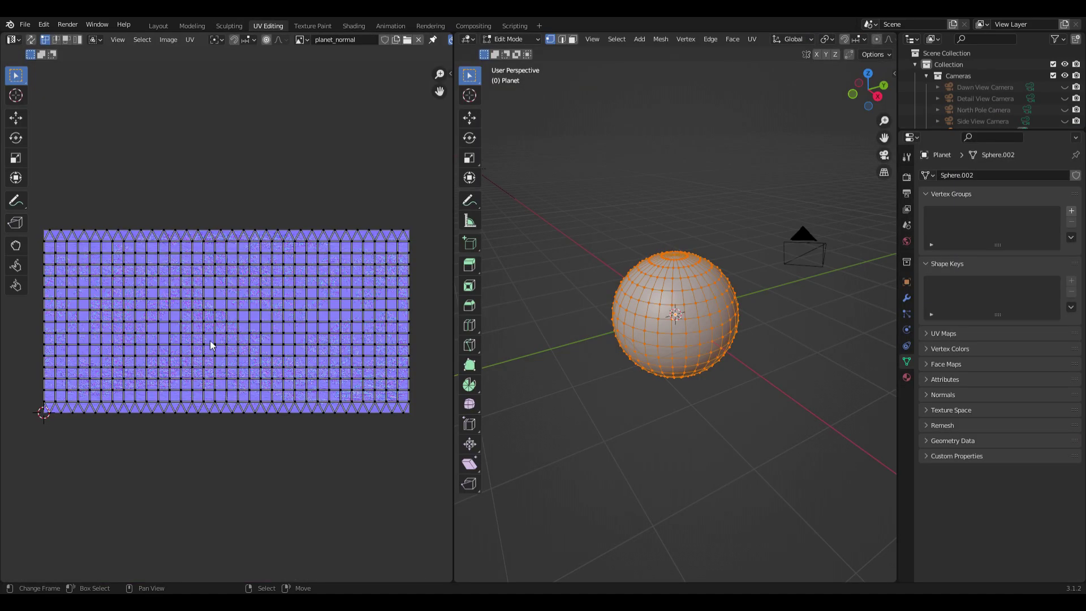
pyautogui.press('Tab')
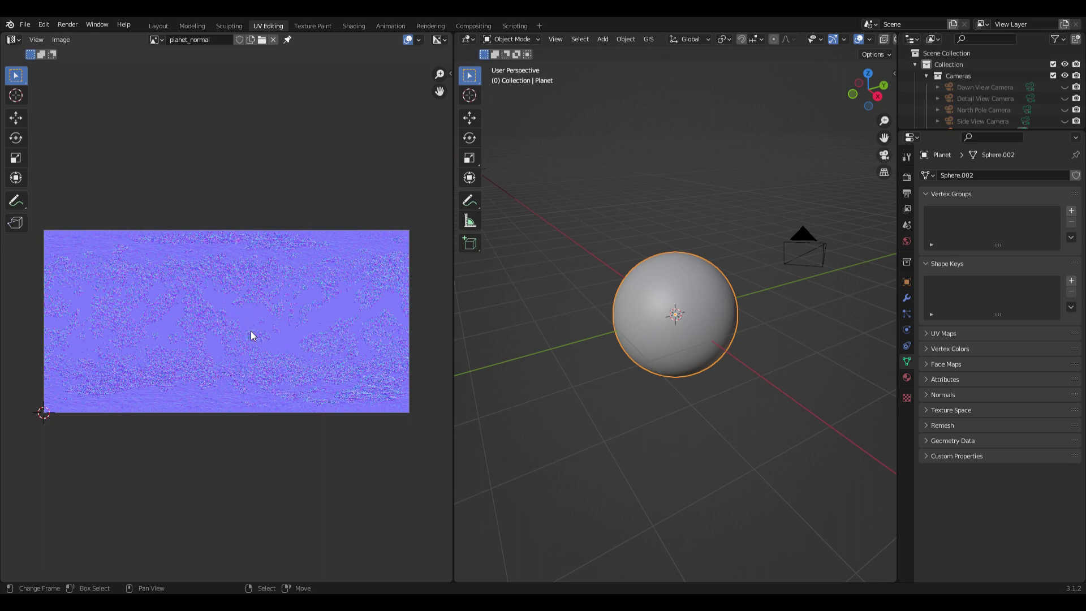
# Step: In the Shading workspace, unlink the procedural material from the planet and assign a new material in its place
pyautogui.click(355, 26)
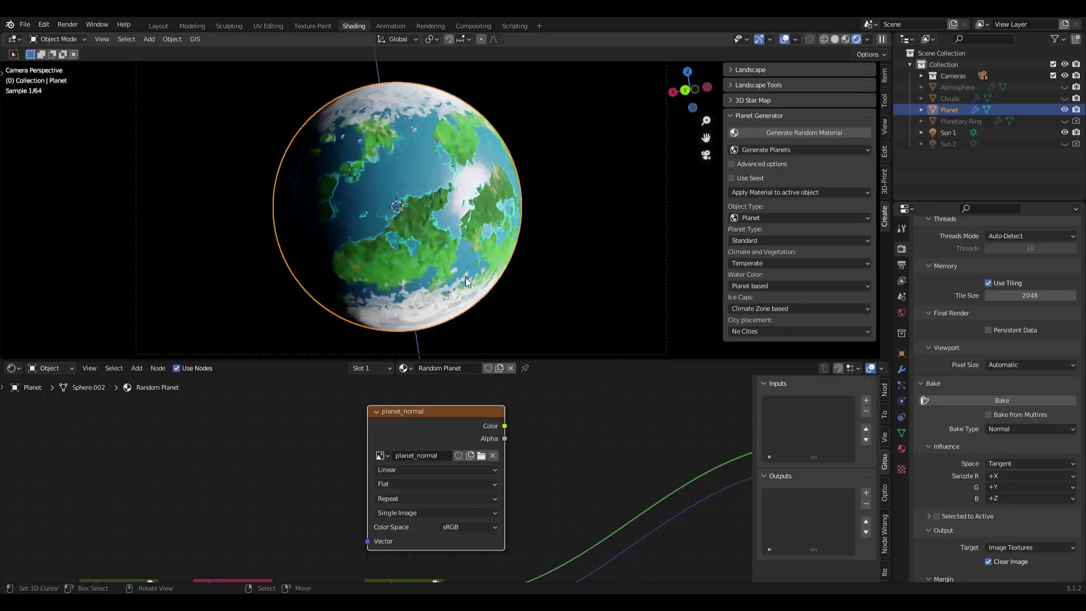
pyautogui.click(902, 449)
pyautogui.scroll(10, 980, 321)
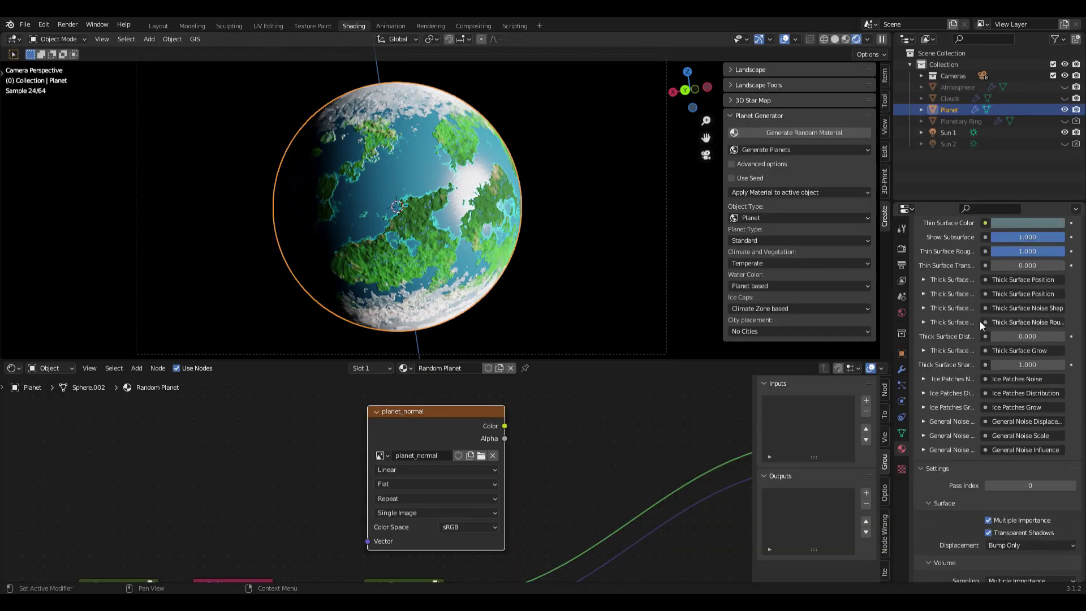
pyautogui.scroll(3, 986, 318)
pyautogui.click(1053, 295)
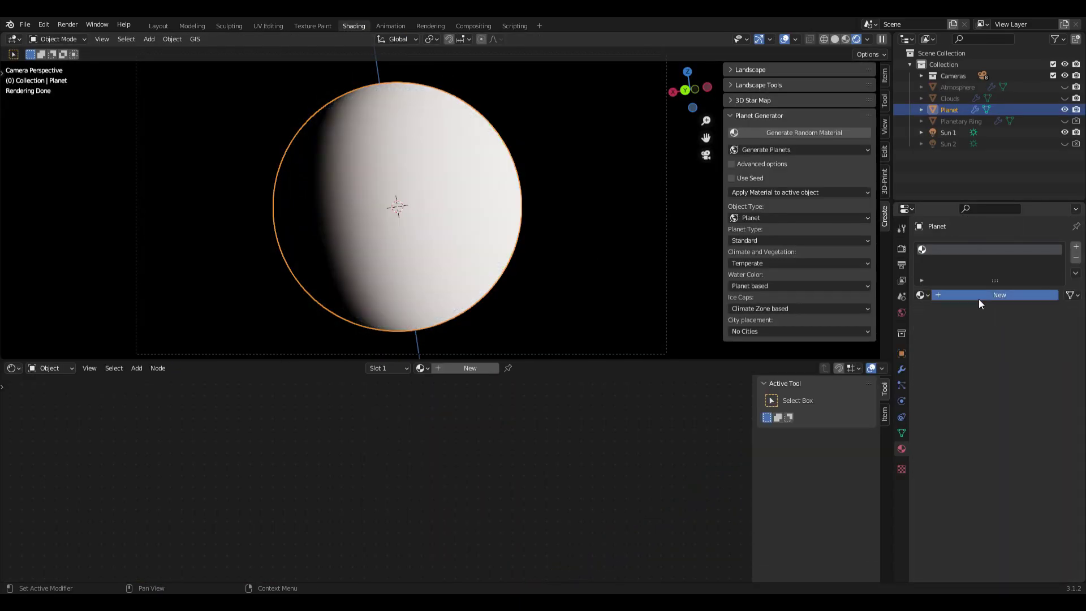
pyautogui.click(979, 299)
# Step: Add an Image Texture node using planet_diffuse and connect its Color to the Principled BSDF's Base Color
pyautogui.keyDown('ctrl'); pyautogui.hscroll(-10, 421, 471); pyautogui.keyUp('ctrl')
pyautogui.hotkey('shift', 'a')
pyautogui.moveTo(162, 496)
pyautogui.click(283, 403)
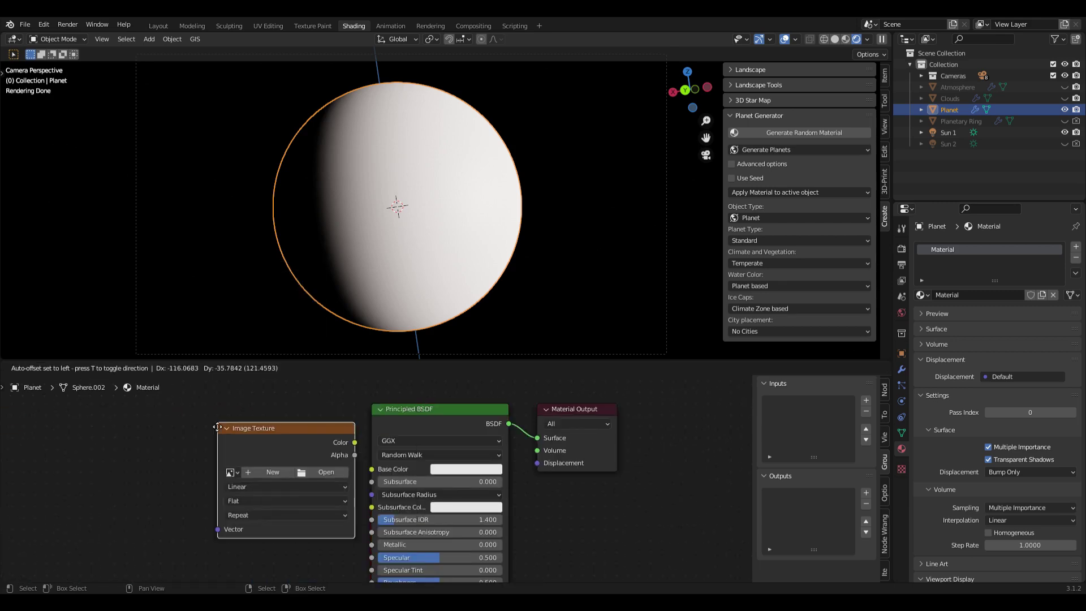
pyautogui.click(219, 460)
pyautogui.click(220, 460)
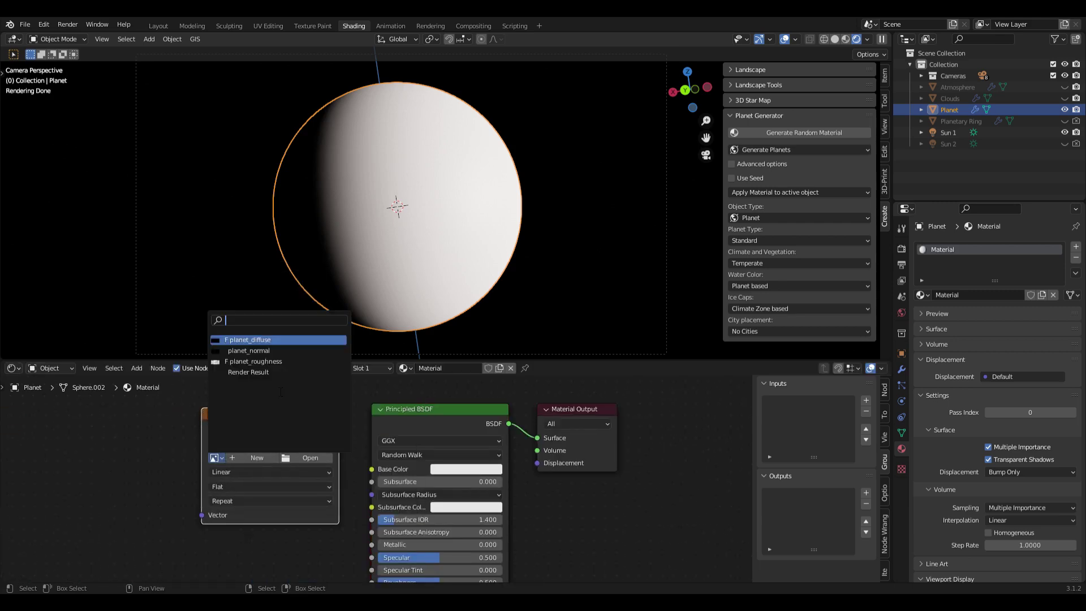
pyautogui.click(274, 346)
pyautogui.moveTo(273, 432); pyautogui.dragTo(371, 469)
# Step: Duplicate the diffuse texture node, switch its image to planet_roughness with Non-Color color space, and connect it to Roughness
pyautogui.scroll(-3, 301, 498)
pyautogui.hotkey('shift', 'd')
pyautogui.click(282, 524)
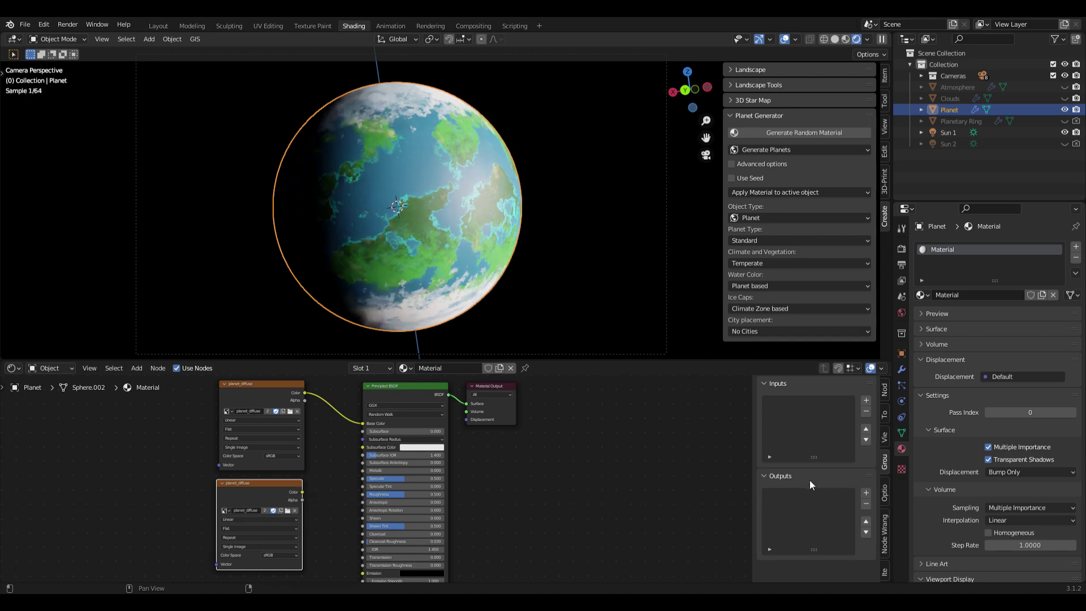
pyautogui.click(225, 510)
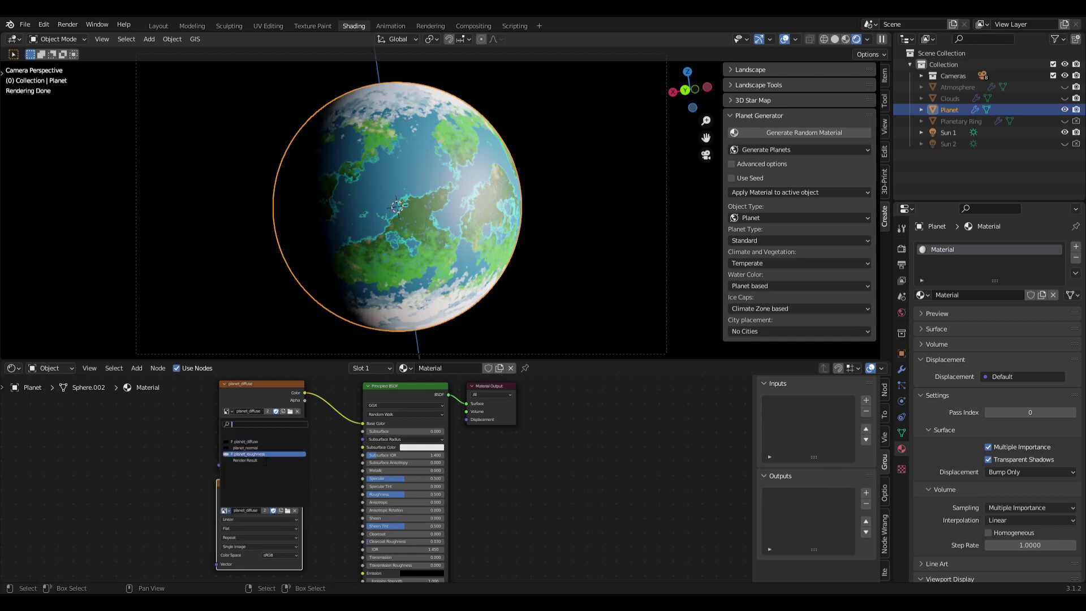
pyautogui.click(249, 455)
pyautogui.moveTo(303, 492); pyautogui.dragTo(372, 495)
pyautogui.moveTo(252, 492); pyautogui.dragTo(243, 446, button='middle')
pyautogui.moveTo(243, 446); pyautogui.dragTo(185, 441)
pyautogui.click(256, 514)
pyautogui.click(253, 549)
# Step: Duplicate the roughness texture node below it and switch the copy's image to planet_normal with Non-Color color space
pyautogui.click(186, 441)
pyautogui.hotkey('shift', 'd')
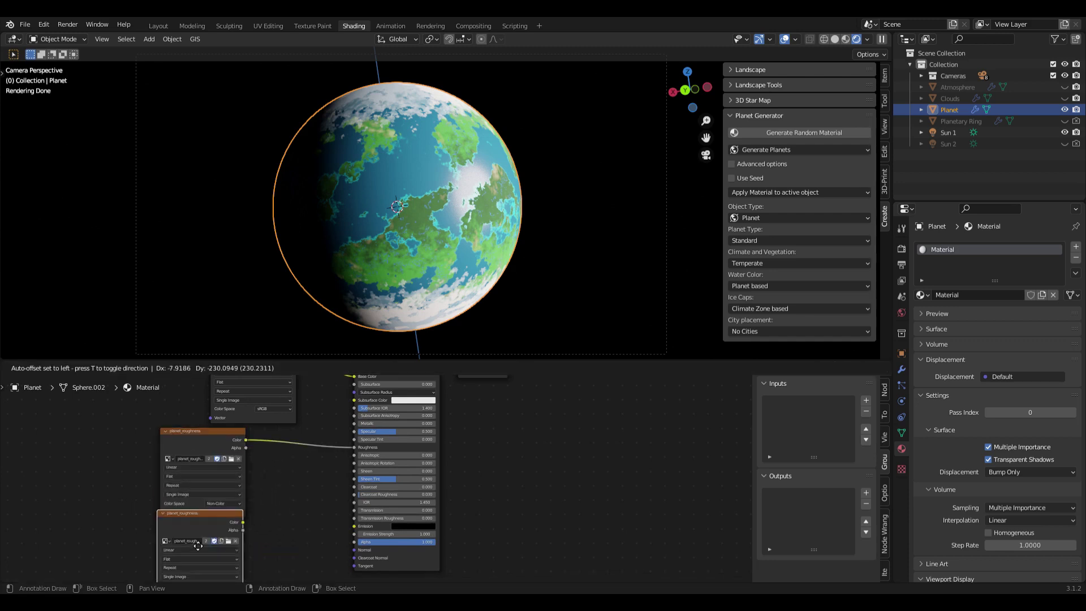
pyautogui.click(182, 532)
pyautogui.click(164, 550)
pyautogui.click(186, 487)
pyautogui.moveTo(201, 538); pyautogui.dragTo(215, 482, button='middle')
pyautogui.click(232, 555)
pyautogui.click(237, 520)
# Step: Add a Normal Map node and wire it between the planet_normal texture's Color and the Principled BSDF's Normal input
pyautogui.hotkey('shift', 'a')
pyautogui.moveTo(249, 500)
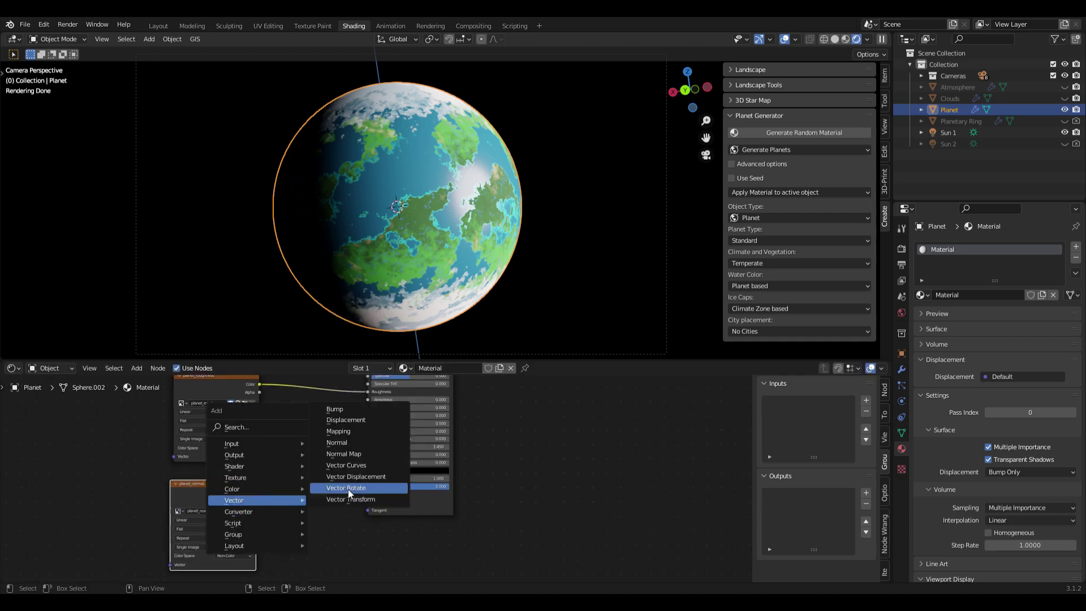
pyautogui.click(344, 452)
pyautogui.click(305, 501)
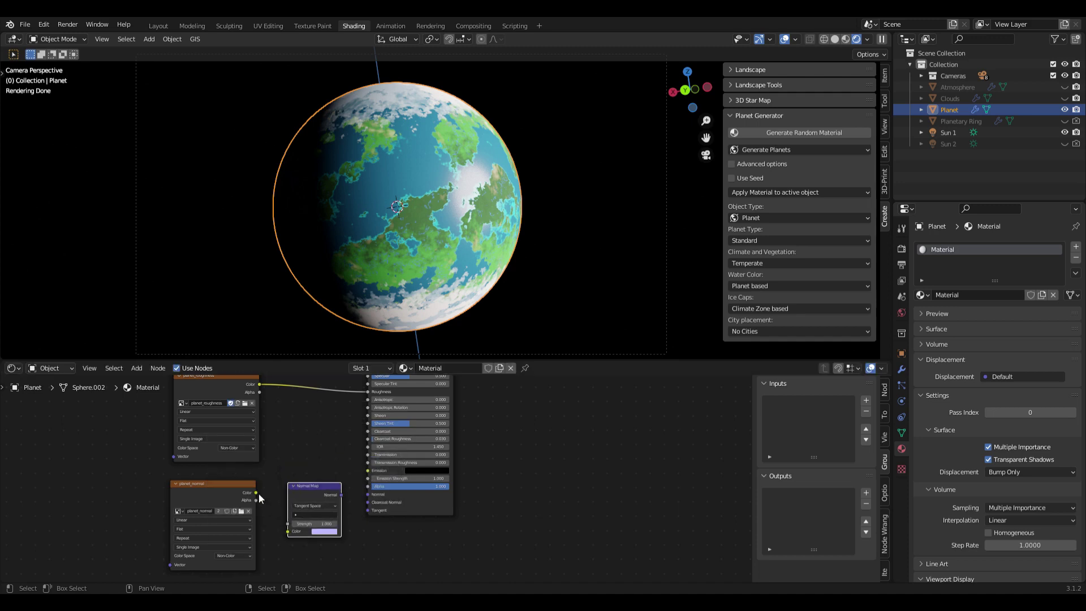
pyautogui.moveTo(257, 493); pyautogui.dragTo(289, 532)
pyautogui.moveTo(341, 495); pyautogui.dragTo(369, 495)
# Step: Examine the planet's surface relief with the baked textures, both close up and as a whole
pyautogui.moveTo(446, 220); pyautogui.dragTo(466, 236, button='middle')
pyautogui.scroll(5, 510, 212)
pyautogui.scroll(2, 509, 212)
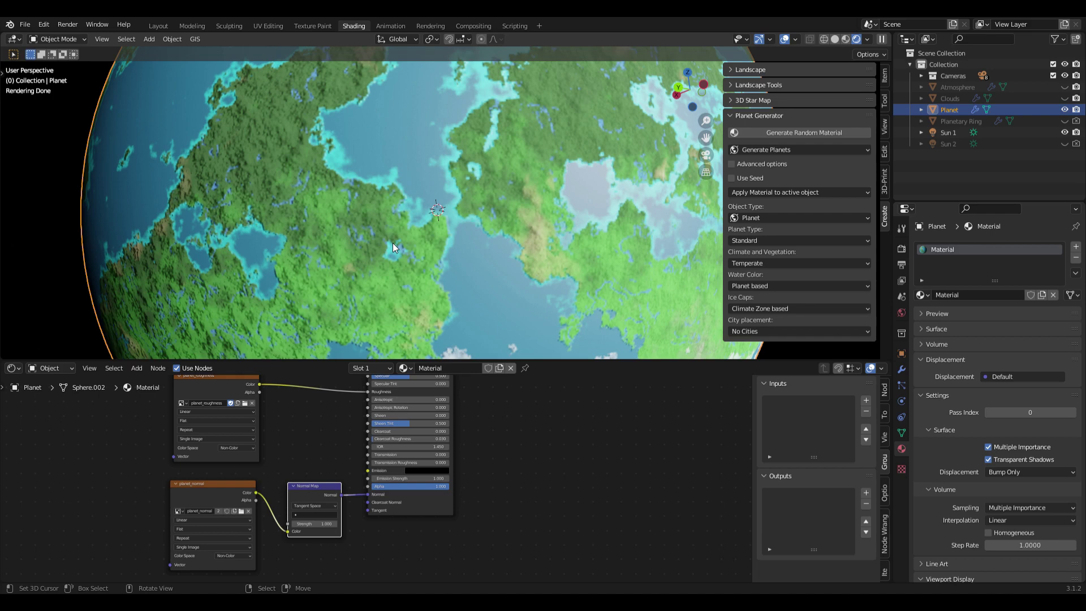
pyautogui.scroll(-3, 394, 241)
pyautogui.moveTo(394, 241); pyautogui.dragTo(447, 218, button='middle')
pyautogui.scroll(-4, 409, 222)
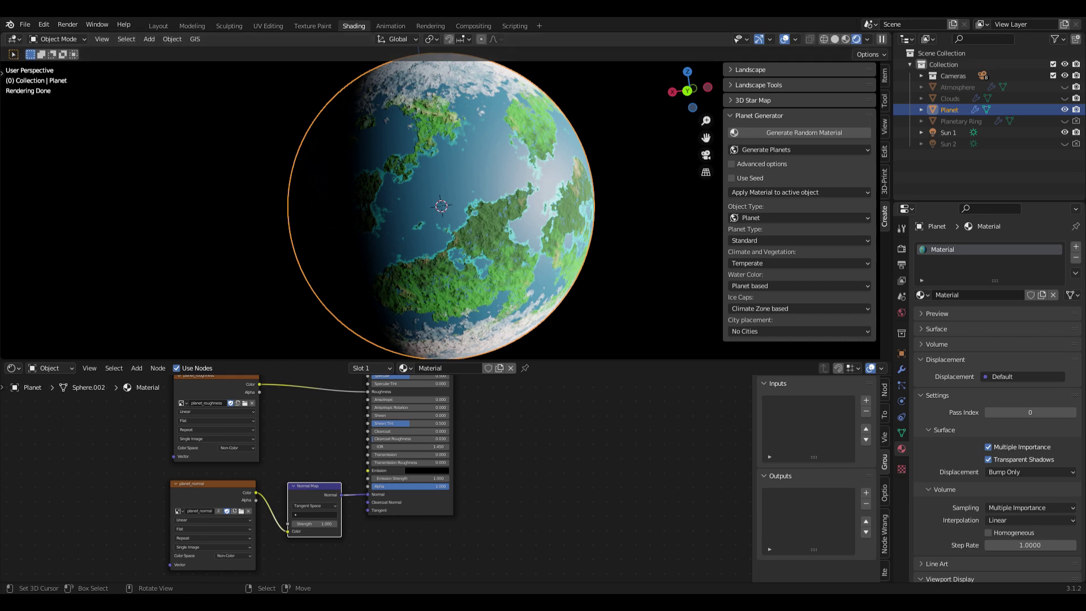
pyautogui.click(39, 25)
pyautogui.moveTo(24, 24)
pyautogui.moveTo(56, 188)
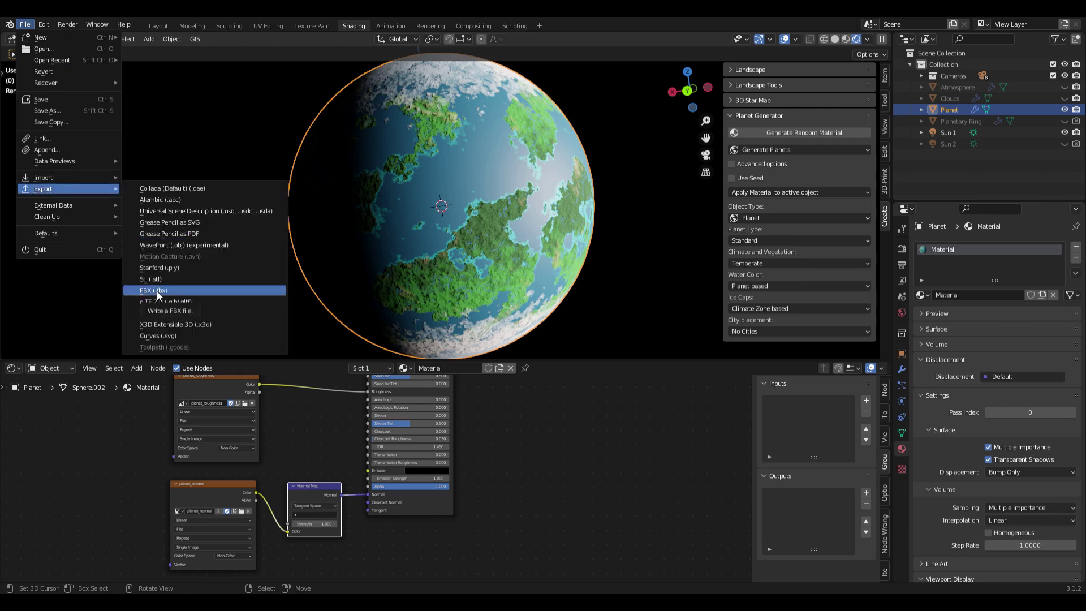
pyautogui.press('Escape')
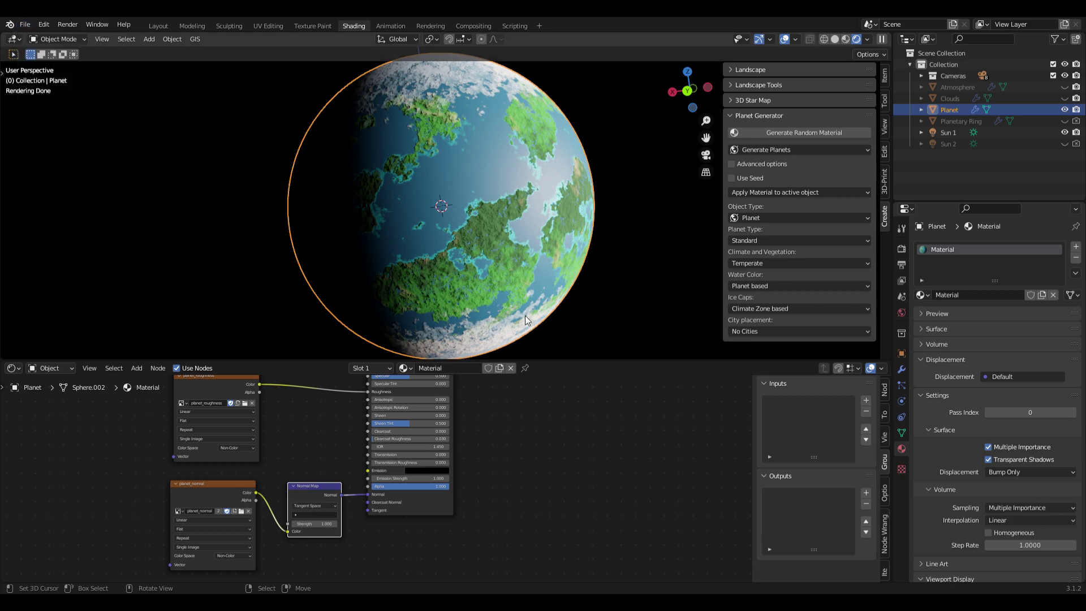
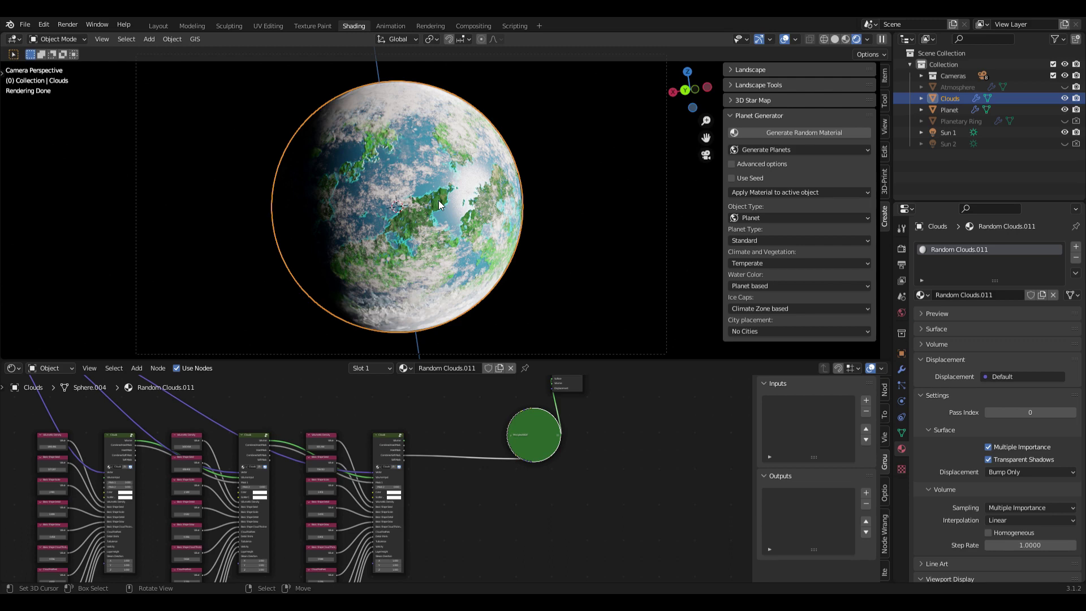
# Step: Move the collapsed Principled BSDF node in the clouds material closer to the Clouds node groups and select the Material Output node
pyautogui.moveTo(532, 441); pyautogui.dragTo(498, 441)
pyautogui.moveTo(492, 396); pyautogui.dragTo(477, 472, button='middle')
pyautogui.click(551, 430)
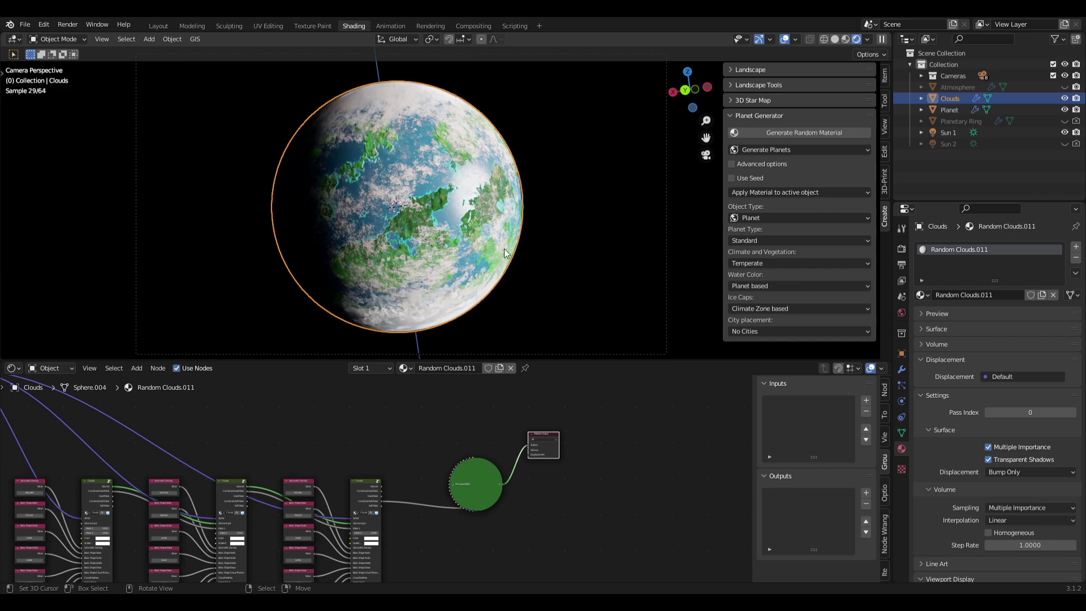
# Step: In the UV Editing workspace, create a 2048 × 1024 px image named planet_clouds for the clouds sphere
pyautogui.click(262, 27)
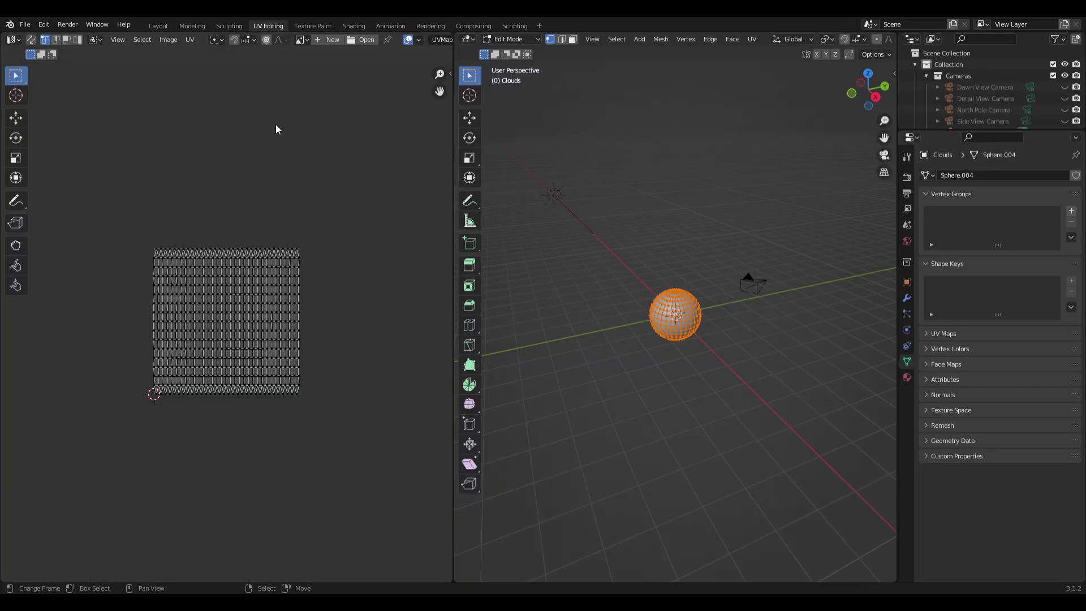
pyautogui.click(331, 40)
pyautogui.click(349, 60)
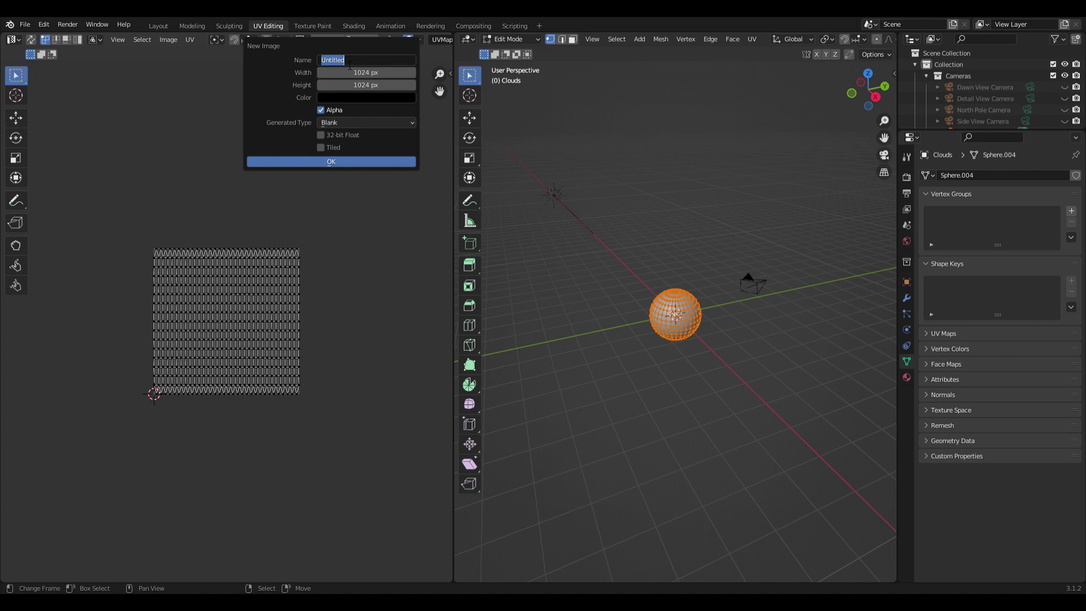
pyautogui.write('planet_clouds')
pyautogui.click(365, 75)
pyautogui.press('End')
pyautogui.write('*2')
pyautogui.press('Return')
pyautogui.click(317, 161)
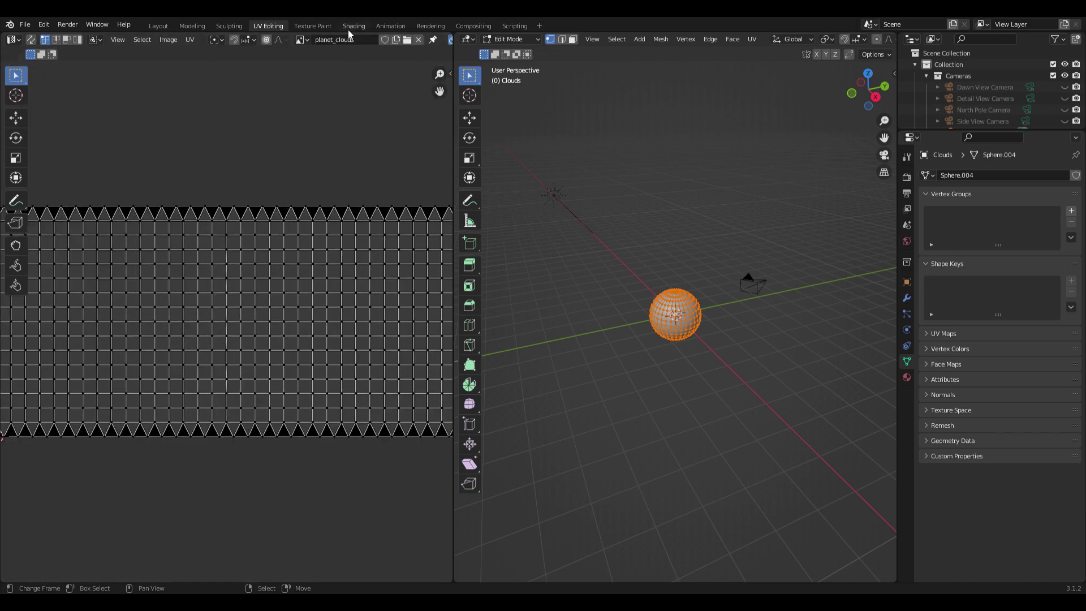
# Step: In the Shading workspace, add an unconnected Image Texture node to the clouds material and assign planet_clouds to it
pyautogui.click(352, 26)
pyautogui.hotkey('shift', 'a')
pyautogui.moveTo(392, 428)
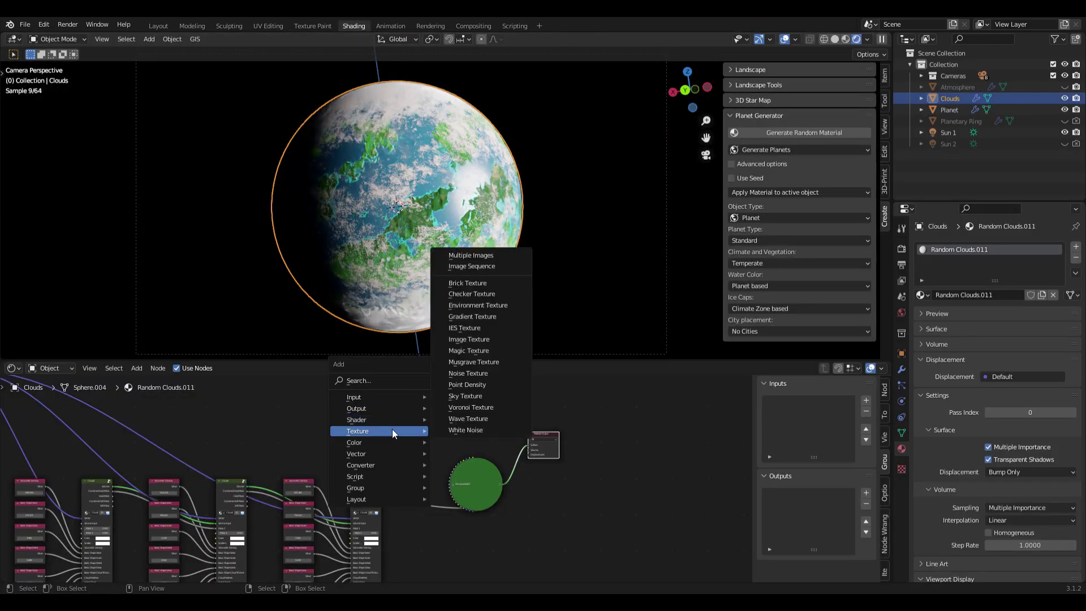
pyautogui.click(467, 343)
pyautogui.click(406, 431)
pyautogui.scroll(2, 396, 409)
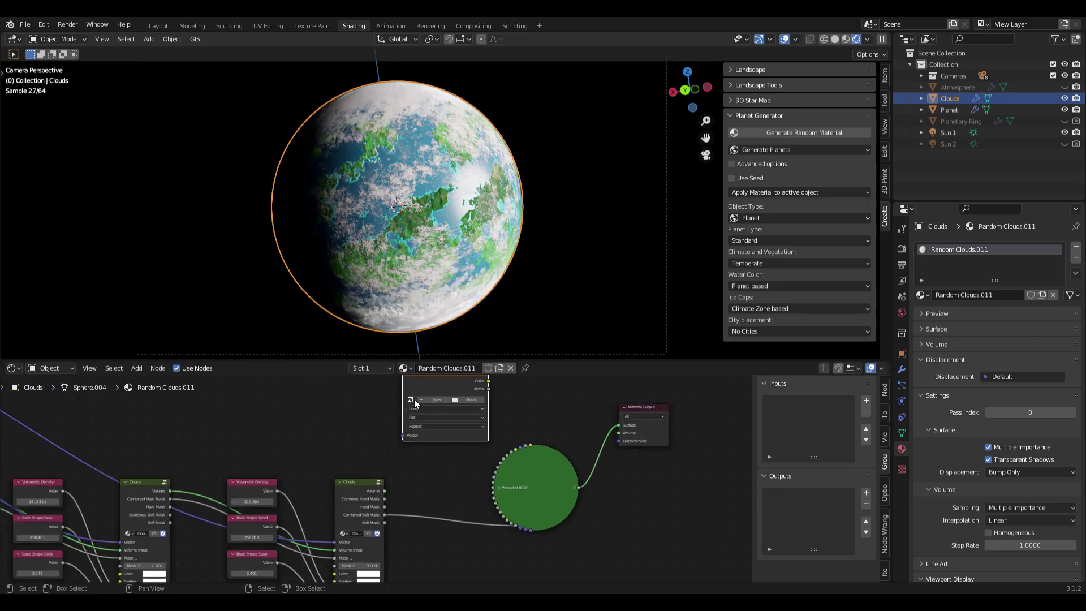
pyautogui.moveTo(473, 388); pyautogui.dragTo(461, 403)
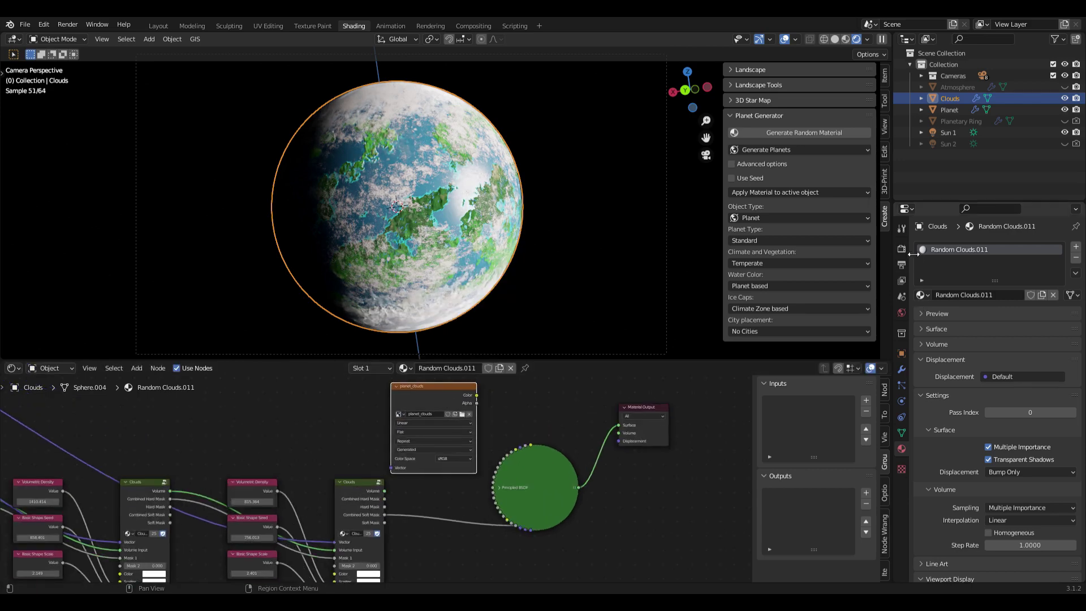
# Step: Bake the clouds with the Diffuse bake type, keeping only the Color contribution, and open the UV Editing workspace for the result
pyautogui.click(902, 248)
pyautogui.scroll(-10, 975, 498)
pyautogui.scroll(-10, 968, 485)
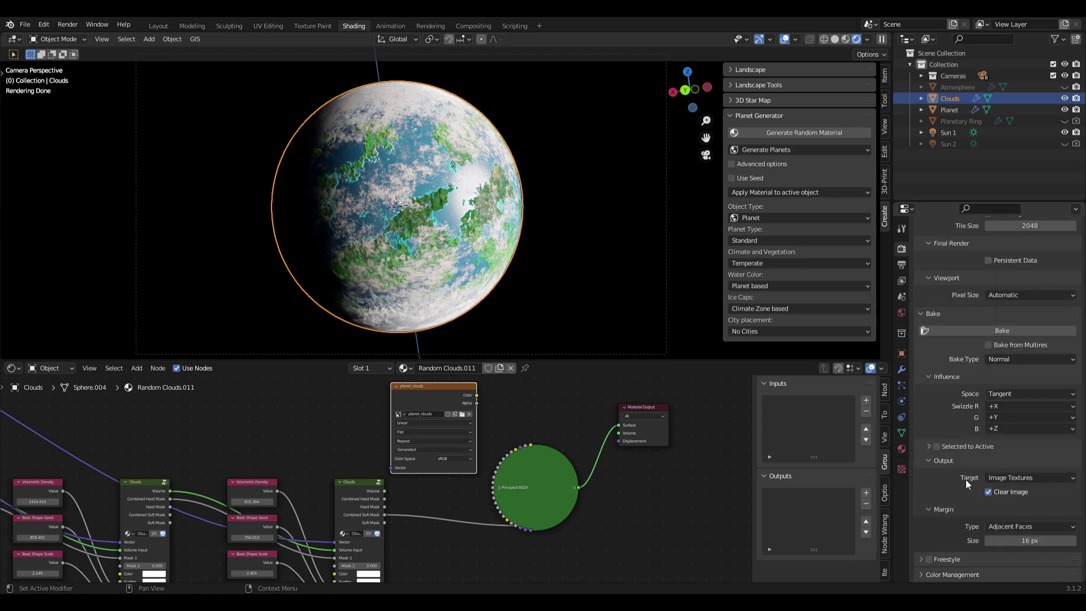
pyautogui.click(1011, 359)
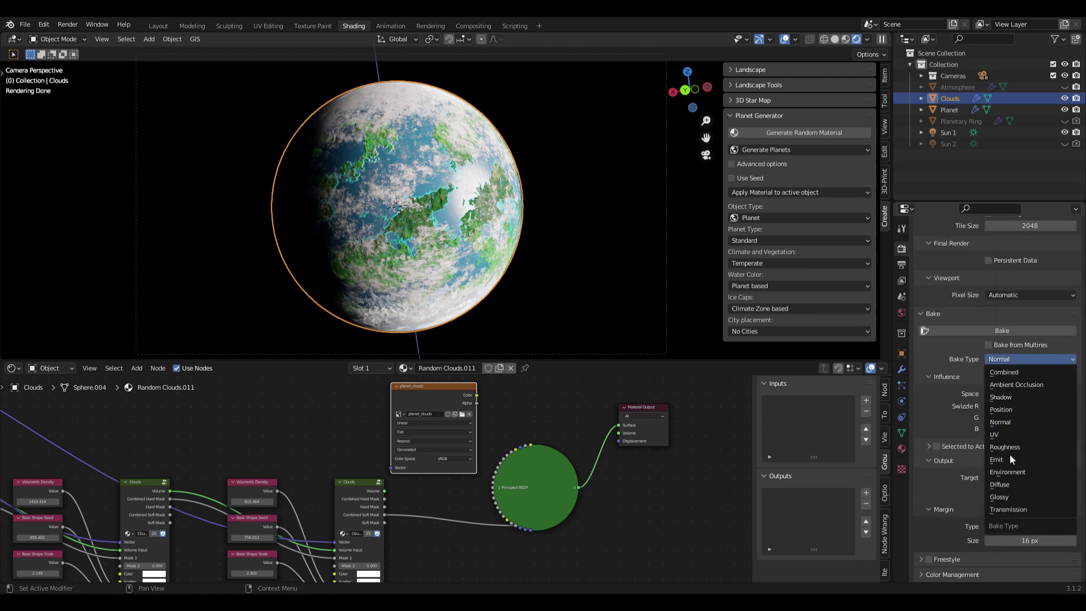
pyautogui.click(1000, 484)
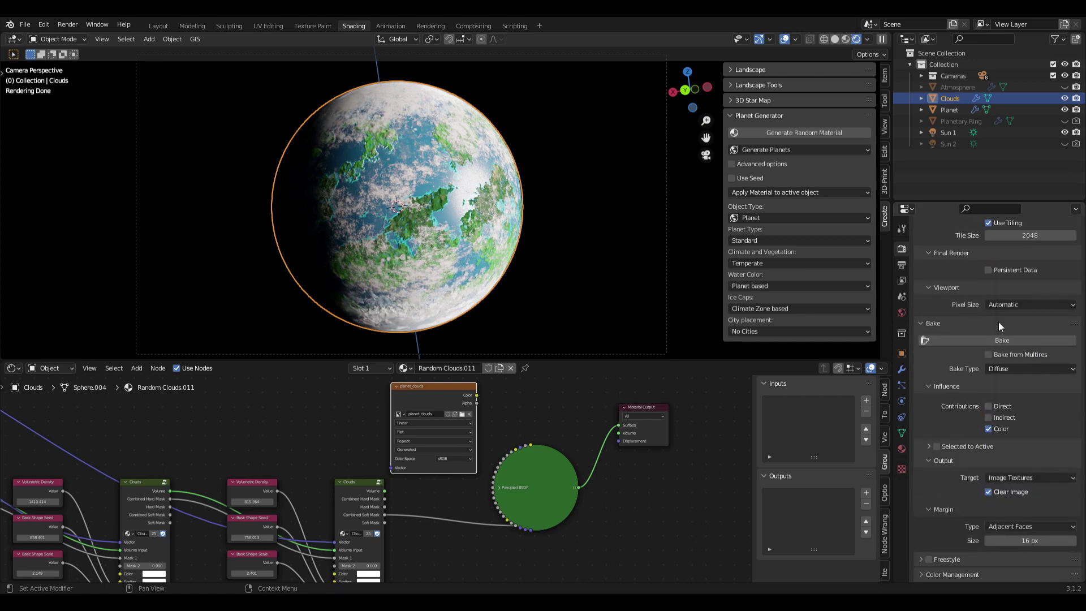
pyautogui.click(980, 340)
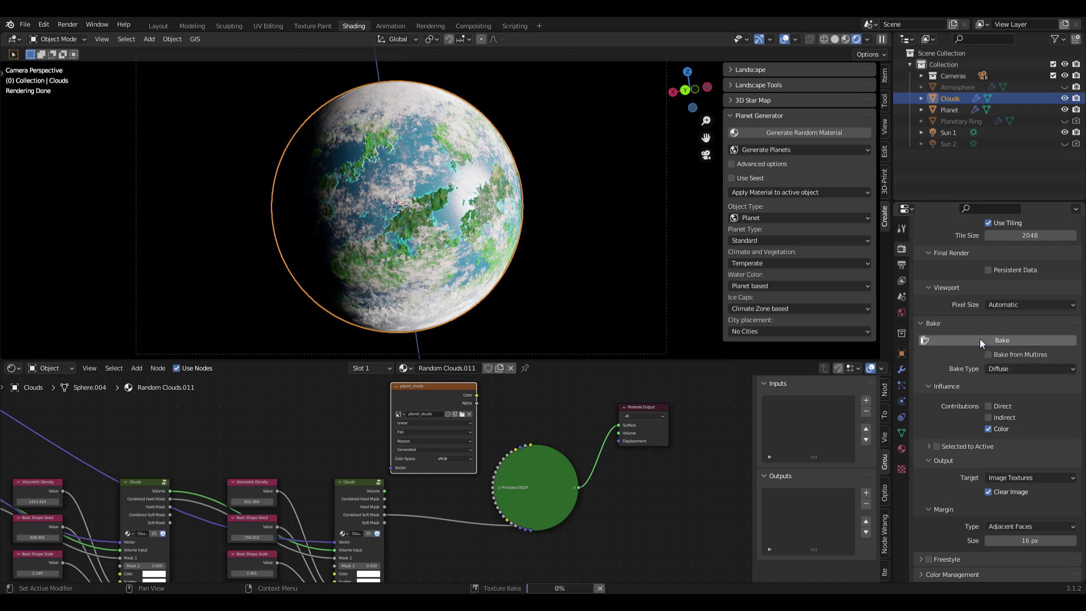
pyautogui.click(269, 25)
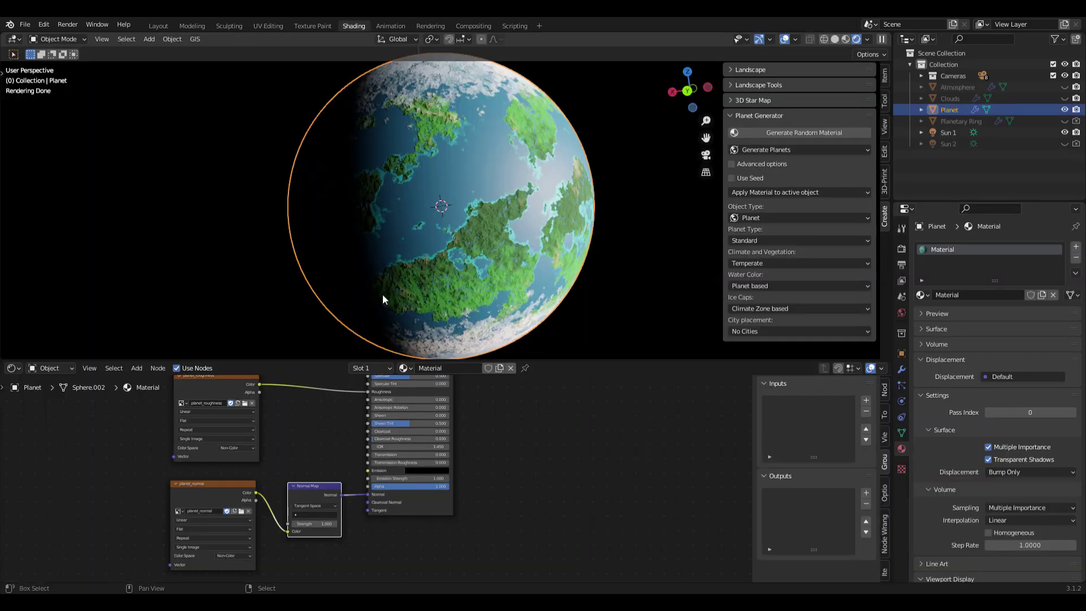
# Step: Duplicate the planet sphere in place and scale the copy up by 1.05
pyautogui.hotkey('shift', 'd')
pyautogui.rightClick(299, 197)
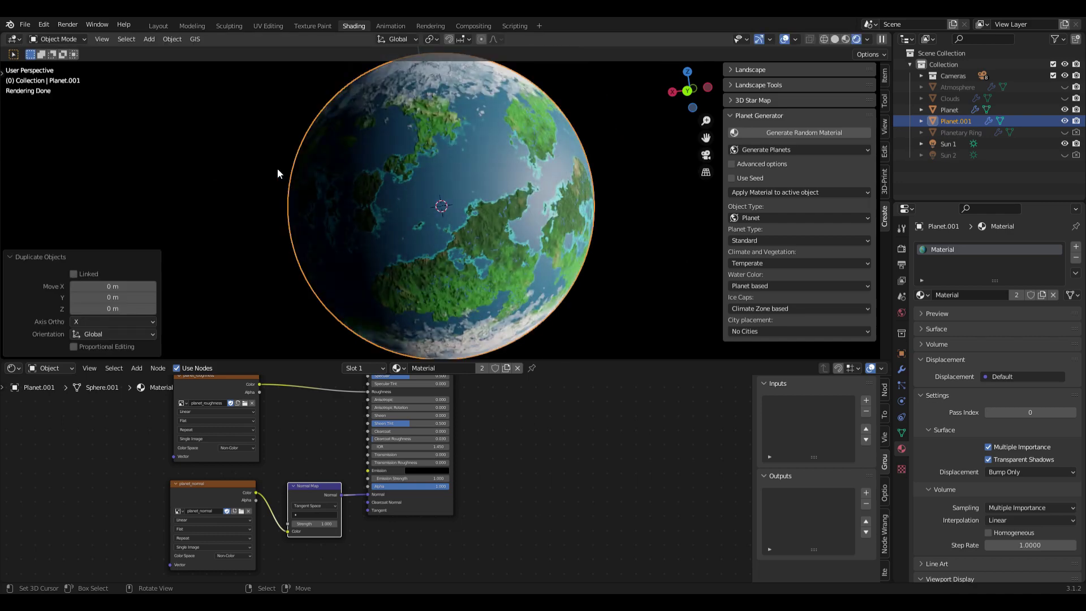
pyautogui.press('s')
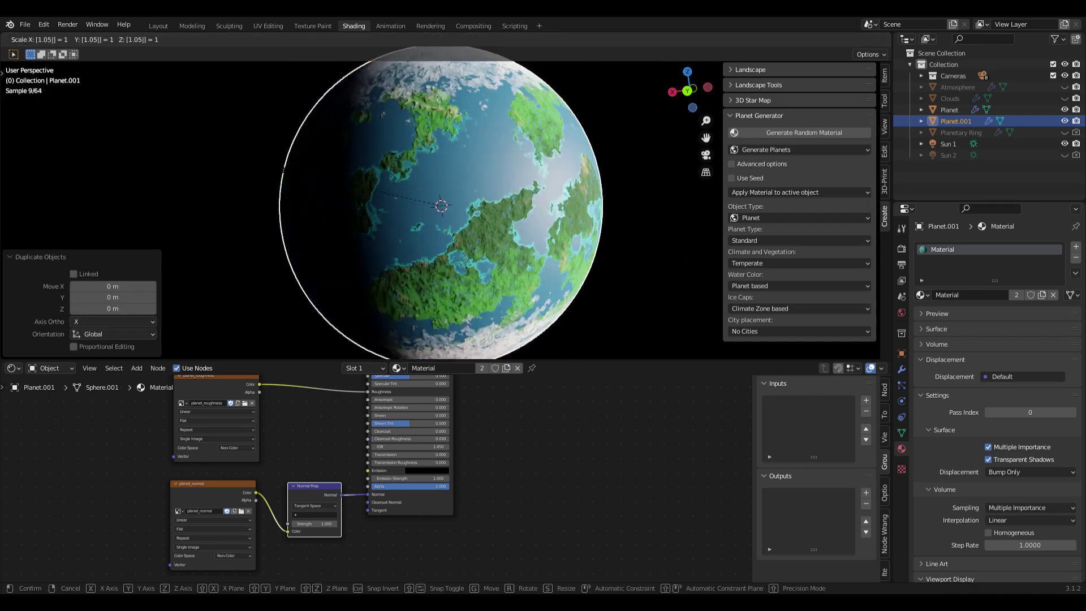
pyautogui.press('Return')
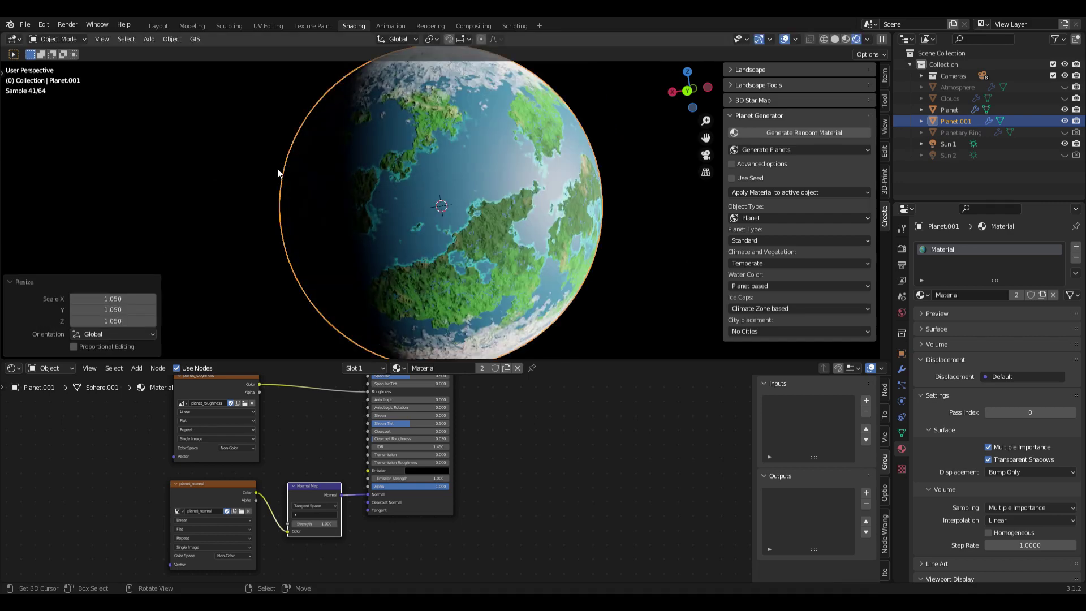
# Step: Replace the duplicate sphere's material with a new one and add an Image Texture node loaded with planet_clouds.png
pyautogui.click(1052, 295)
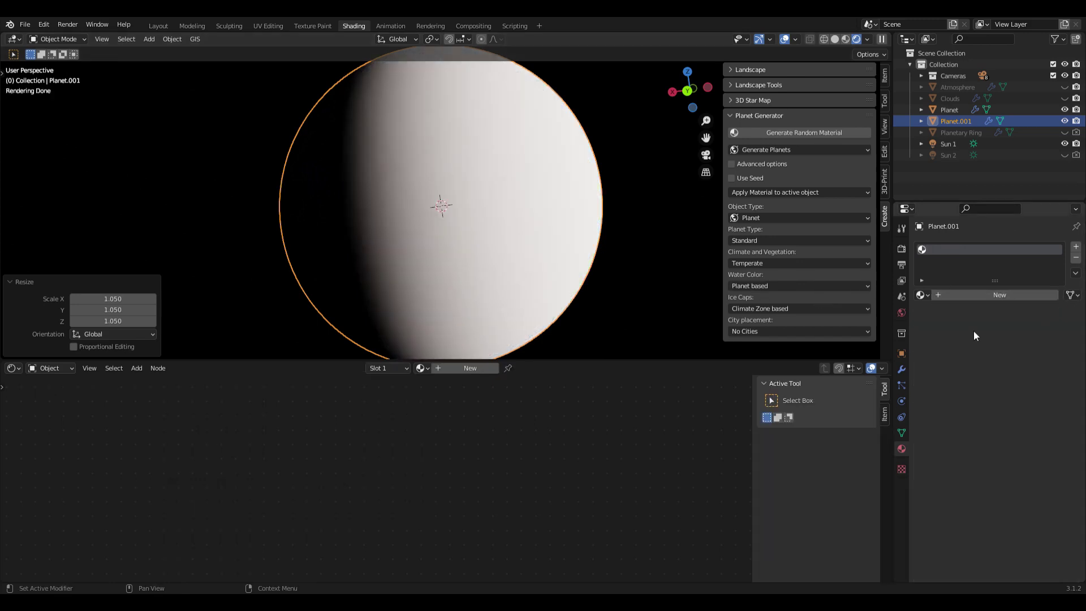
pyautogui.click(948, 293)
pyautogui.moveTo(488, 521); pyautogui.dragTo(306, 449, button='middle')
pyautogui.hotkey('shift', 'a')
pyautogui.moveTo(262, 445)
pyautogui.click(362, 354)
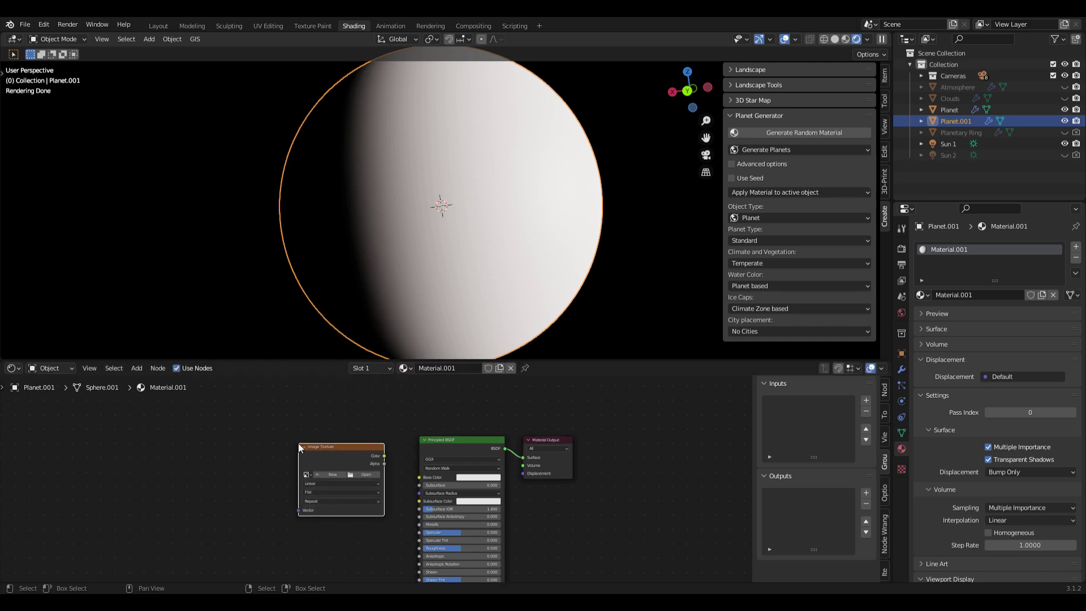
pyautogui.click(360, 474)
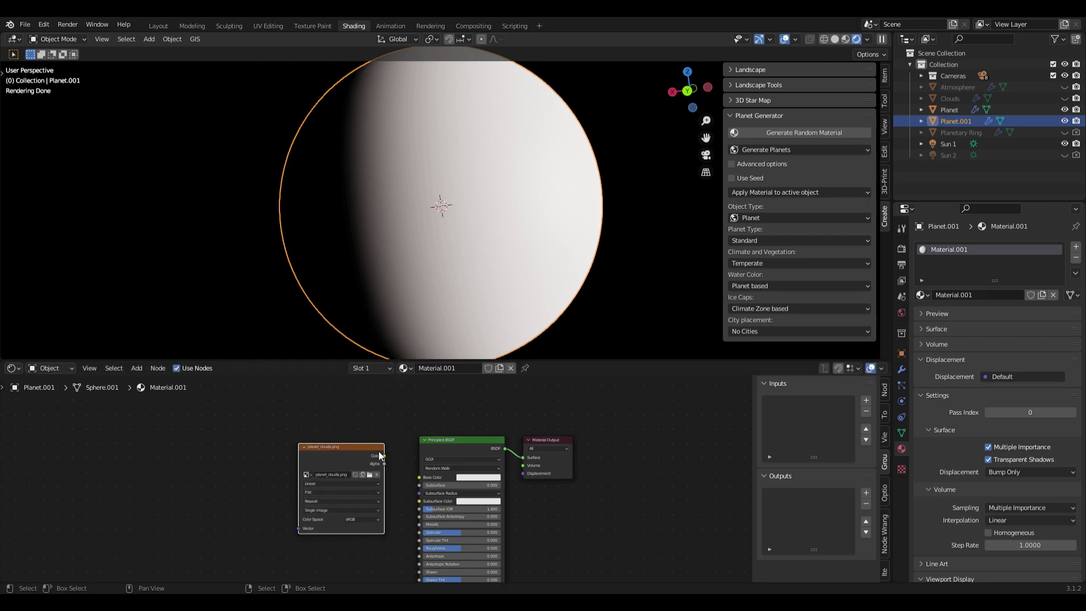
# Step: Connect the planet_clouds.png Color output to the Principled BSDF's Alpha input and shrink the duplicate sphere slightly towards the planet's surface
pyautogui.moveTo(379, 448); pyautogui.dragTo(316, 448)
pyautogui.scroll(-3, 371, 478)
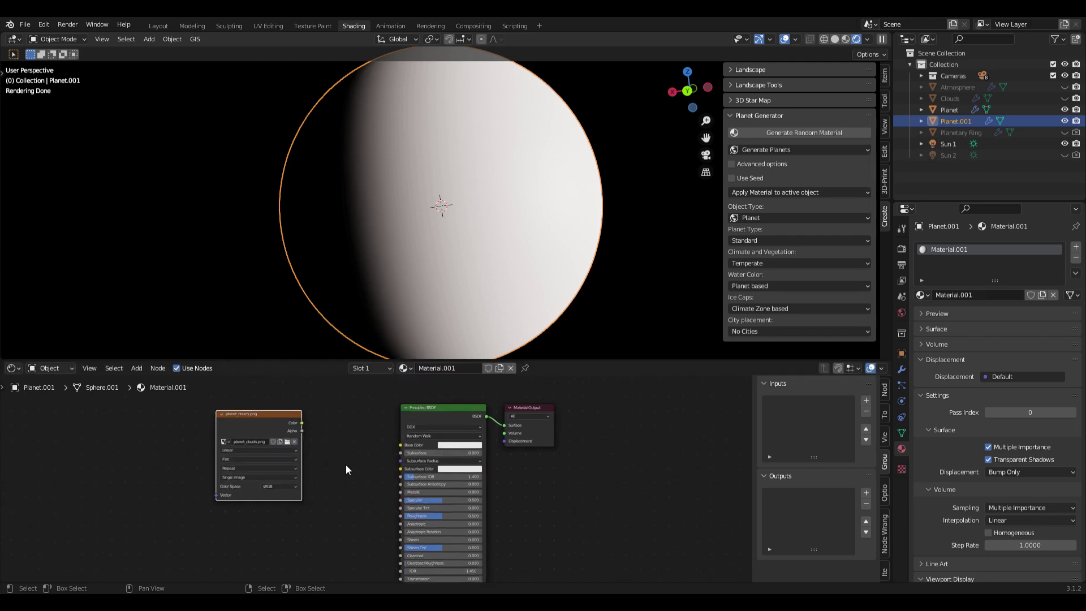
pyautogui.scroll(-2, 358, 480)
pyautogui.moveTo(313, 427); pyautogui.dragTo(390, 545)
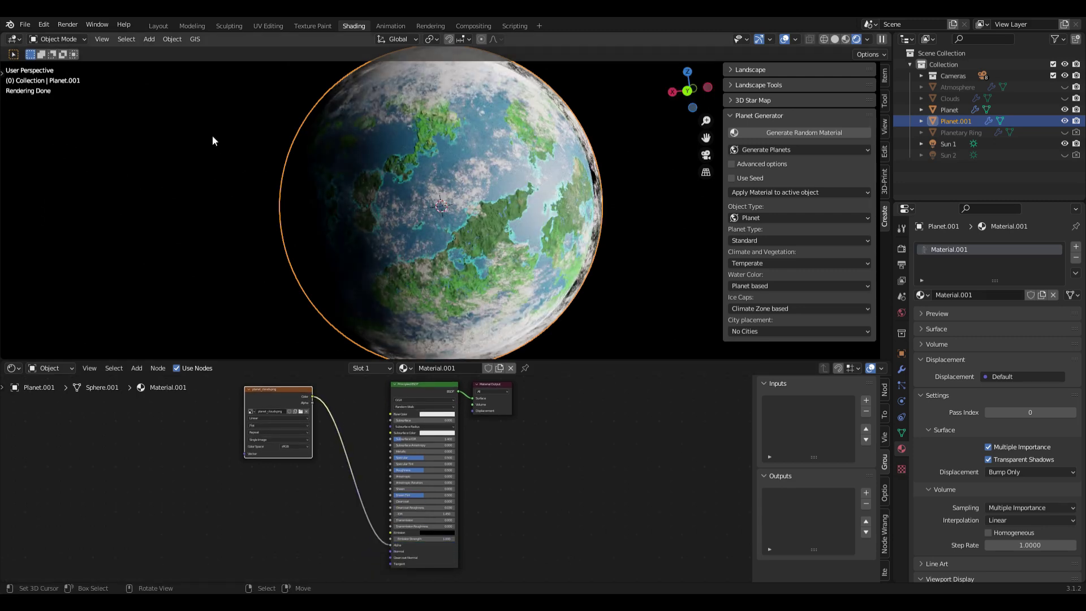
pyautogui.press('s')
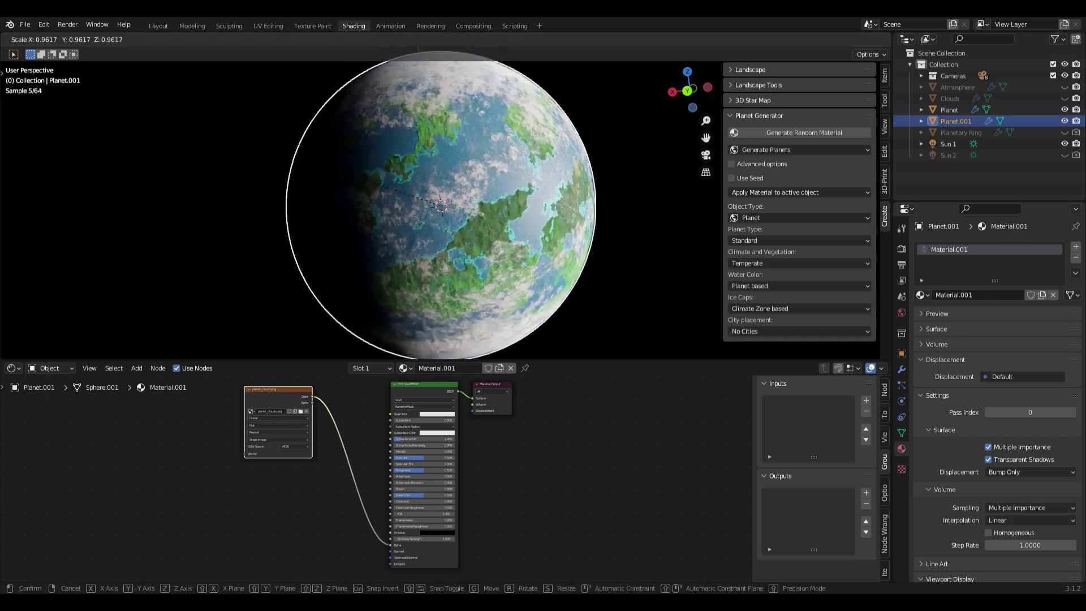
pyautogui.click(382, 187)
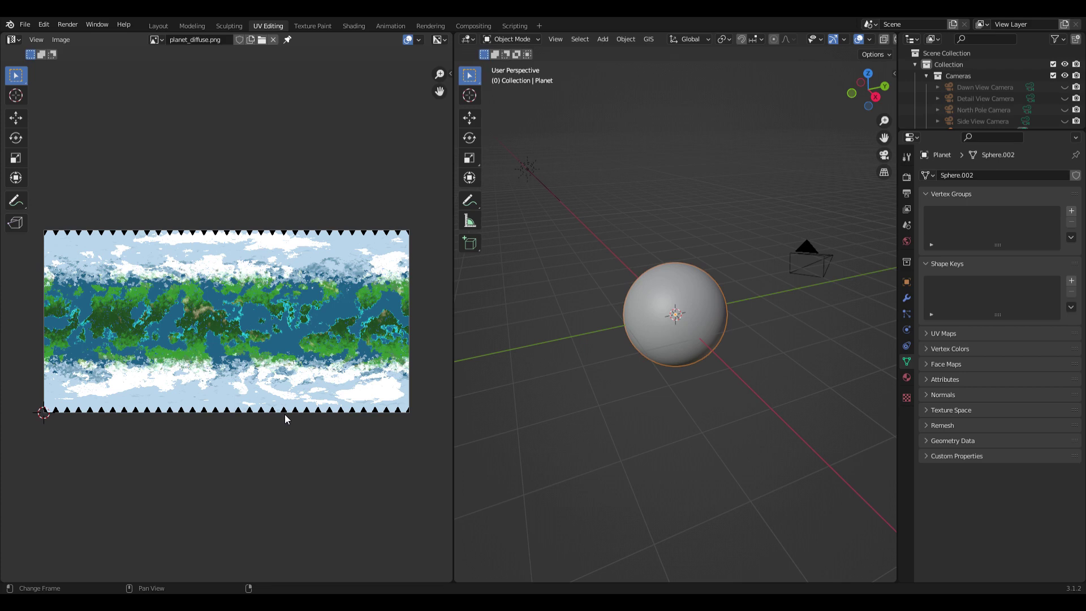
# Step: Enter Edit Mode on the planet sphere, hide the Clouds object and select only the vertex at the top pole
pyautogui.press('Tab')
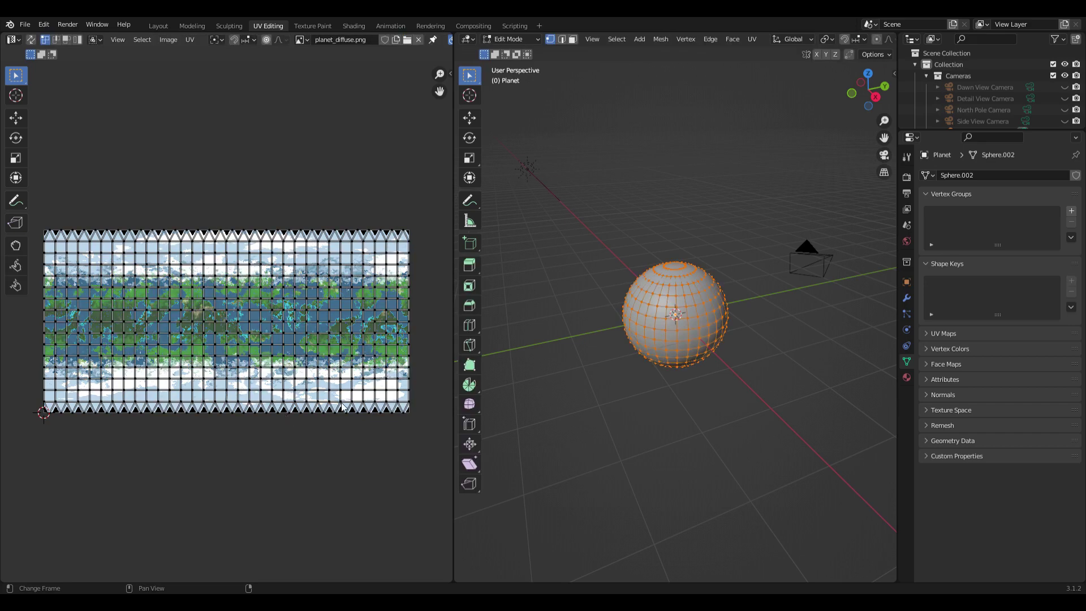
pyautogui.scroll(3, 675, 314)
pyautogui.scroll(-3, 1075, 116)
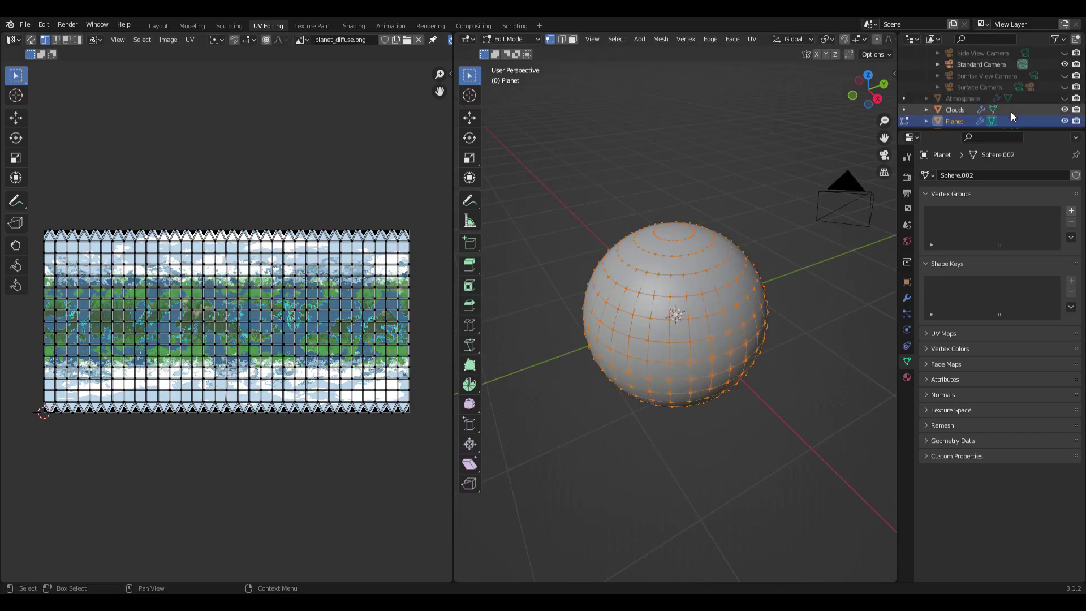
pyautogui.press('a')
pyautogui.scroll(3, 690, 256)
pyautogui.click(679, 204)
pyautogui.moveTo(693, 293); pyautogui.dragTo(654, 256, button='middle')
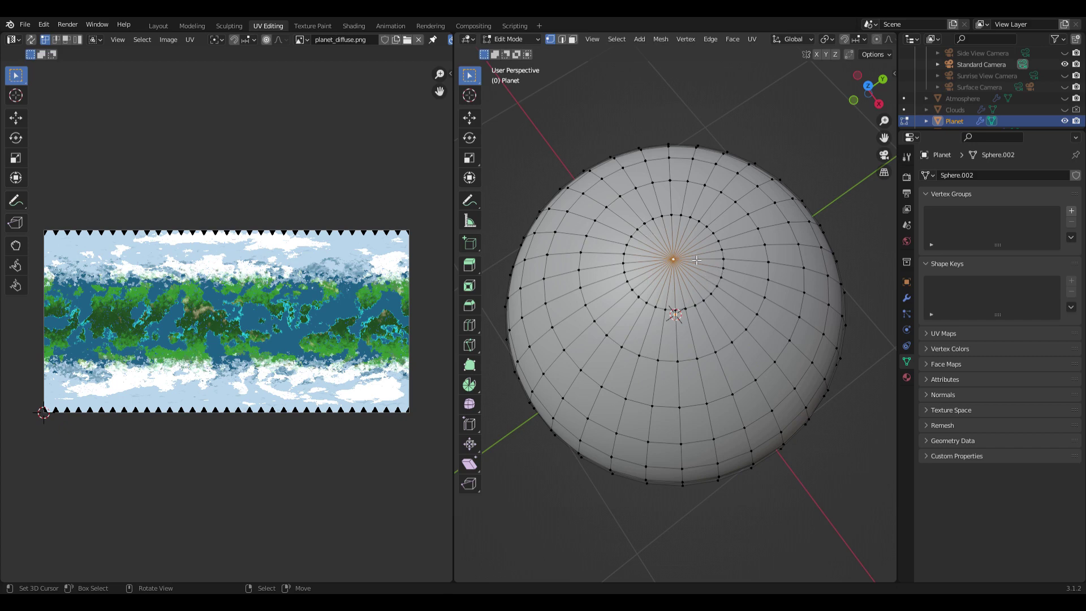
pyautogui.moveTo(705, 302); pyautogui.dragTo(717, 316, button='middle')
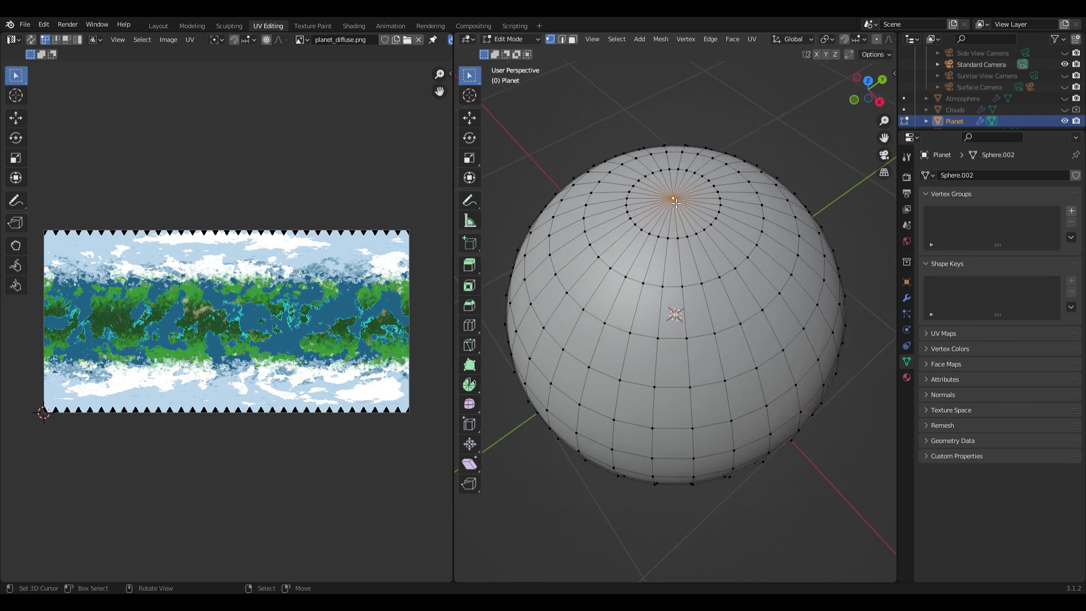
# Step: Snap the 3D cursor to the planet's top pole vertex and delete that vertex
pyautogui.hotkey('shift', 's')
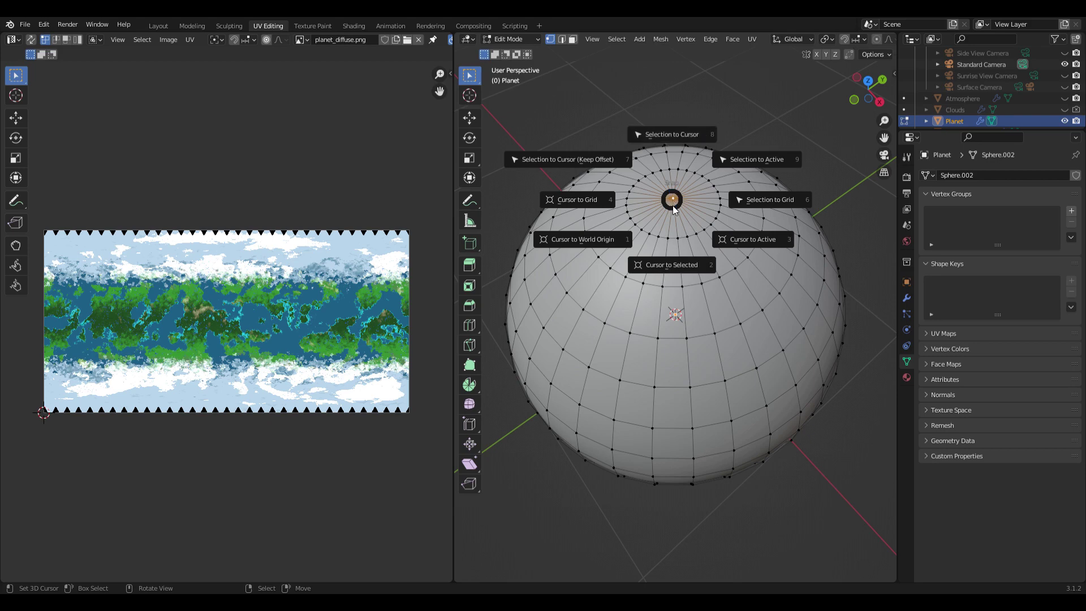
pyautogui.click(676, 264)
pyautogui.moveTo(707, 309); pyautogui.dragTo(696, 249, button='middle')
pyautogui.scroll(2, 693, 226)
pyautogui.press('x')
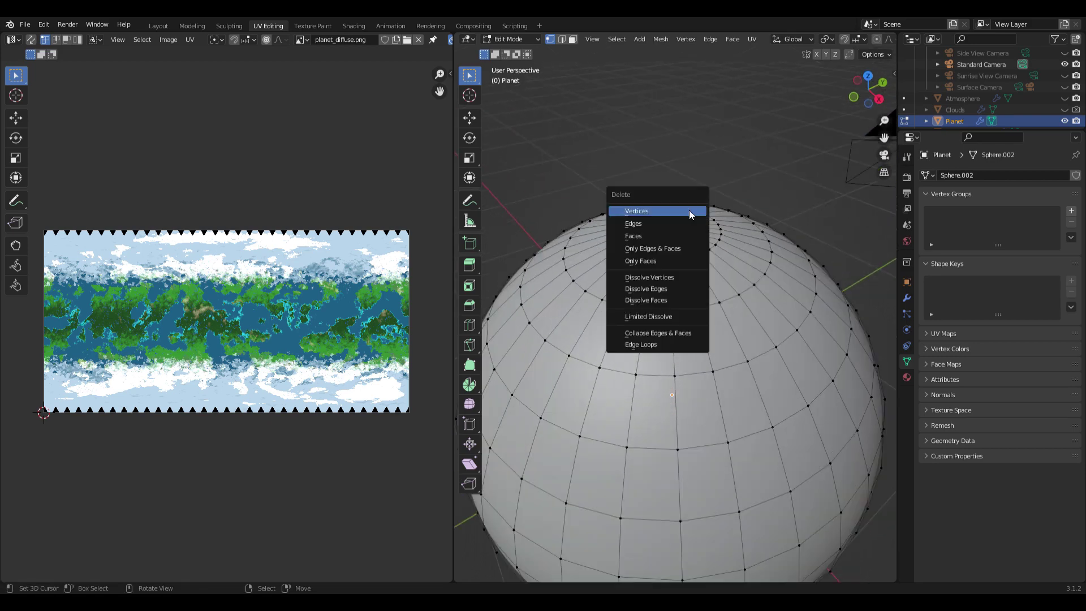
pyautogui.click(655, 211)
# Step: Extrude the edge loop around the top hole in place and snap the new vertices to the 3D cursor
pyautogui.keyDown('alt'); pyautogui.click(717, 241); pyautogui.keyUp('alt')
pyautogui.moveTo(668, 326); pyautogui.dragTo(673, 338, button='middle')
pyautogui.scroll(2, 674, 342)
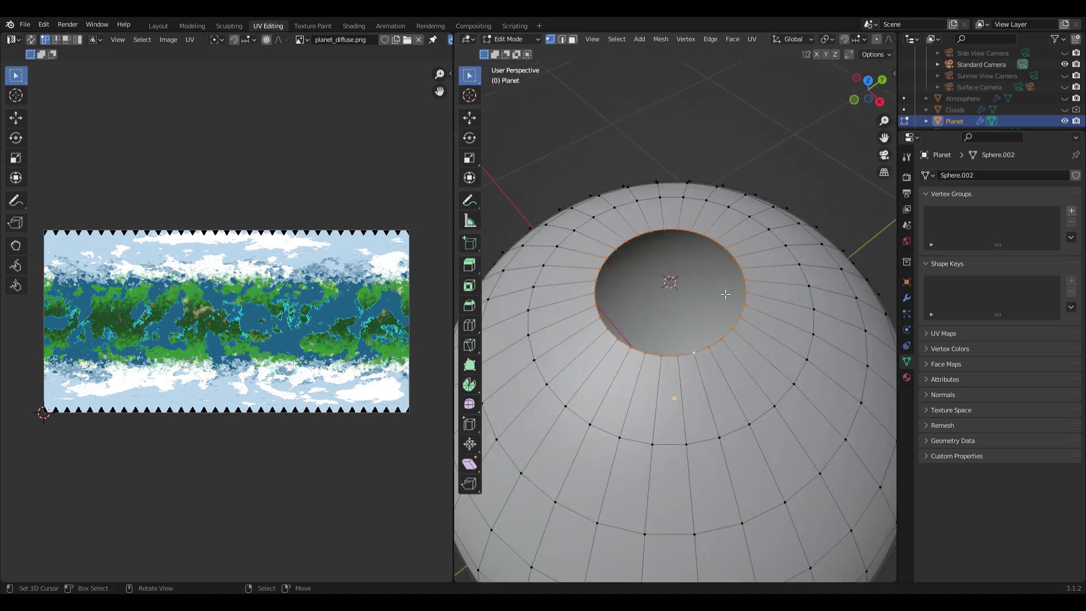
pyautogui.moveTo(675, 342); pyautogui.dragTo(670, 283, button='middle')
pyautogui.press('e')
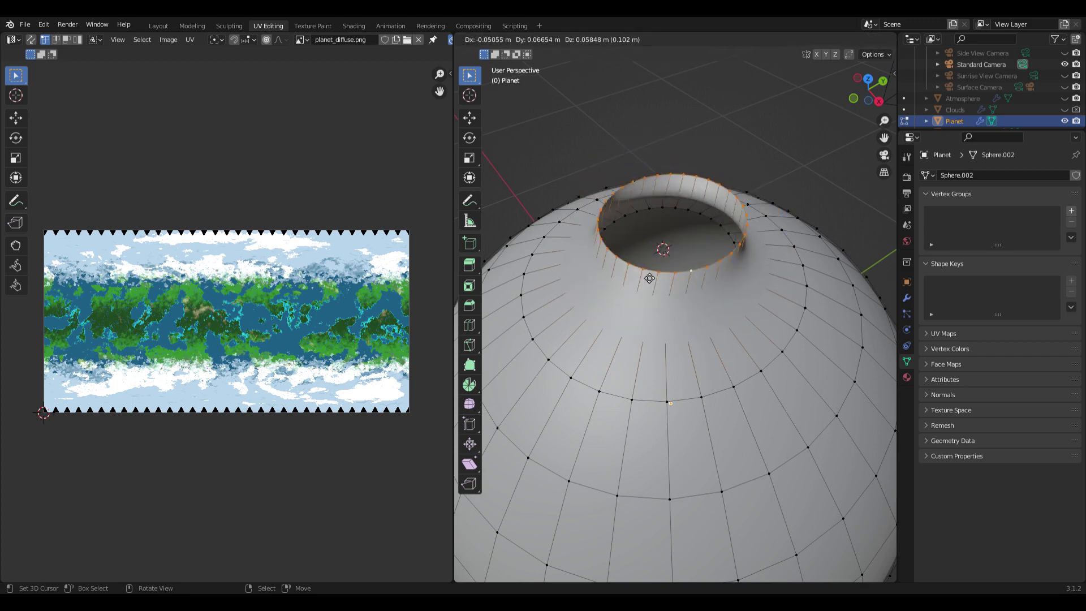
pyautogui.rightClick(666, 279)
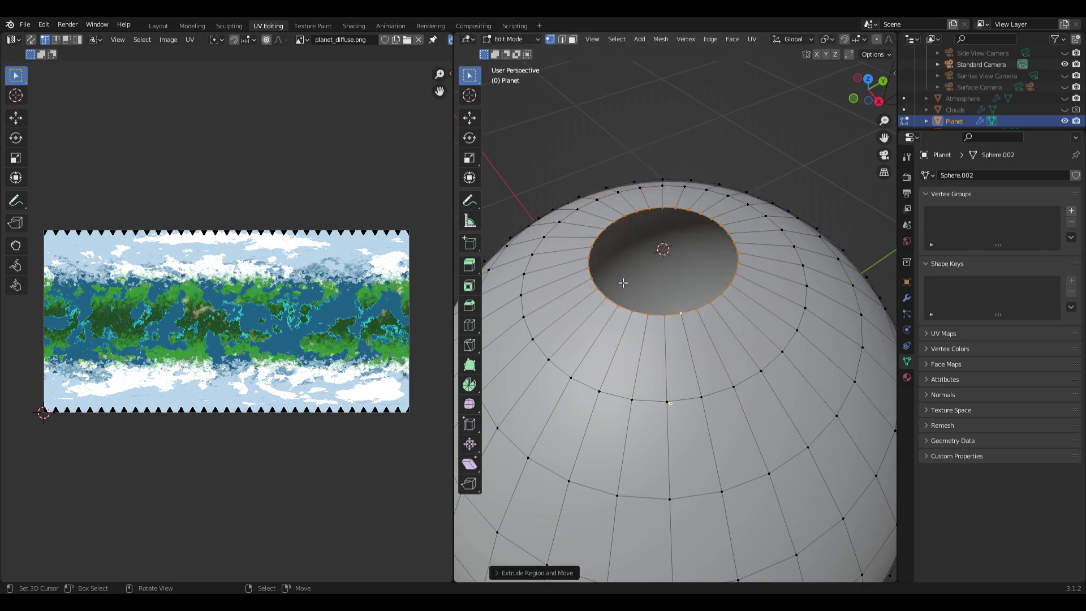
pyautogui.hotkey('shift', 's')
pyautogui.click(669, 263)
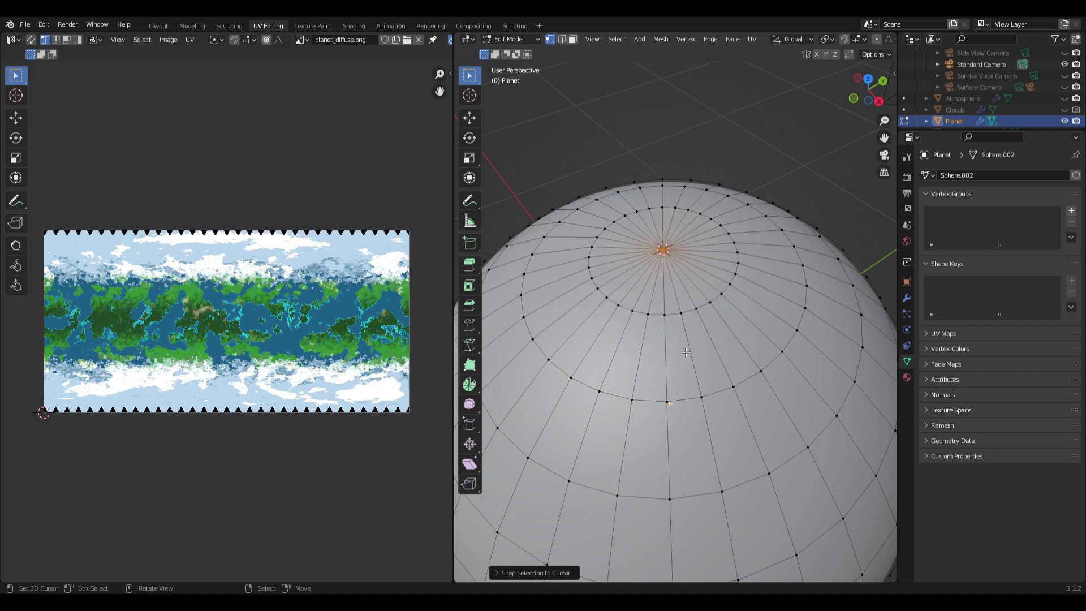
# Step: Select the planet's bottom pole vertex, snap the 3D cursor to it and delete the vertex
pyautogui.scroll(-3, 702, 351)
pyautogui.moveTo(708, 435); pyautogui.dragTo(676, 399, button='middle')
pyautogui.click(668, 403)
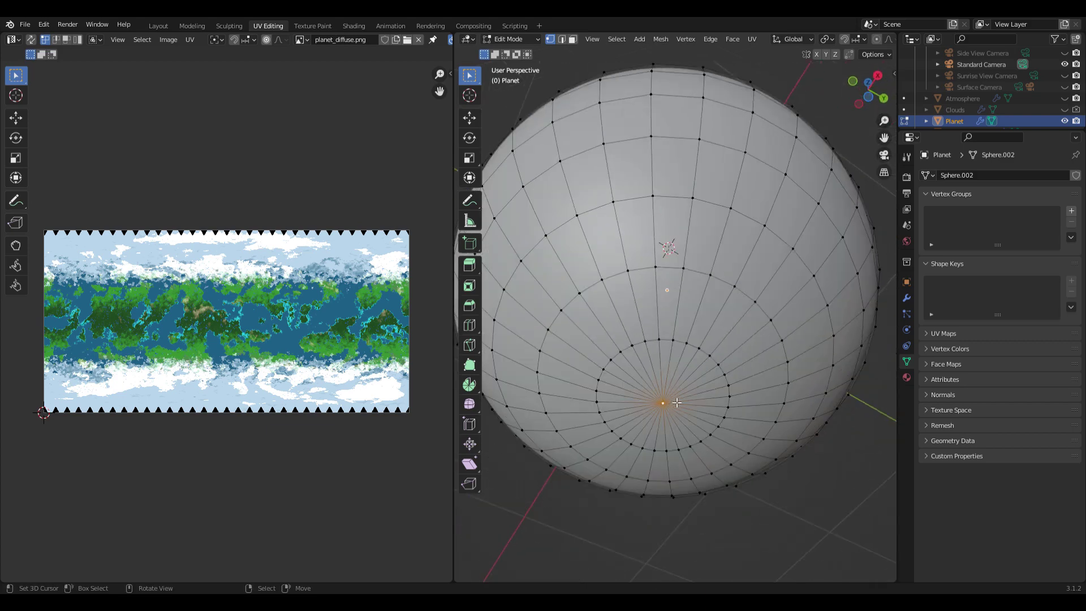
pyautogui.press('x')
pyautogui.click(679, 465)
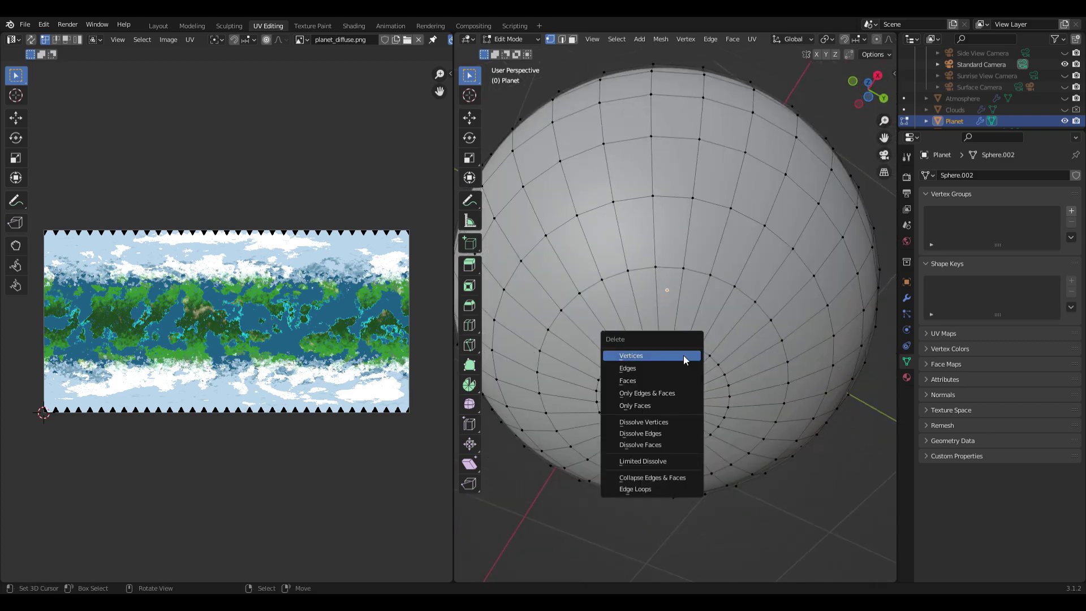
pyautogui.click(684, 355)
# Step: Extrude the edge loop around the bottom hole in place and snap the new vertices to the 3D cursor
pyautogui.keyDown('alt'); pyautogui.click(599, 376); pyautogui.keyUp('alt')
pyautogui.press('e')
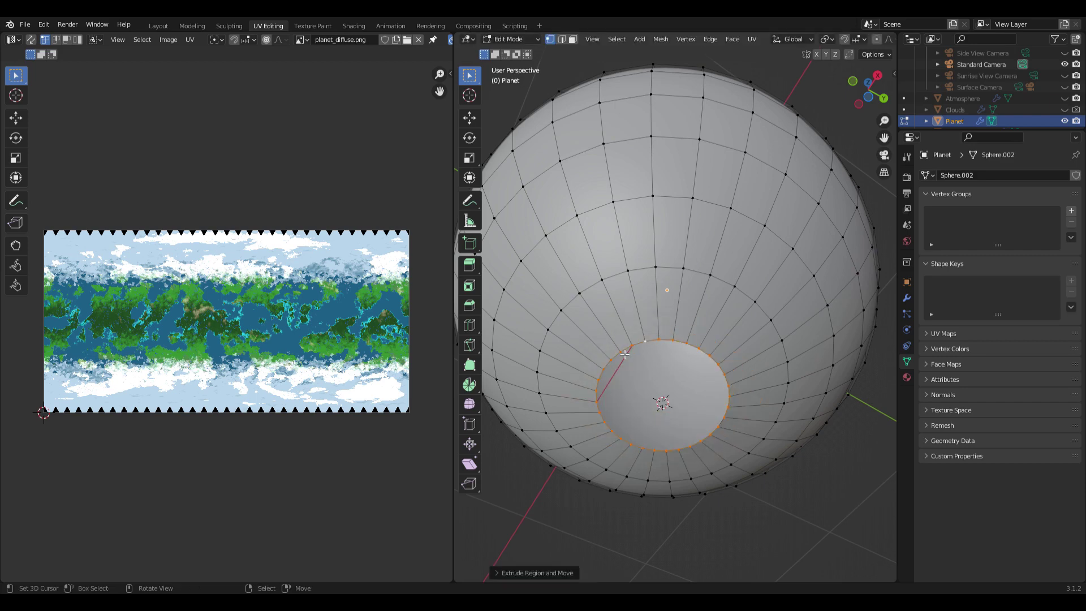
pyautogui.hotkey('shift', 's')
pyautogui.click(637, 294)
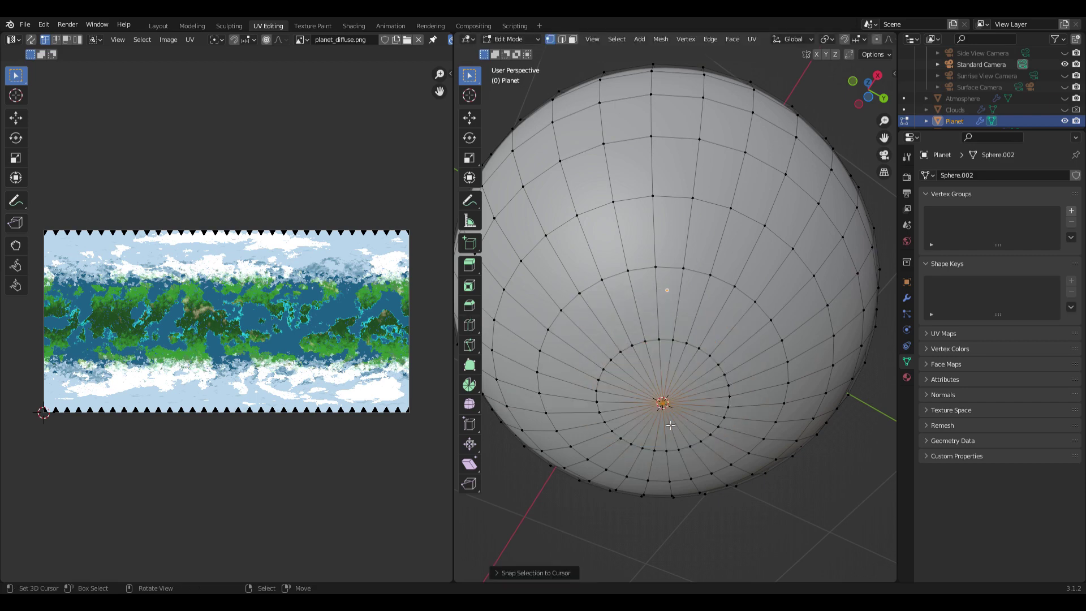
# Step: Select one pole-to-pole edge loop on the planet sphere and mark it as a UV seam
pyautogui.scroll(-4, 671, 426)
pyautogui.moveTo(670, 425); pyautogui.dragTo(655, 406, button='middle')
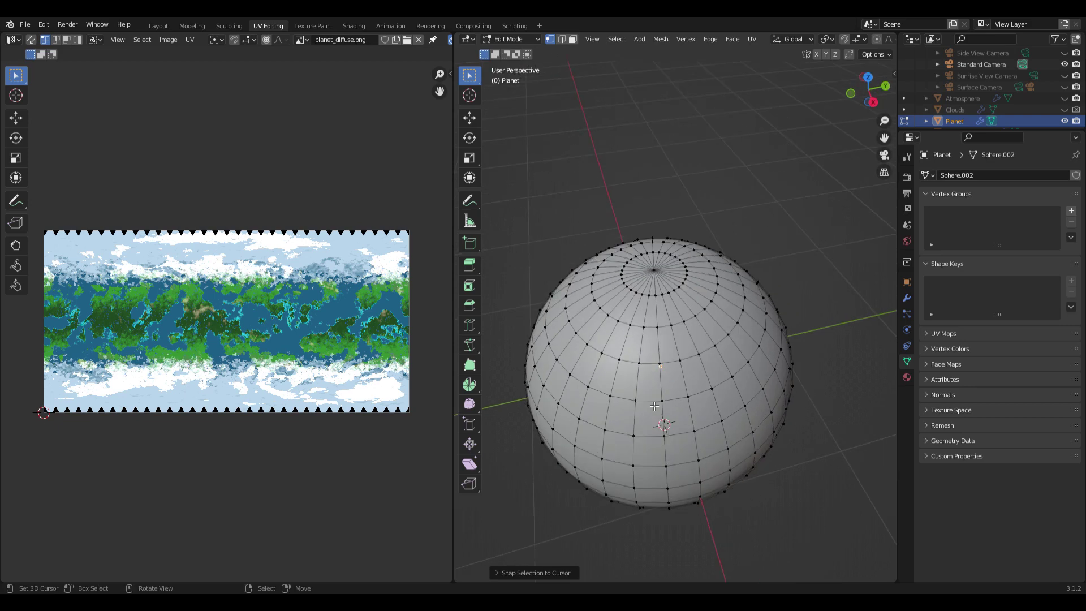
pyautogui.keyDown('alt'); pyautogui.click(694, 426); pyautogui.keyUp('alt')
pyautogui.moveTo(733, 416); pyautogui.dragTo(740, 369, button='middle')
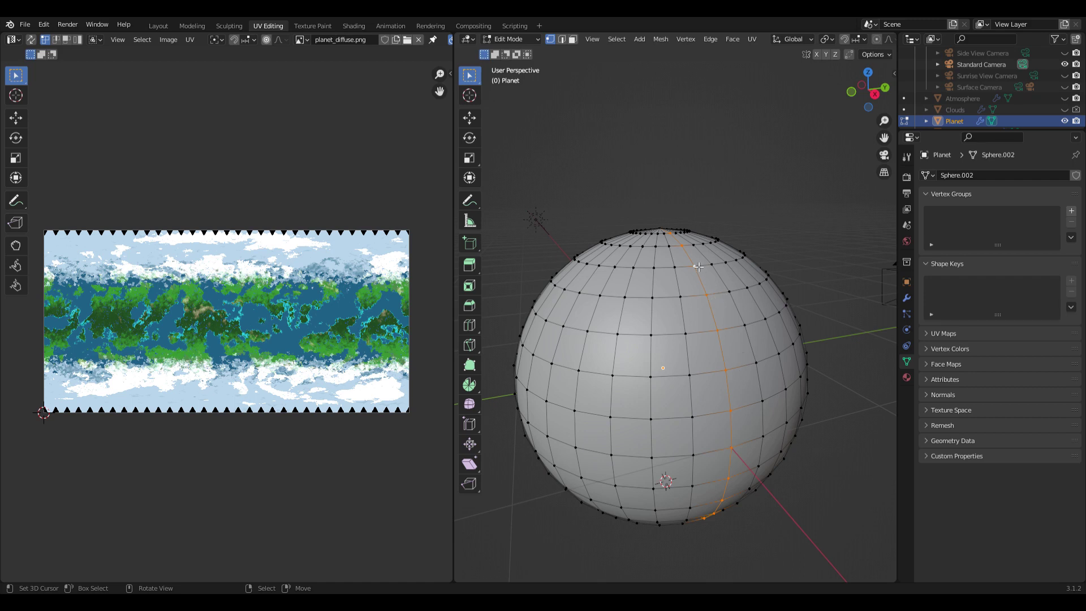
pyautogui.moveTo(698, 267); pyautogui.dragTo(701, 305, button='middle')
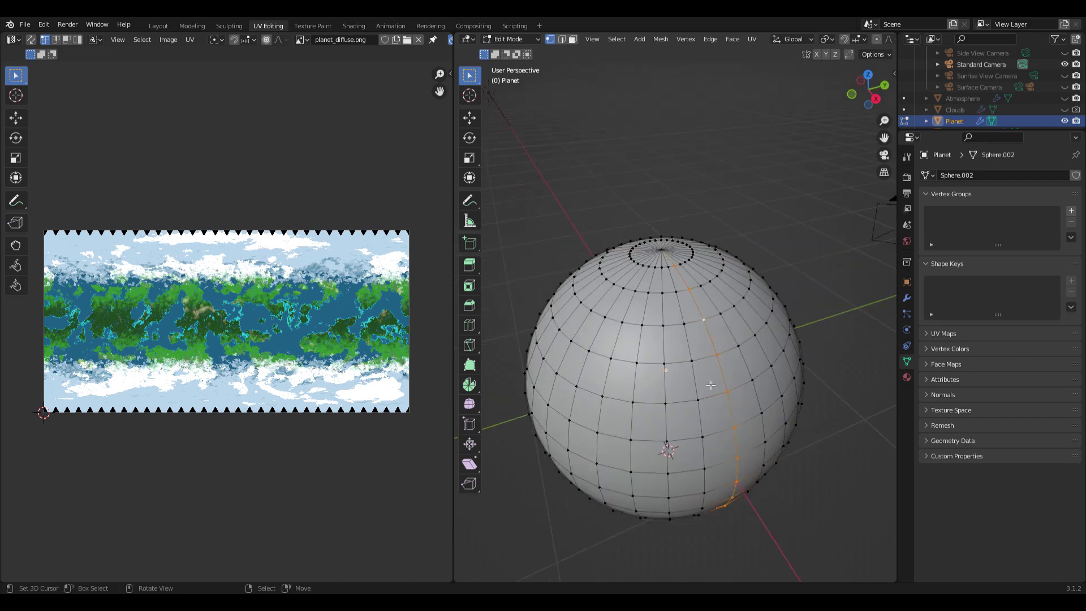
pyautogui.press('u')
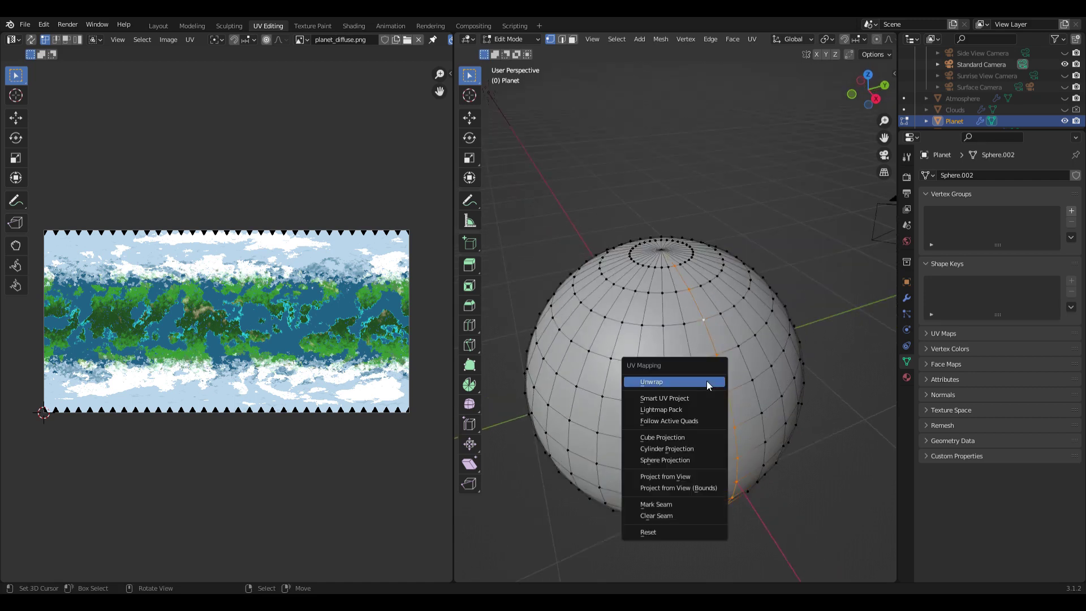
pyautogui.click(665, 507)
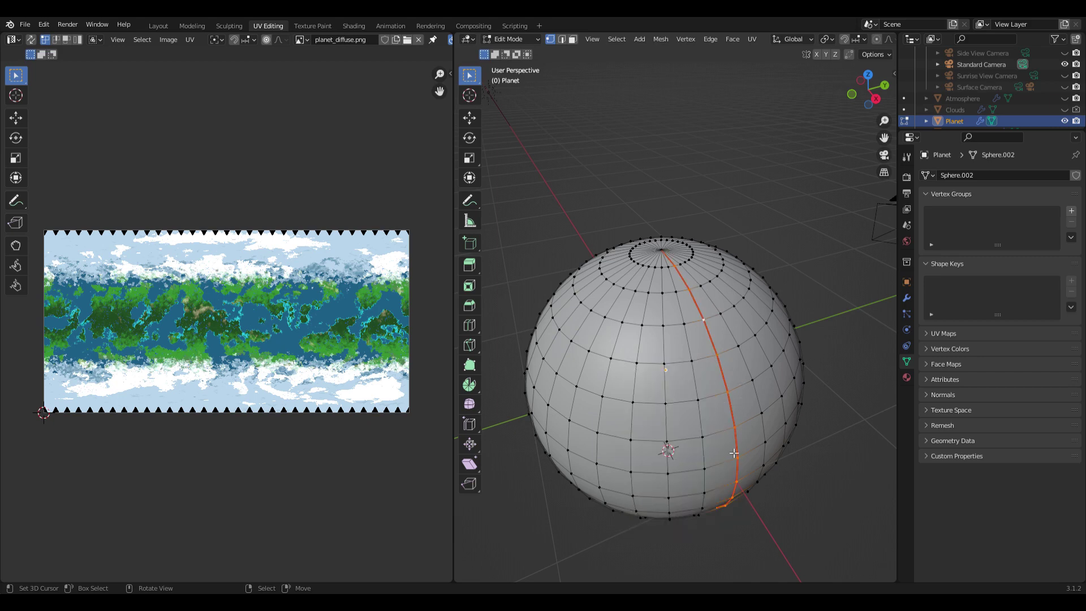
# Step: Select the whole planet mesh, unwrap it along the marked seam and inspect the layout in the UV editor
pyautogui.moveTo(730, 399); pyautogui.dragTo(716, 396, button='middle')
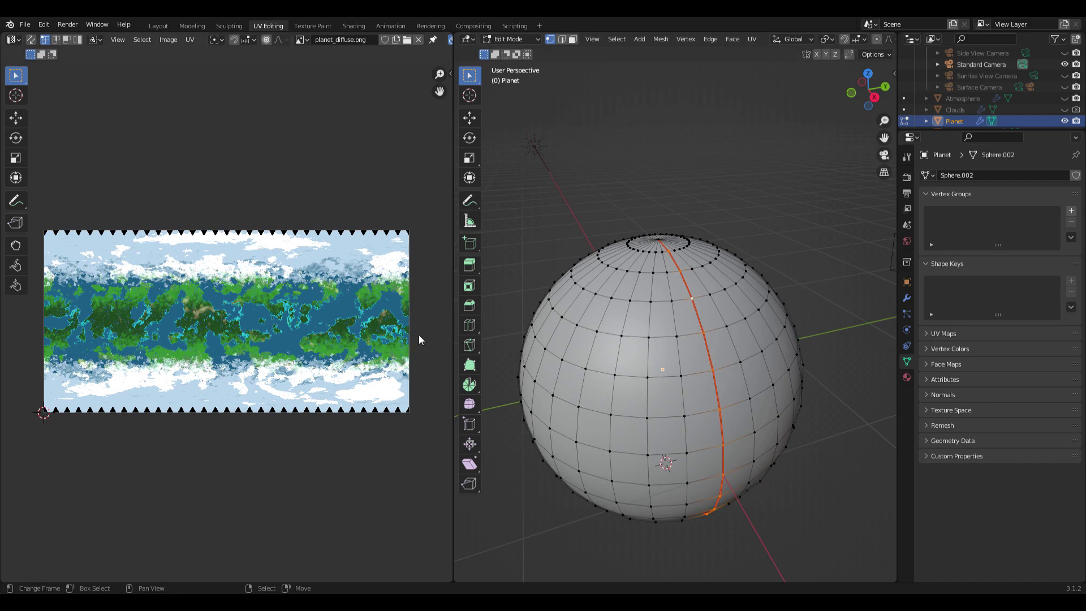
pyautogui.moveTo(685, 418); pyautogui.dragTo(707, 420, button='middle')
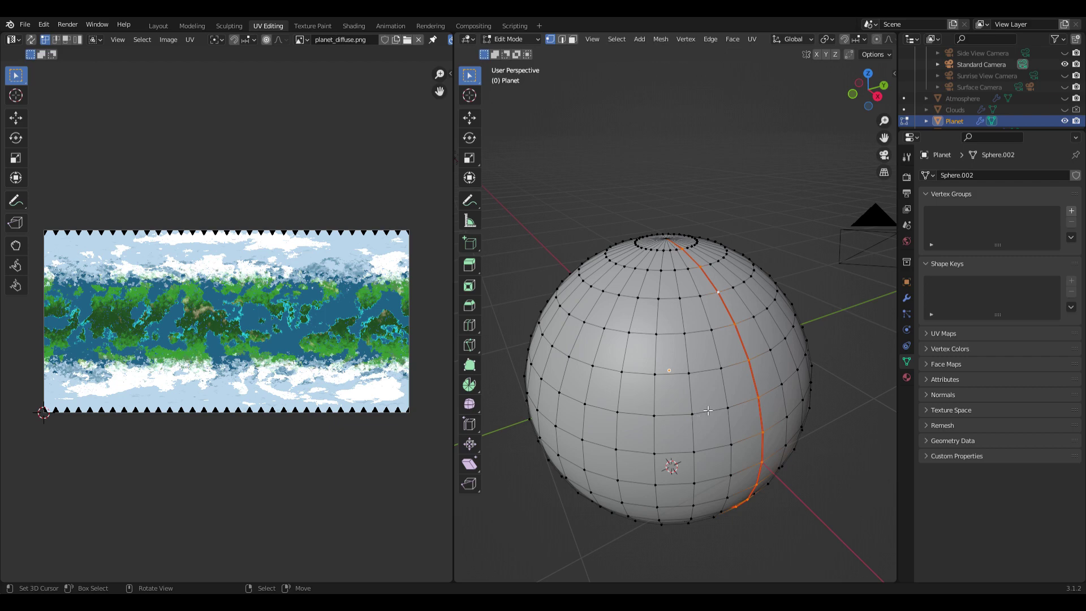
pyautogui.press('a')
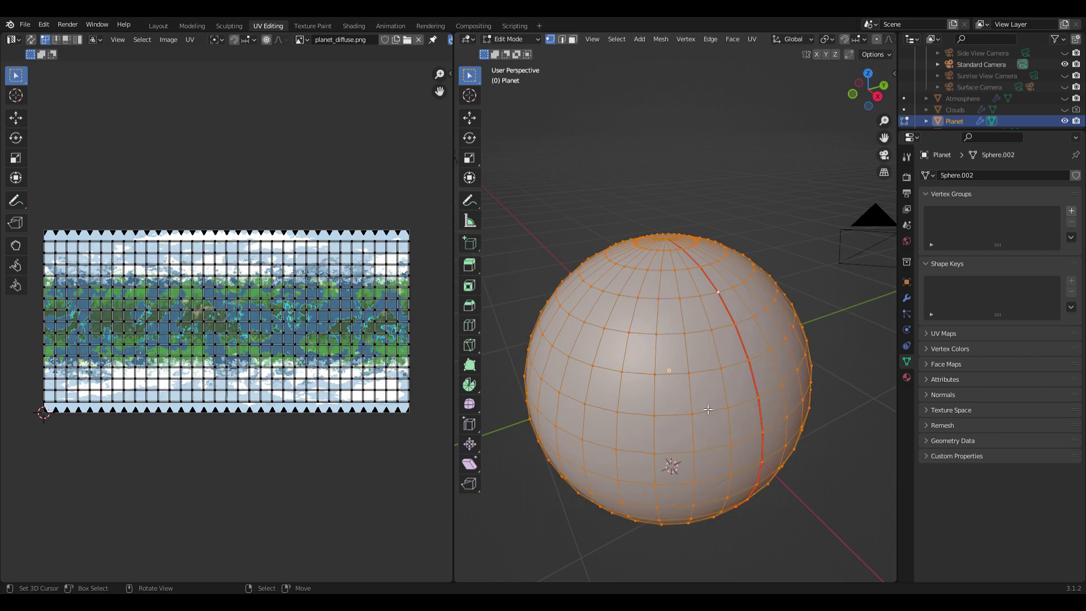
pyautogui.press('u')
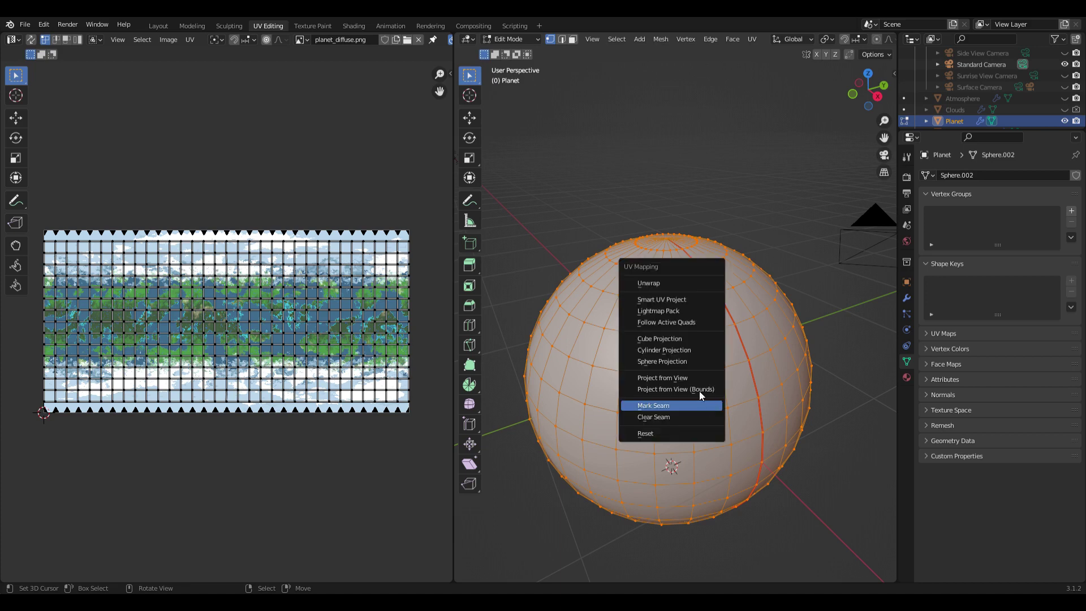
pyautogui.click(661, 282)
pyautogui.scroll(2, 171, 337)
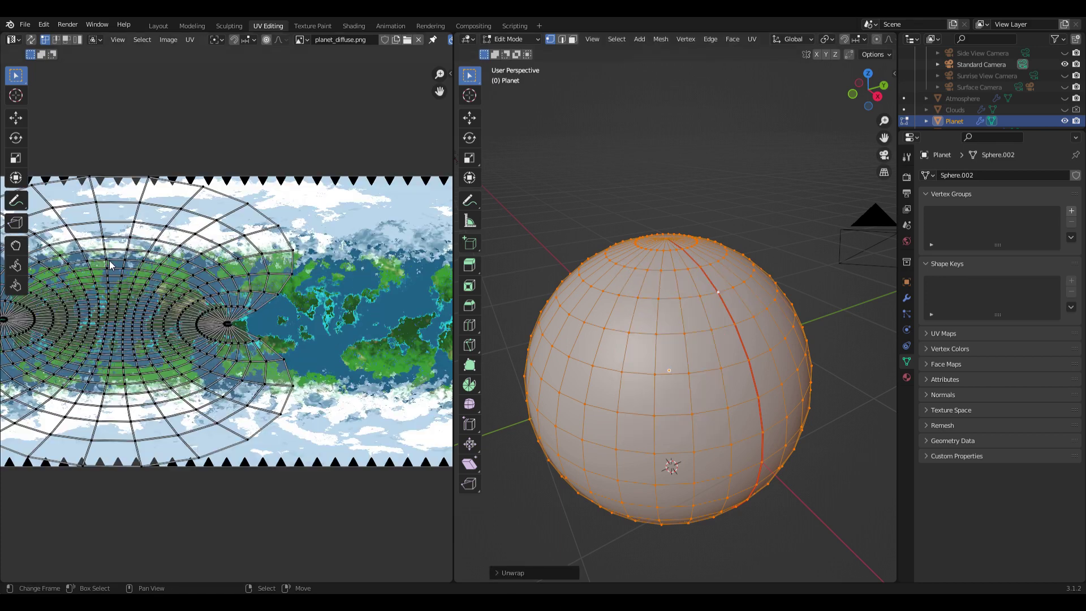
pyautogui.moveTo(171, 337); pyautogui.dragTo(267, 353, button='middle')
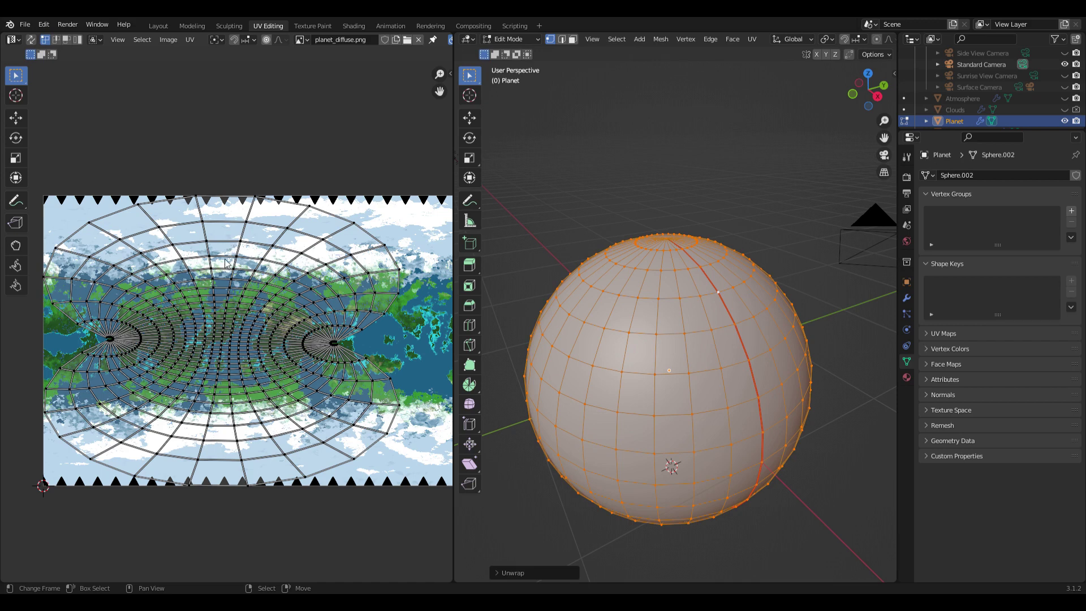
# Step: Select all the planet's UVs and straighten them into a rectangular grid with UV Squares' To Grid By Shape
pyautogui.press('n')
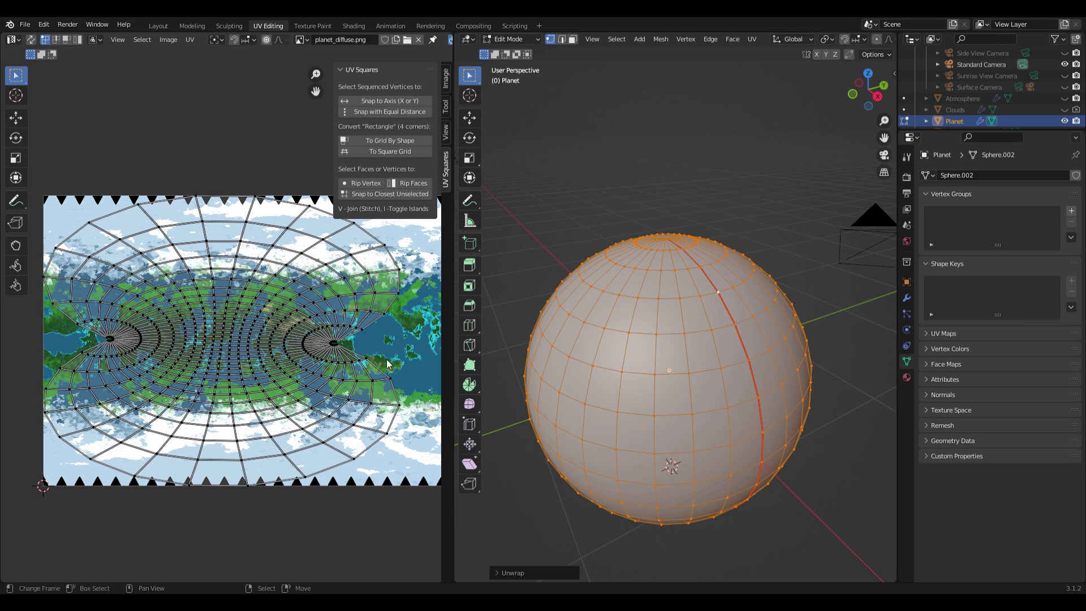
pyautogui.press('a')
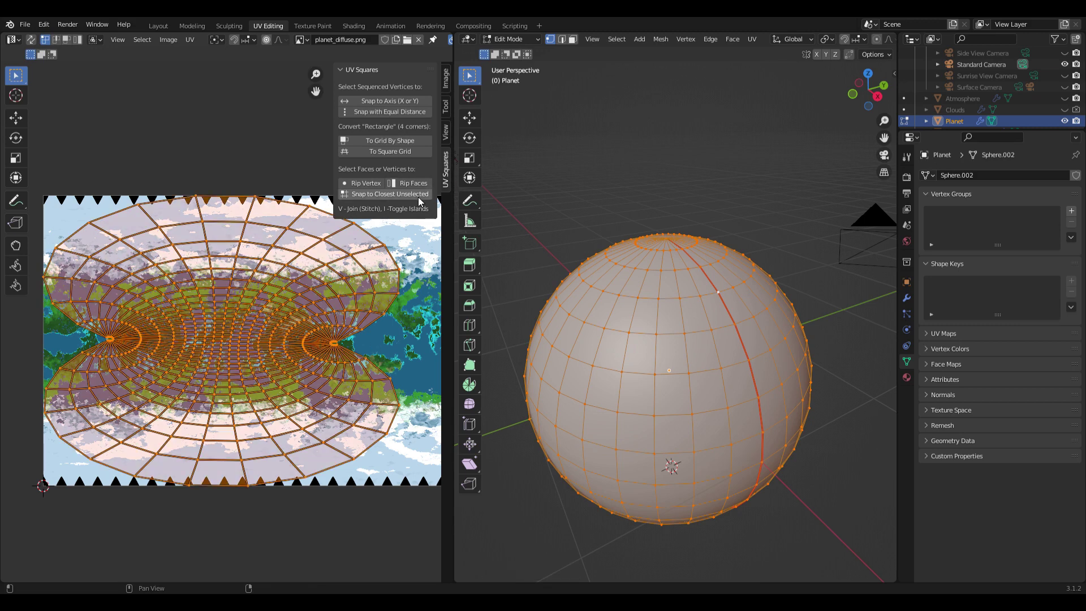
pyautogui.click(380, 142)
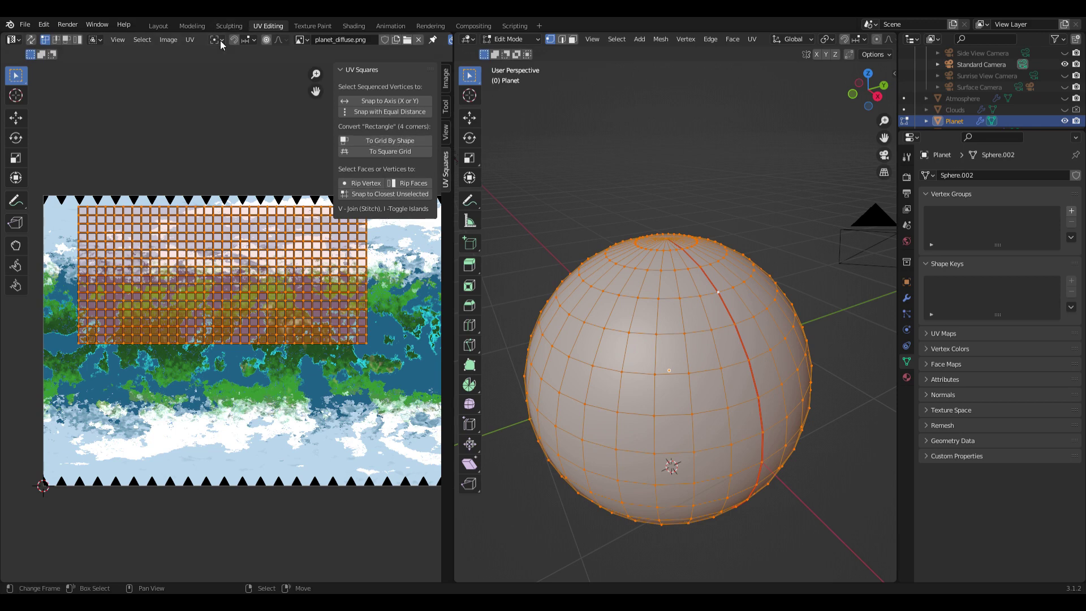
pyautogui.click(190, 39)
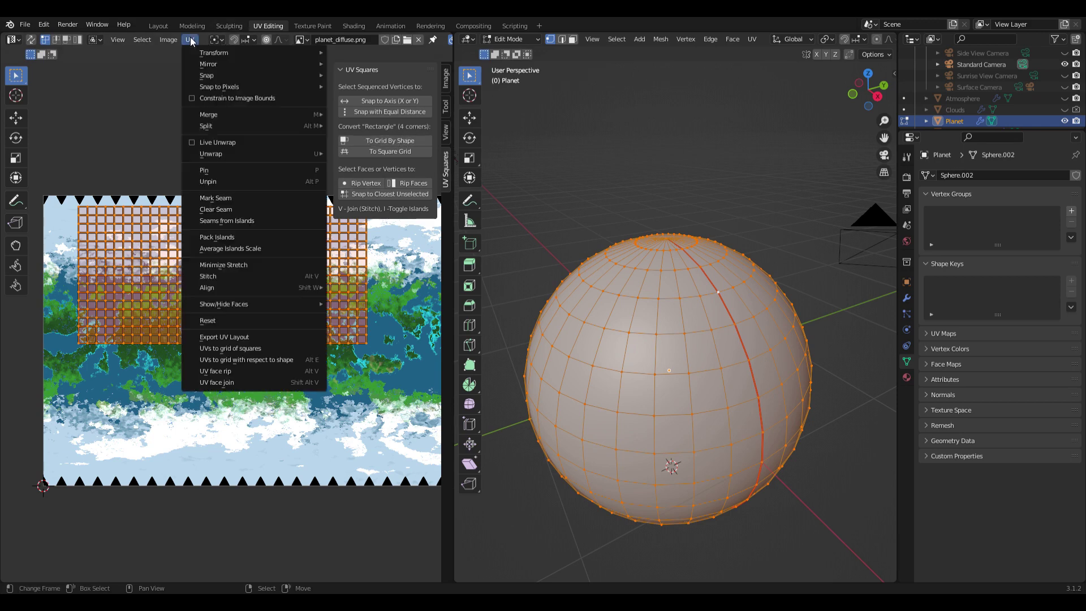
pyautogui.click(253, 351)
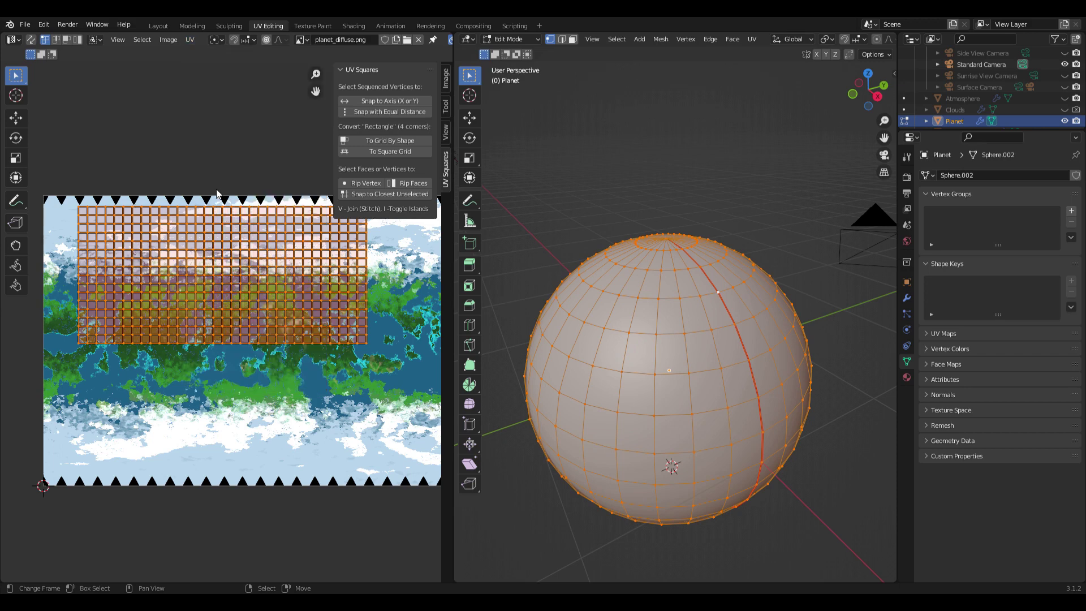
# Step: Enable Constrain to Image Bounds, enlarge the UV grid and move it over the center of the image
pyautogui.scroll(-2, 227, 317)
pyautogui.moveTo(296, 324); pyautogui.dragTo(231, 334, button='middle')
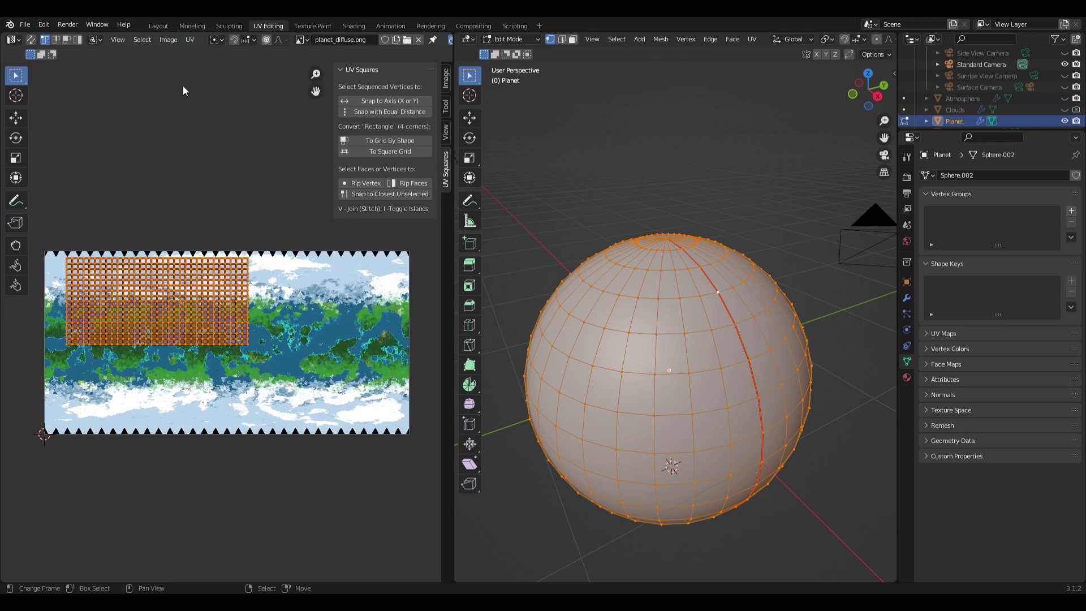
pyautogui.click(190, 40)
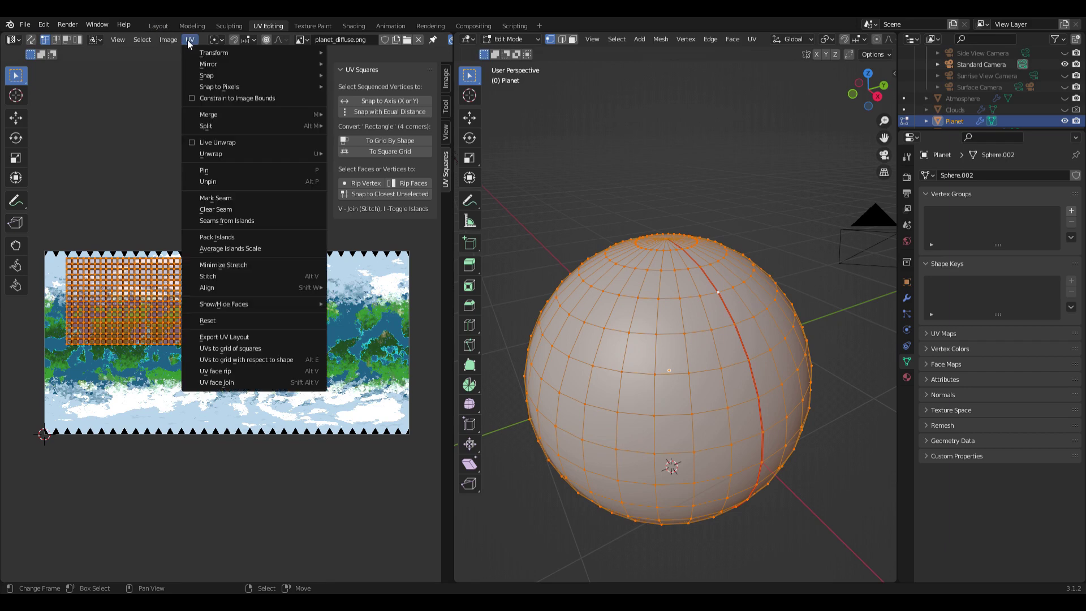
pyautogui.click(230, 99)
pyautogui.press('s')
pyautogui.click(46, 184)
pyautogui.press('s')
pyautogui.press('Escape')
pyautogui.press('g')
pyautogui.click(238, 205)
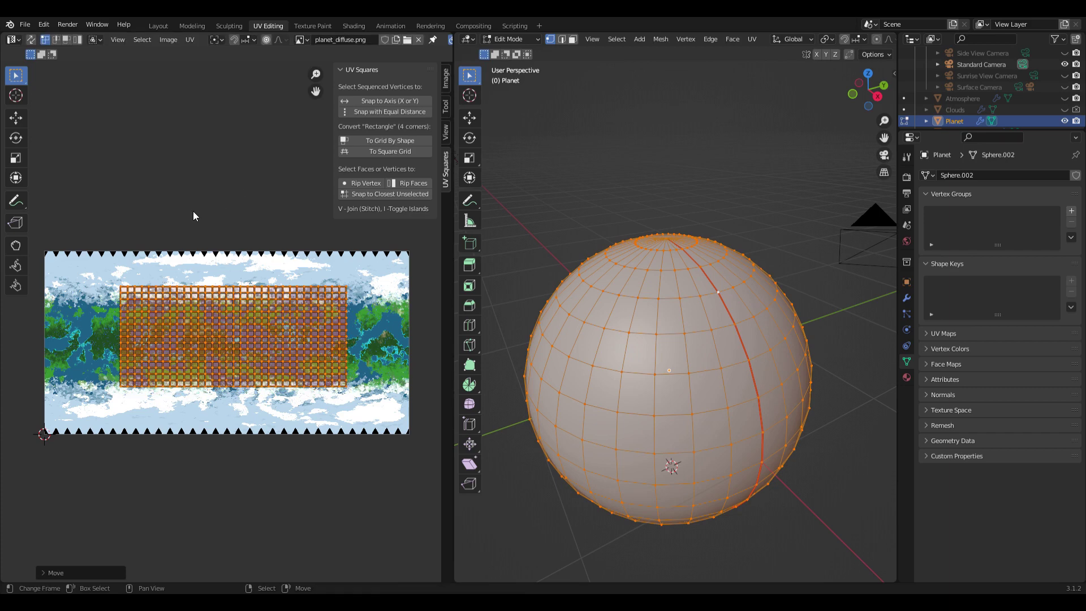
# Step: Scale the UV grid up and stretch it along X until it fills the image edge to edge, and leave Edit Mode
pyautogui.press('s')
pyautogui.click(377, 223)
pyautogui.press('s')
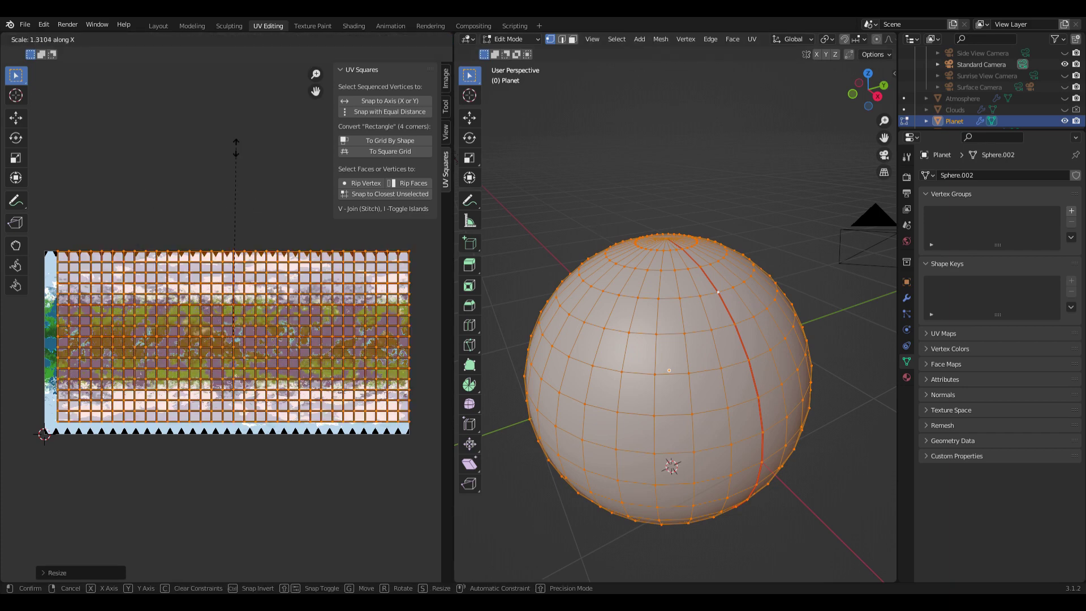
pyautogui.click(205, 201)
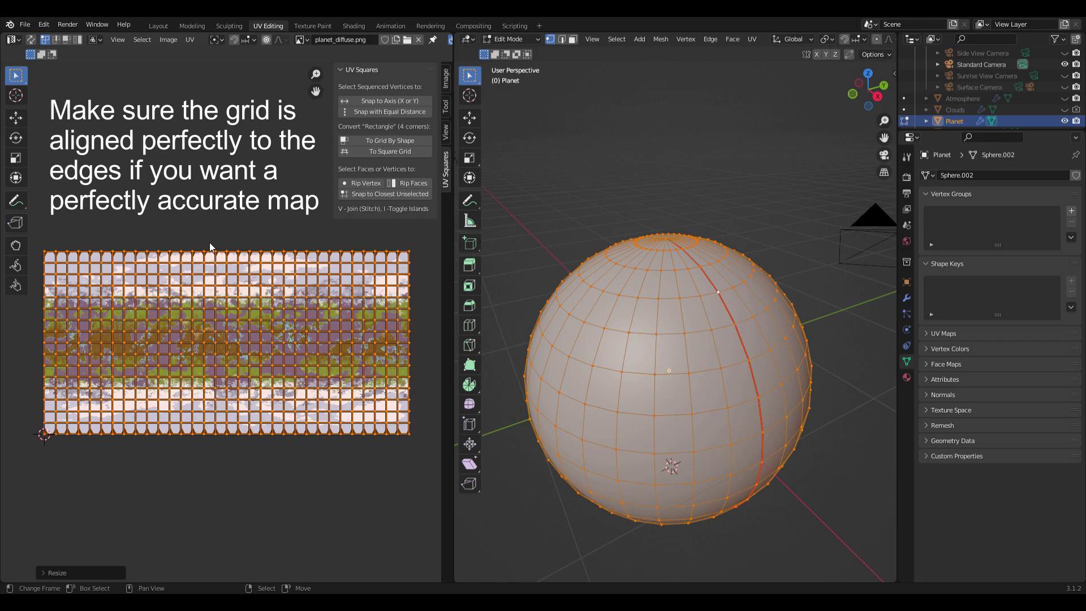
pyautogui.press('Tab')
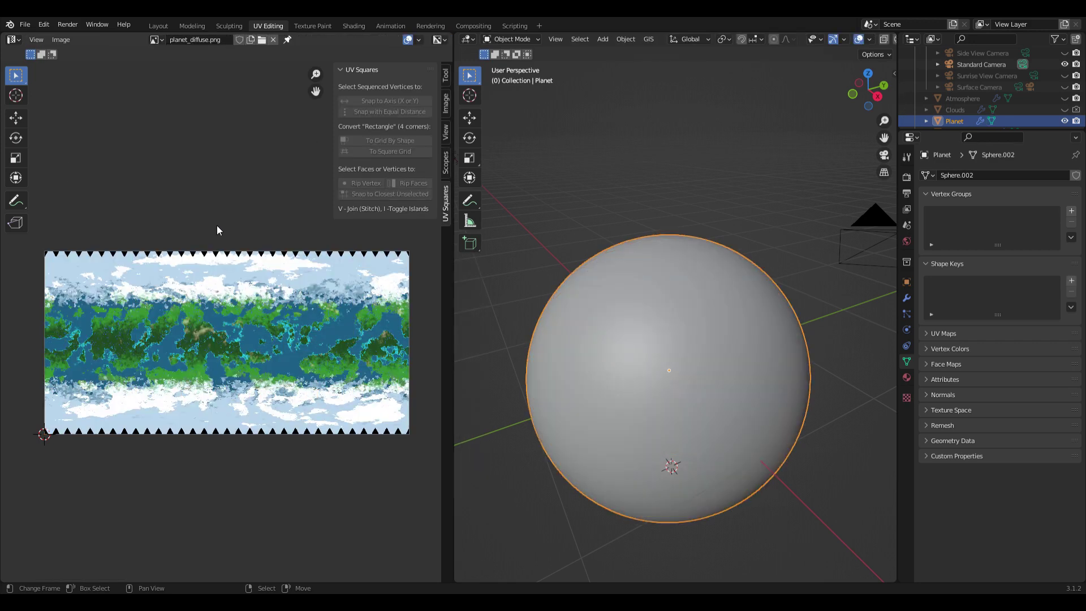
# Step: Unlink planet_diffuse.png and create a blank 2048 x 1024 px image named planet_map, checking the UV grid against it
pyautogui.click(273, 40)
pyautogui.click(206, 44)
pyautogui.click(250, 75)
pyautogui.press('End')
pyautogui.write('*2')
pyautogui.click(217, 62)
pyautogui.write('Plan')
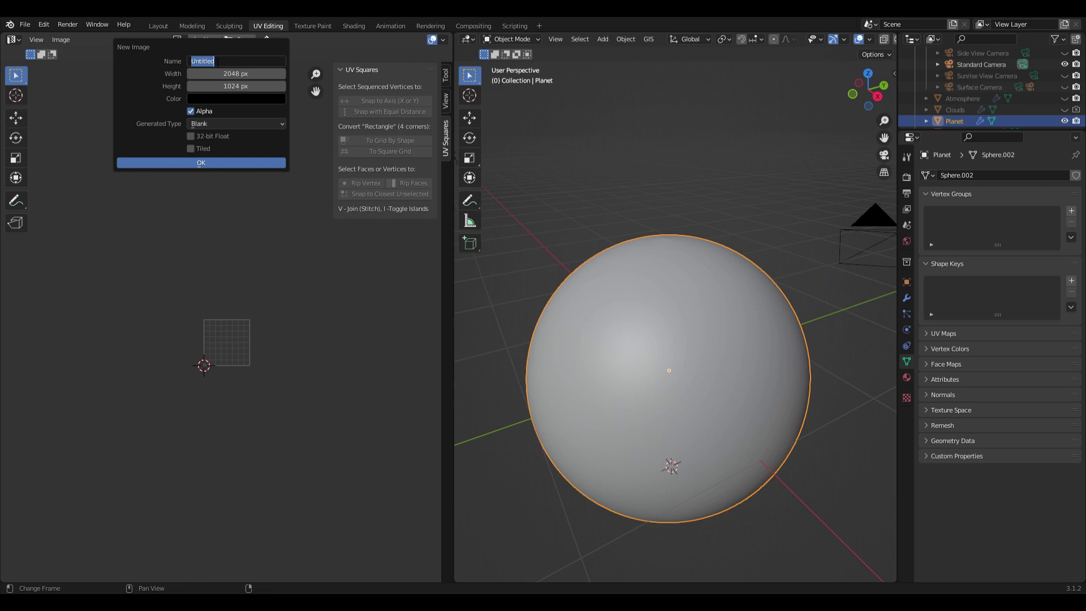
pyautogui.write('et_map')
pyautogui.press('BackSpace')
pyautogui.write('p')
pyautogui.click(202, 163)
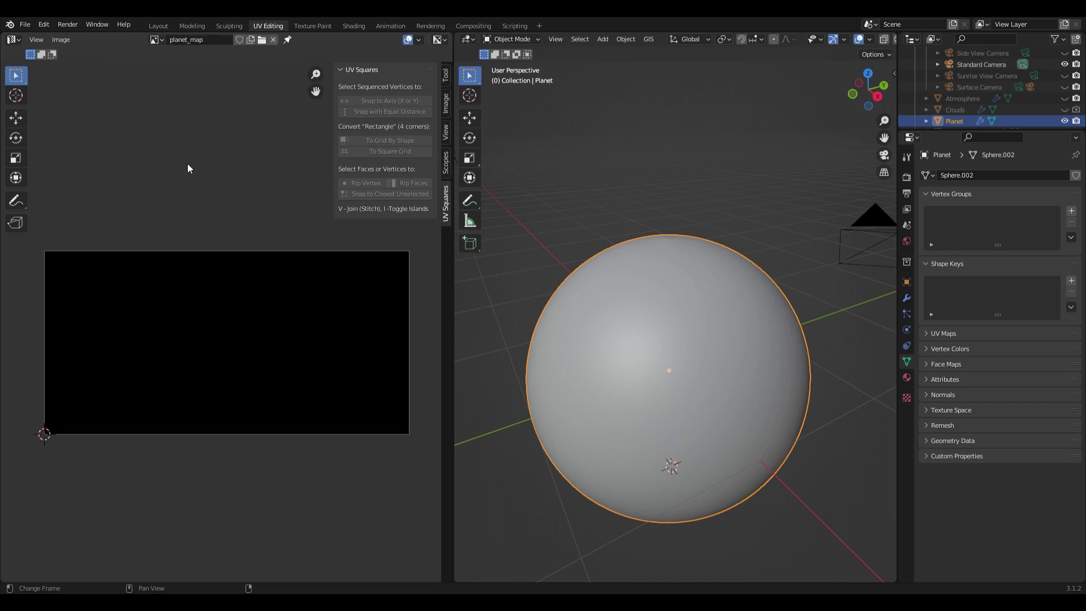
pyautogui.press('Tab')
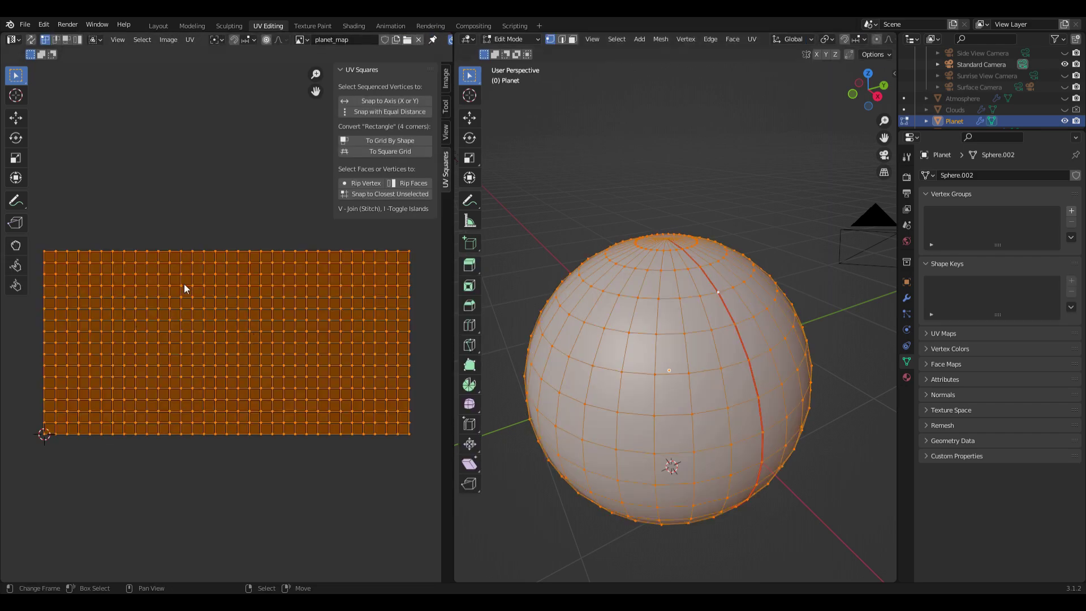
pyautogui.press('Tab')
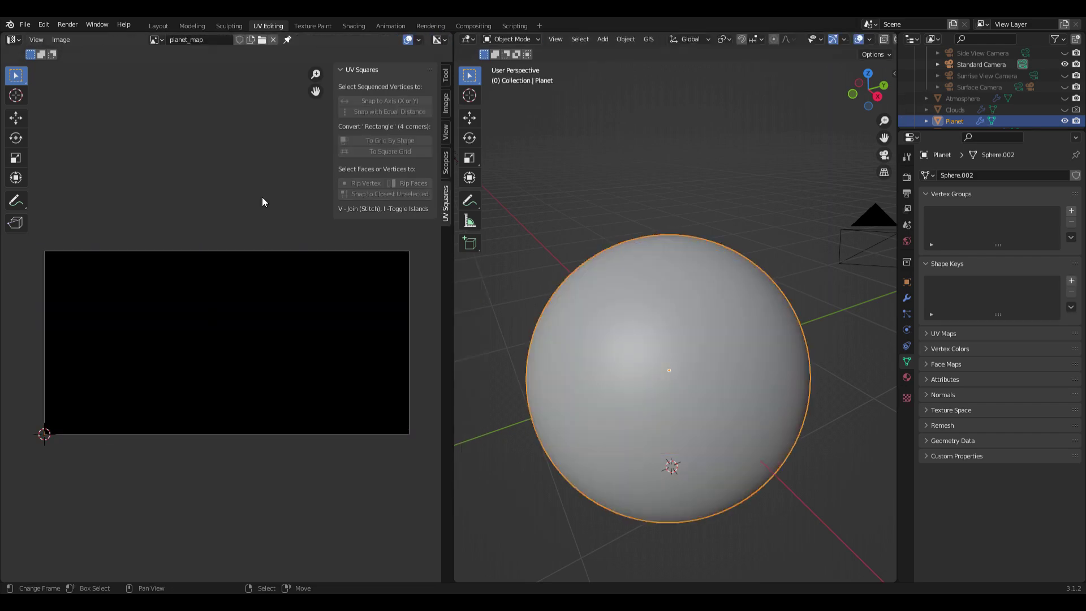
# Step: Add an Image Texture node in the Shading workspace beside the Ice Caps node and assign planet_map to it
pyautogui.click(354, 26)
pyautogui.hotkey('shift', 'a')
pyautogui.moveTo(551, 423)
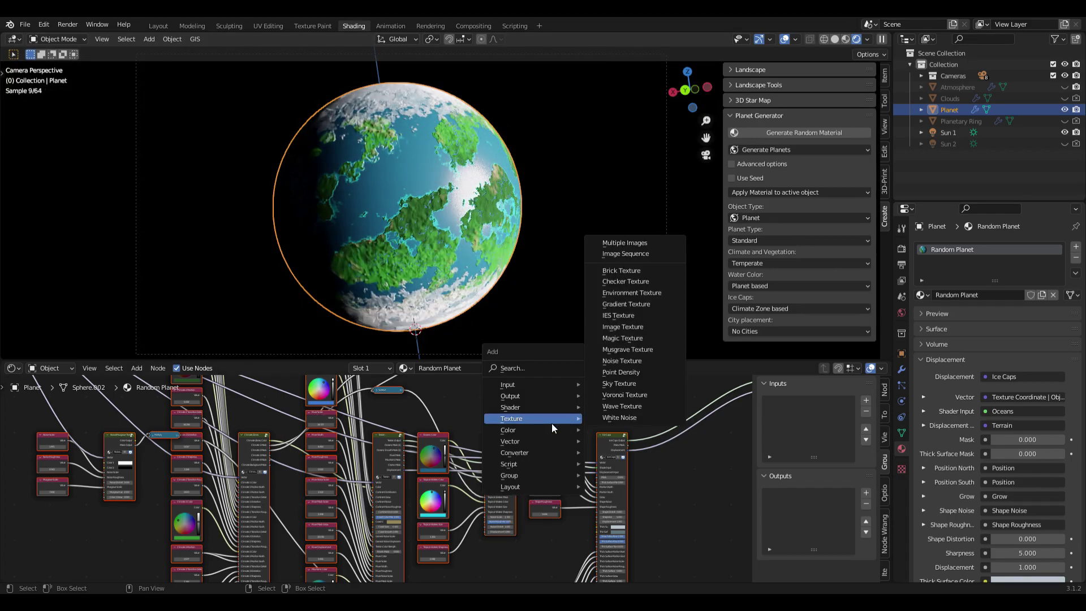
pyautogui.click(619, 327)
pyautogui.click(675, 468)
pyautogui.moveTo(674, 468); pyautogui.dragTo(528, 464, button='middle')
pyautogui.scroll(2, 527, 464)
pyautogui.click(606, 455)
pyautogui.click(641, 479)
pyautogui.moveTo(641, 480); pyautogui.dragTo(547, 507, button='middle')
# Step: Bake the Diffuse pass with only the Color contribution to planet_map and view the result in the UV Editing workspace
pyautogui.click(901, 248)
pyautogui.scroll(-12, 990, 479)
pyautogui.scroll(-10, 982, 478)
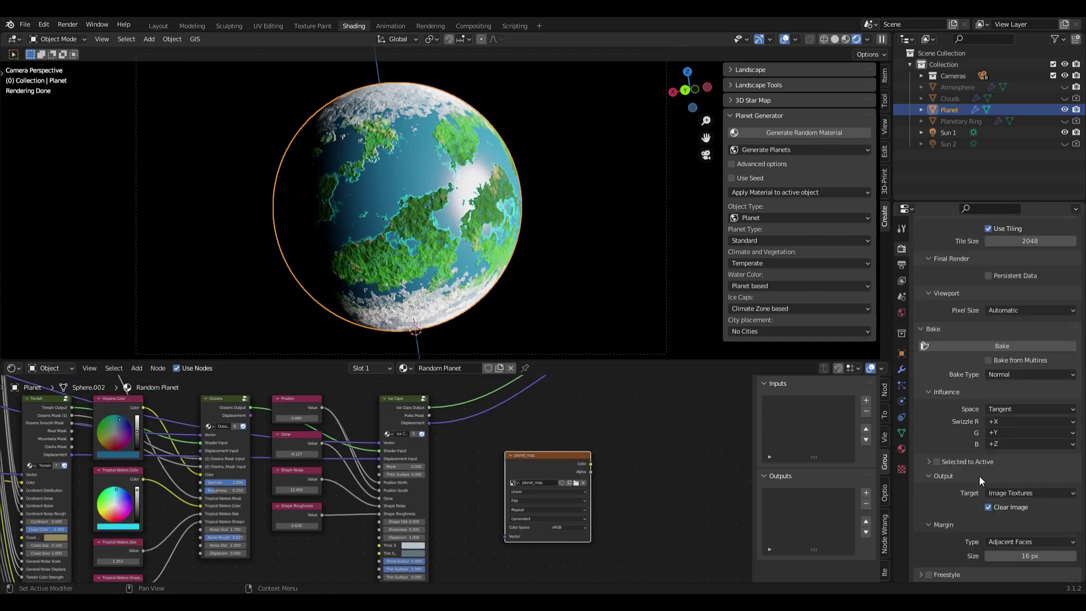
pyautogui.click(996, 374)
pyautogui.click(1003, 498)
pyautogui.click(989, 412)
pyautogui.click(989, 423)
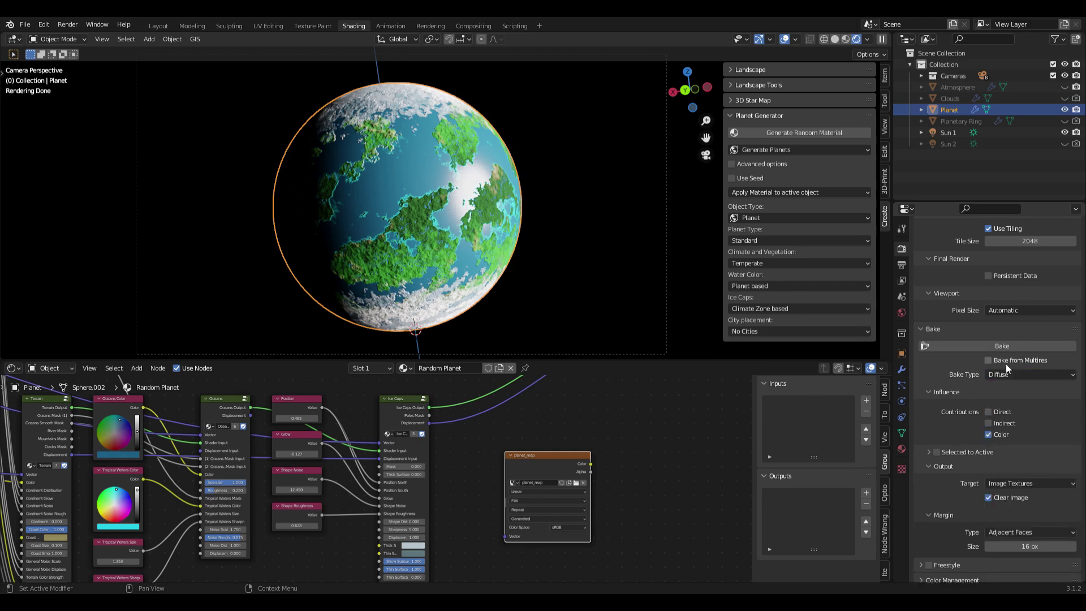
pyautogui.click(972, 345)
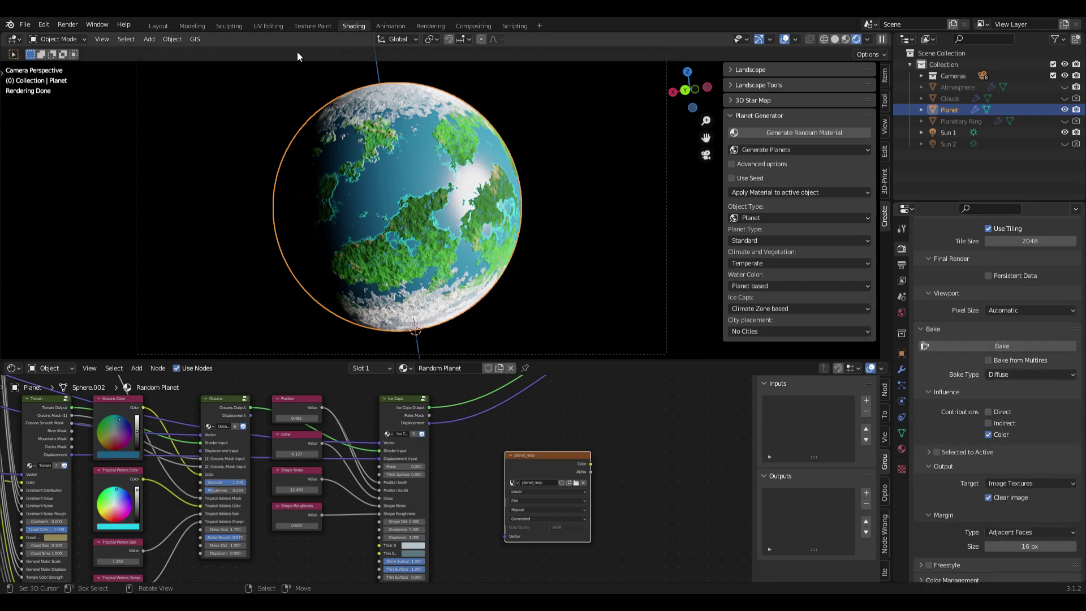
pyautogui.click(268, 26)
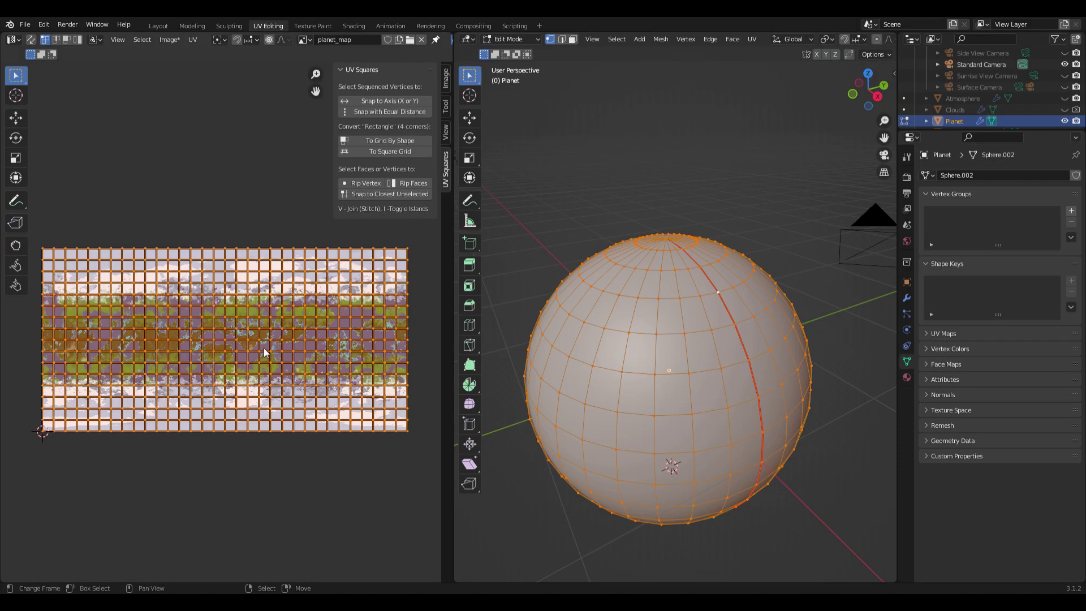
pyautogui.press('Tab')
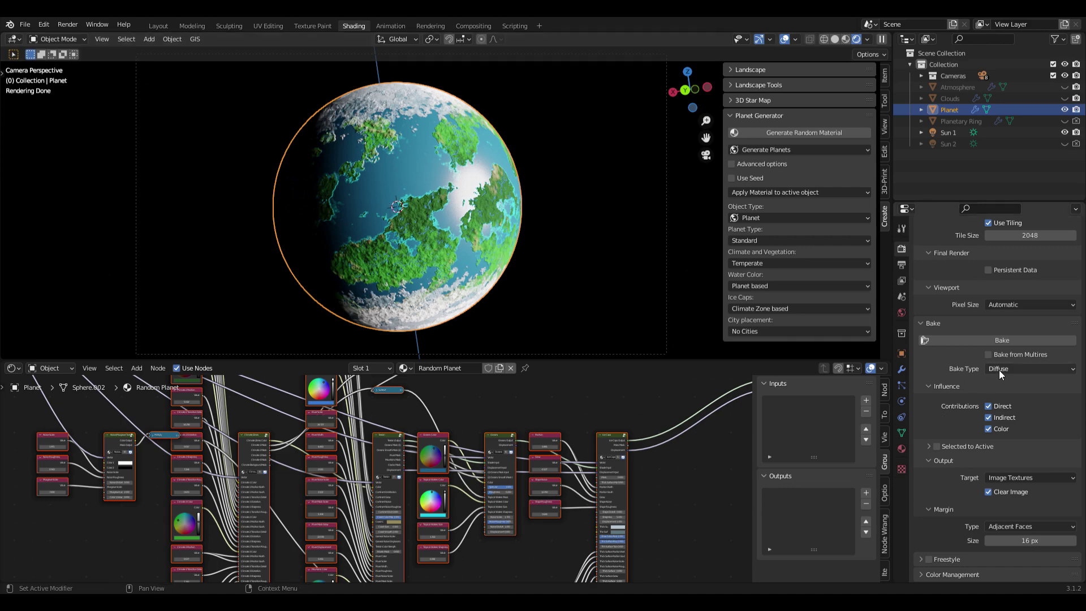
# Step: Preview the Terrain node's Oceans Mask (1) through the Material Output's Surface and reconnect the Ice Caps Output
pyautogui.click(1031, 370)
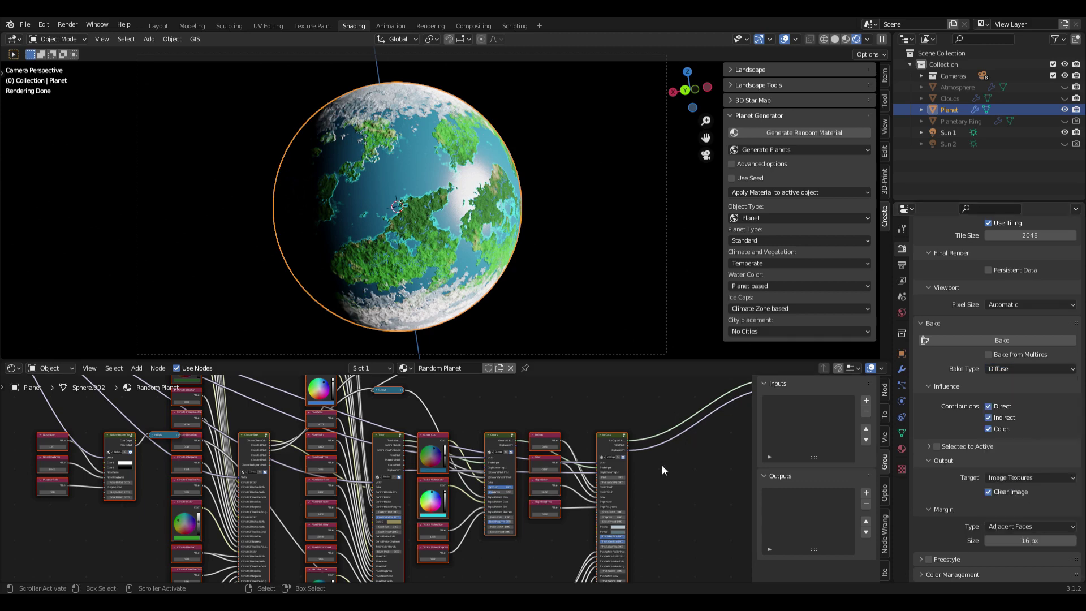
pyautogui.moveTo(654, 431); pyautogui.dragTo(480, 469, button='middle')
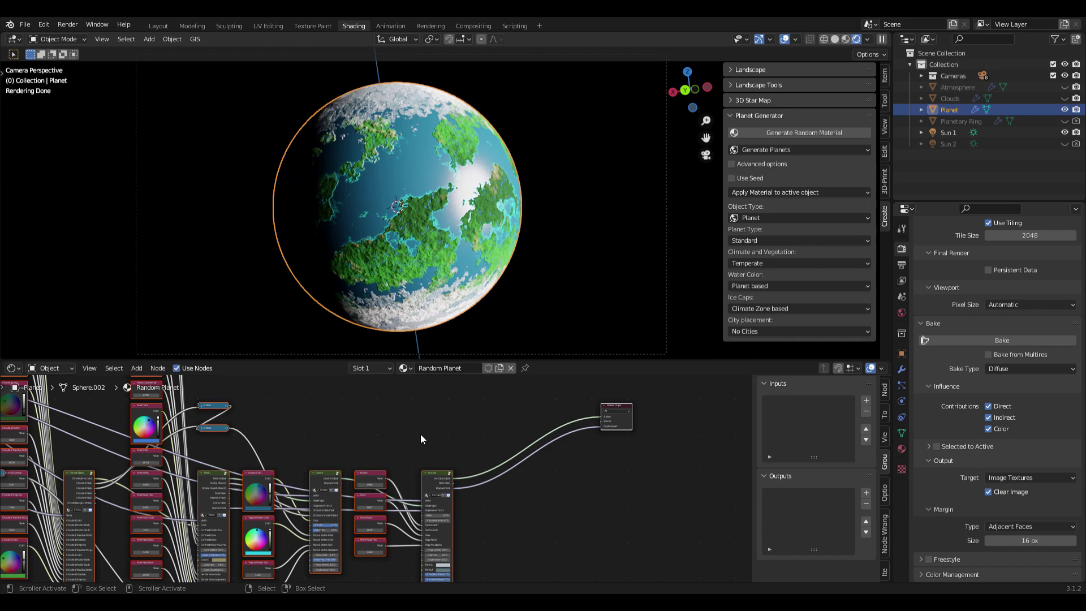
pyautogui.scroll(2, 248, 451)
pyautogui.moveTo(248, 451)
pyautogui.mouseDown(button='middle')
pyautogui.moveTo(323, 425)
pyautogui.moveTo(259, 434)
pyautogui.mouseUp(button='middle')
pyautogui.moveTo(93, 495); pyautogui.dragTo(646, 402)
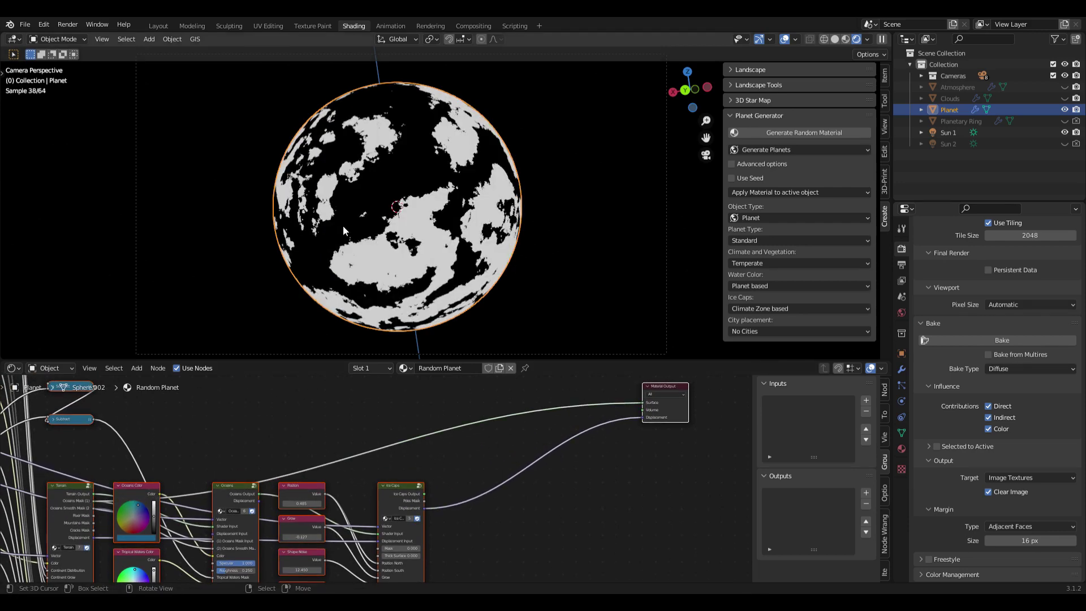
pyautogui.moveTo(423, 493); pyautogui.dragTo(646, 405)
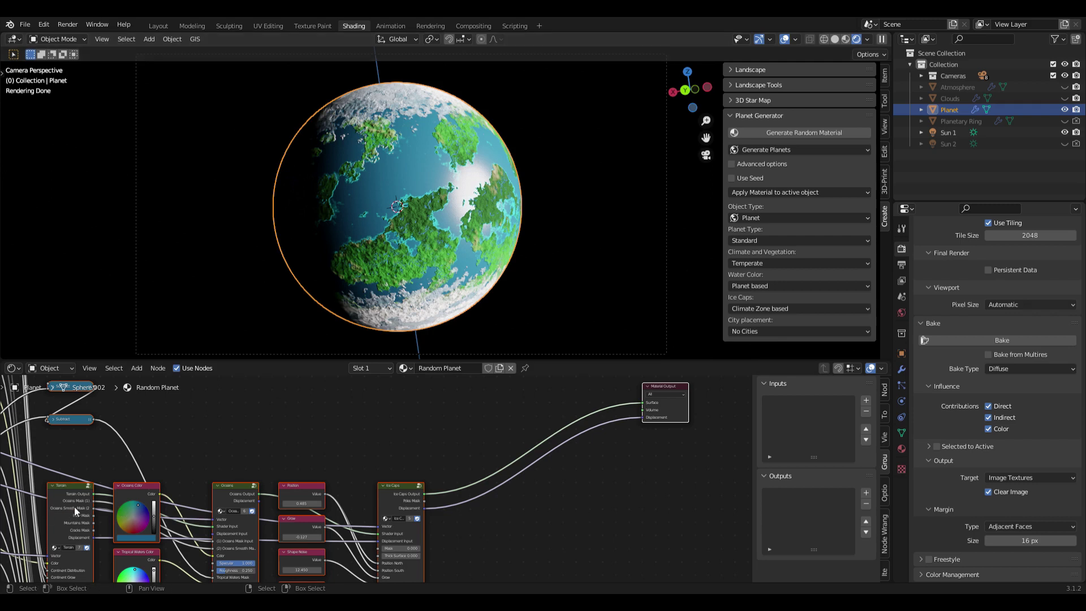
# Step: Add a Math node set to Subtract that takes Oceans Mask (1) from 1.000, and connect its result to Surface
pyautogui.hotkey('shift', 'a')
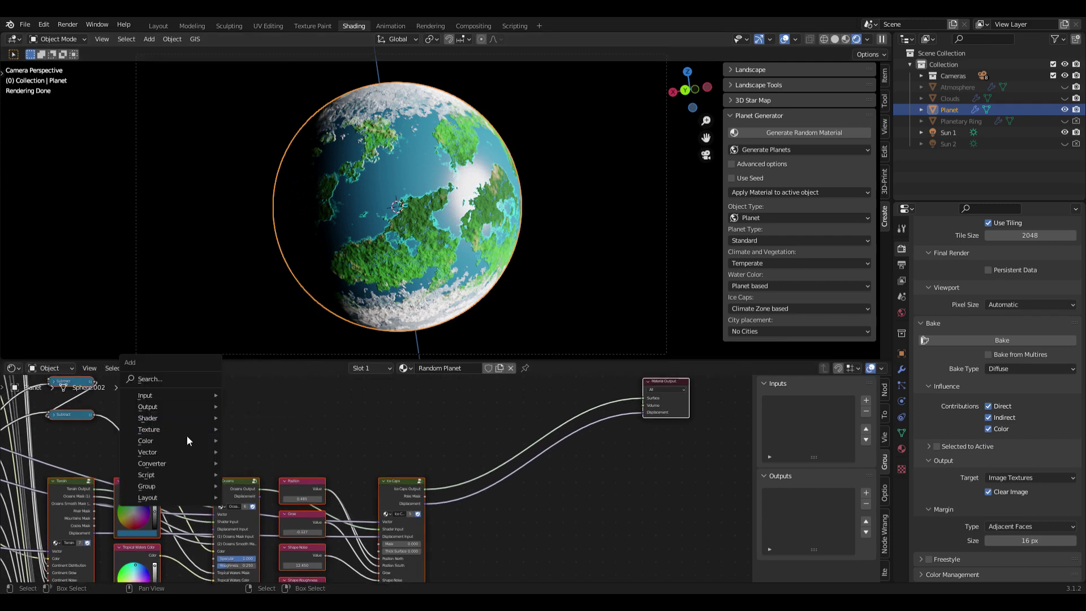
pyautogui.moveTo(158, 463)
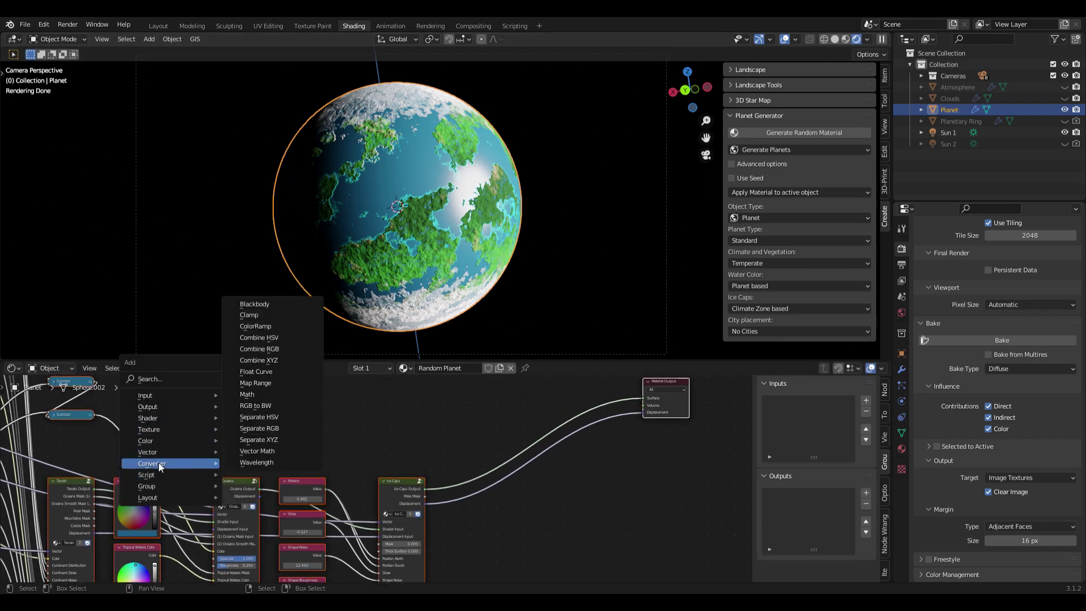
pyautogui.click(265, 393)
pyautogui.click(335, 423)
pyautogui.click(334, 420)
pyautogui.click(349, 454)
pyautogui.moveTo(339, 436)
pyautogui.mouseDown()
pyautogui.moveTo(384, 436)
pyautogui.moveTo(341, 437)
pyautogui.mouseUp()
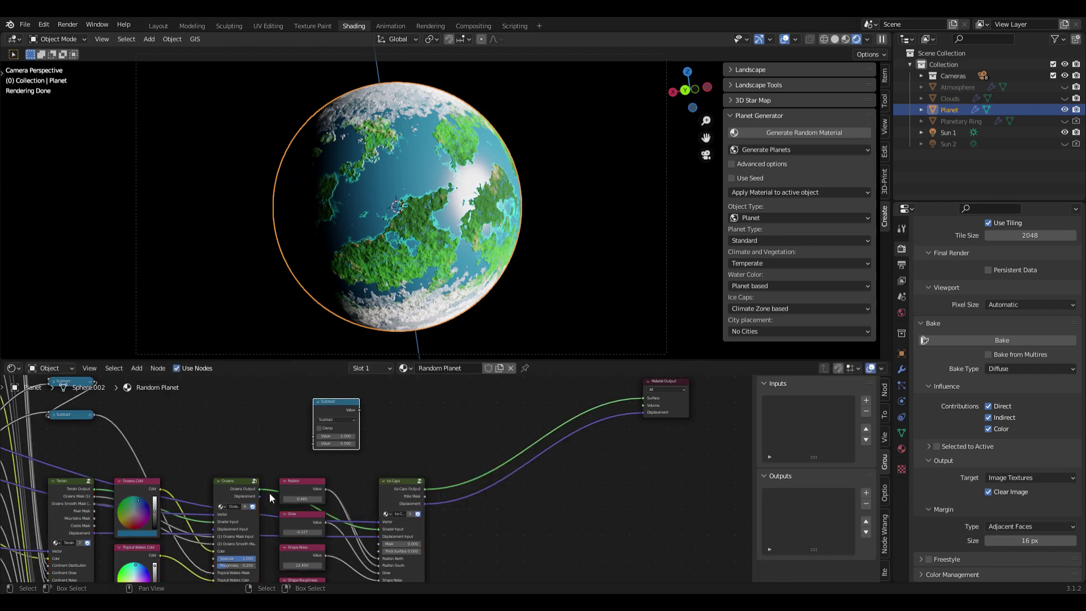
pyautogui.moveTo(95, 496); pyautogui.dragTo(313, 443)
pyautogui.moveTo(358, 408); pyautogui.dragTo(643, 398)
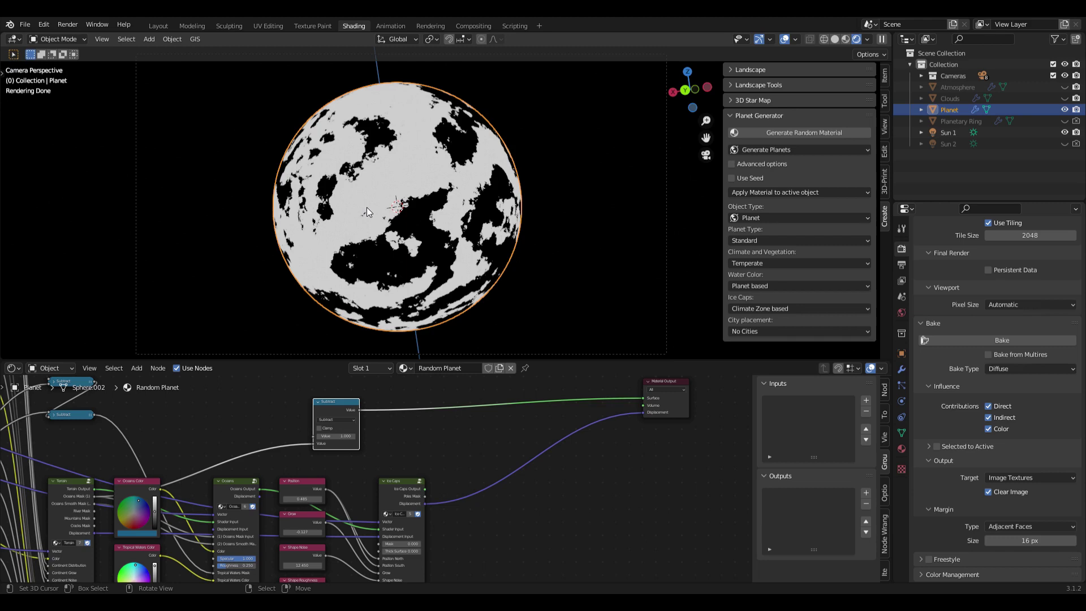
# Step: Preview the Ice Caps node's Poles Mask, invert it through a duplicate of the Subtract node and connect that to Surface
pyautogui.moveTo(398, 489); pyautogui.dragTo(643, 398)
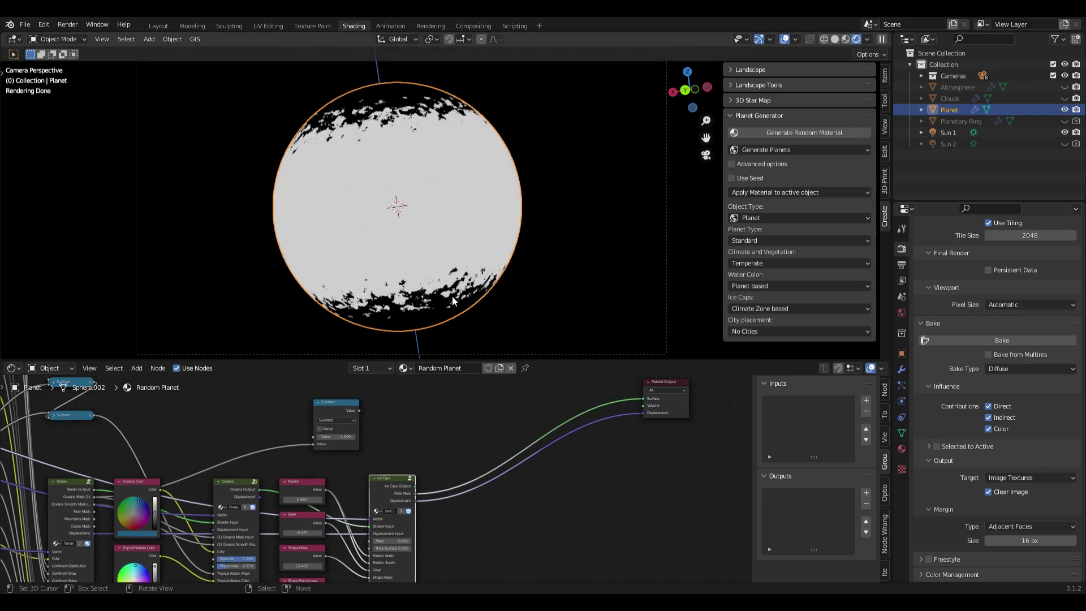
pyautogui.moveTo(339, 411); pyautogui.dragTo(345, 409)
pyautogui.hotkey('shift', 'd')
pyautogui.click(463, 416)
pyautogui.moveTo(417, 493); pyautogui.dragTo(438, 451)
pyautogui.moveTo(484, 416); pyautogui.dragTo(645, 400)
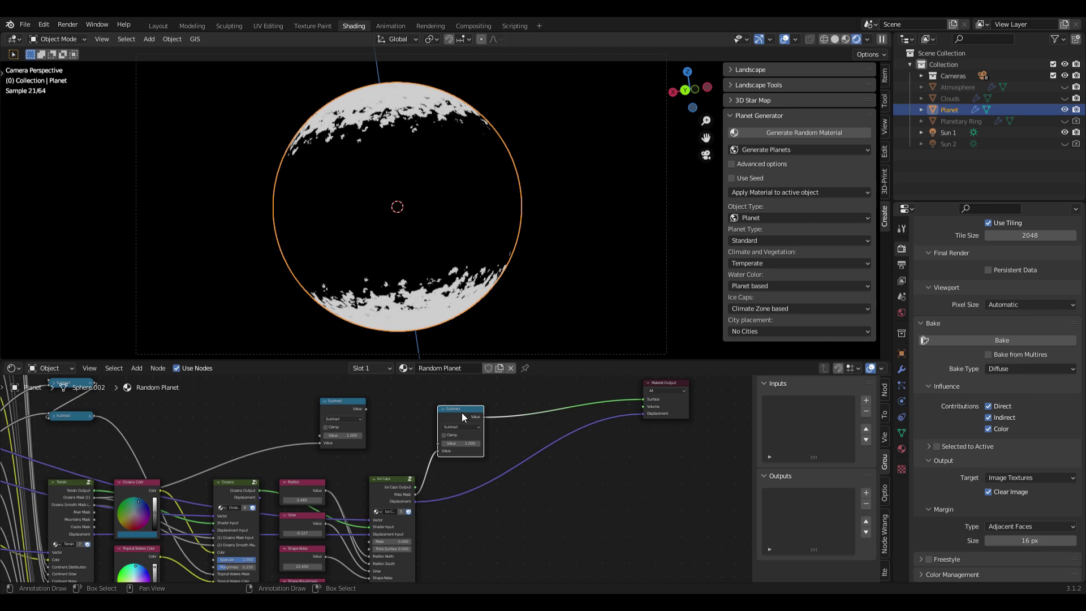
pyautogui.moveTo(461, 412); pyautogui.dragTo(467, 418)
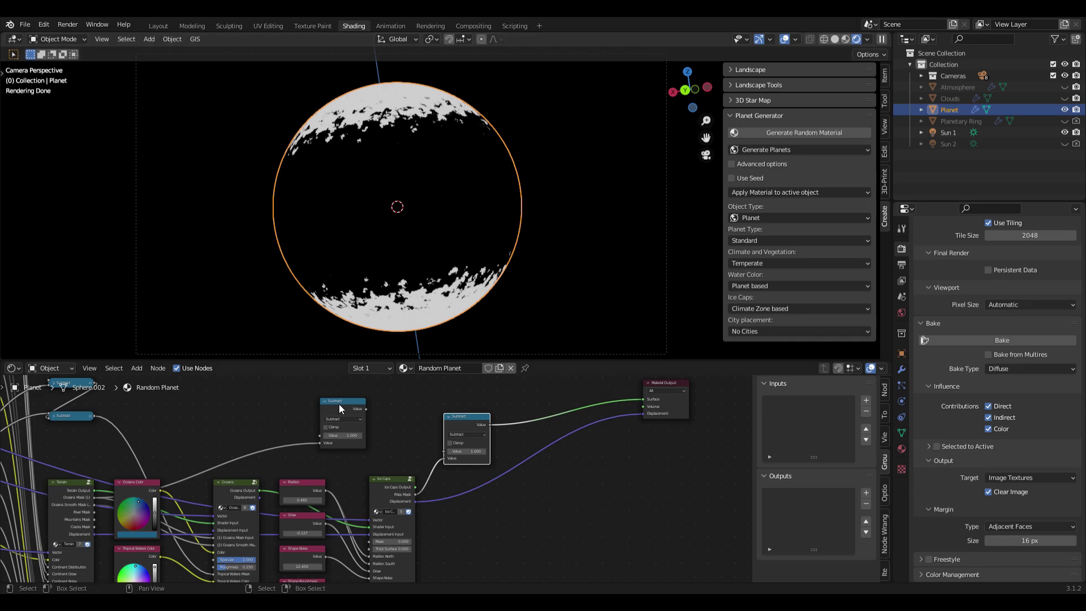
# Step: Duplicate the ocean mask's Subtract node, place the copy before the Material Output and set its operation to Add
pyautogui.moveTo(339, 404); pyautogui.dragTo(367, 403)
pyautogui.hotkey('shift', 'd')
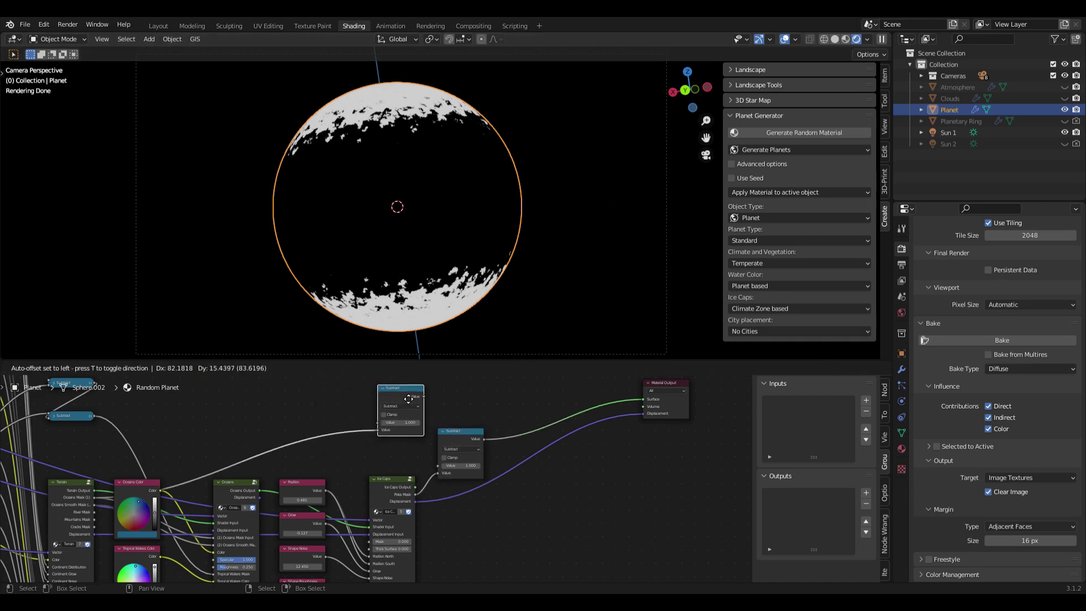
pyautogui.click(507, 387)
pyautogui.moveTo(500, 424); pyautogui.dragTo(466, 465, button='middle')
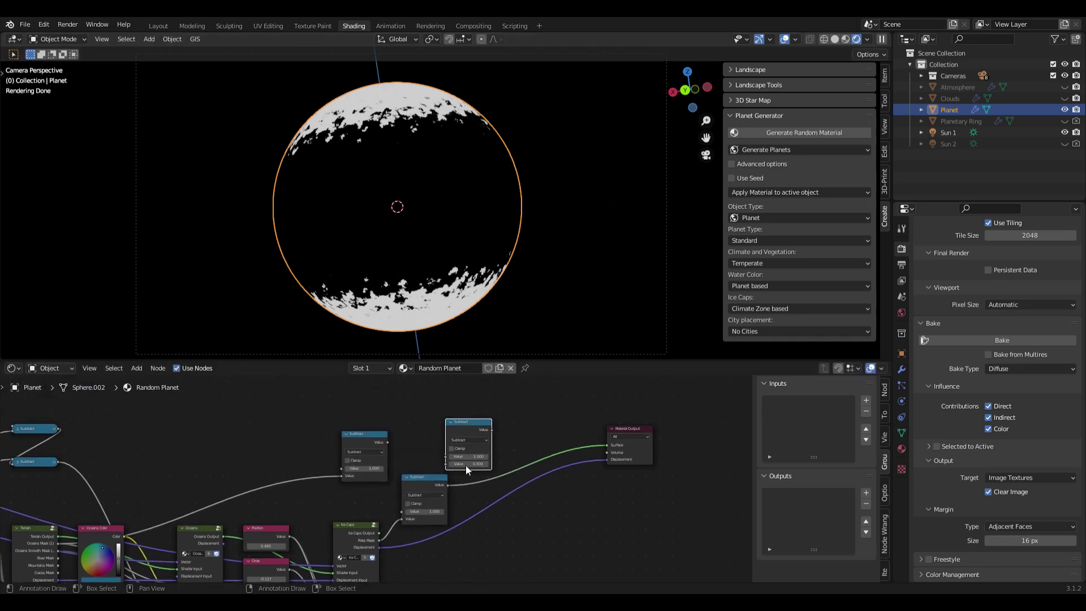
pyautogui.click(475, 441)
pyautogui.click(464, 457)
pyautogui.moveTo(421, 476); pyautogui.dragTo(407, 486)
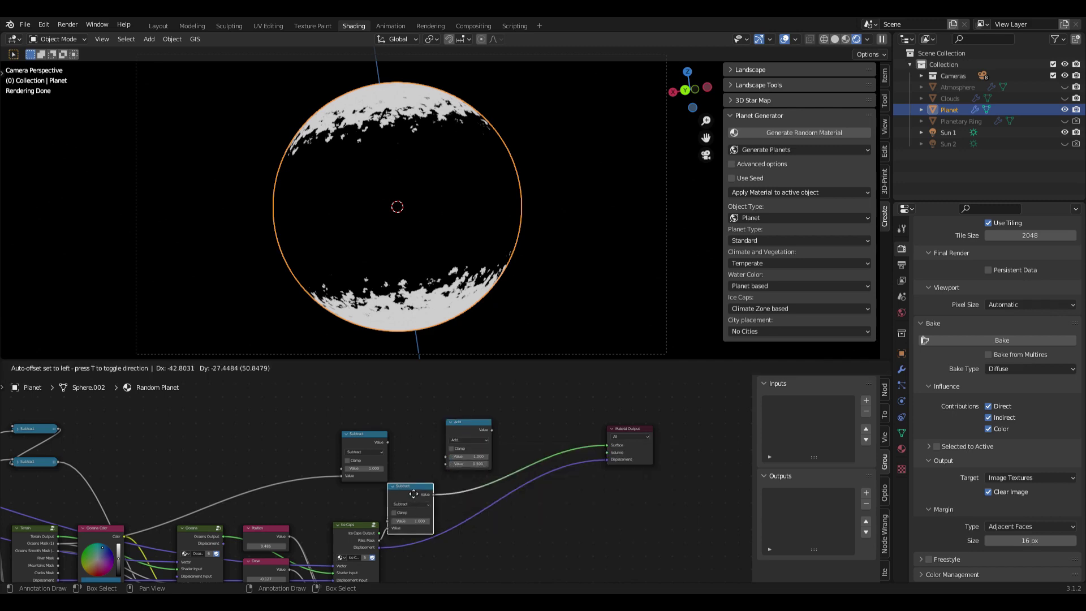
# Step: Connect both Subtract results to the Add node, link its output to Surface and enable Clamp
pyautogui.moveTo(387, 442); pyautogui.dragTo(450, 457)
pyautogui.moveTo(433, 495); pyautogui.dragTo(446, 464)
pyautogui.moveTo(608, 446); pyautogui.dragTo(511, 492)
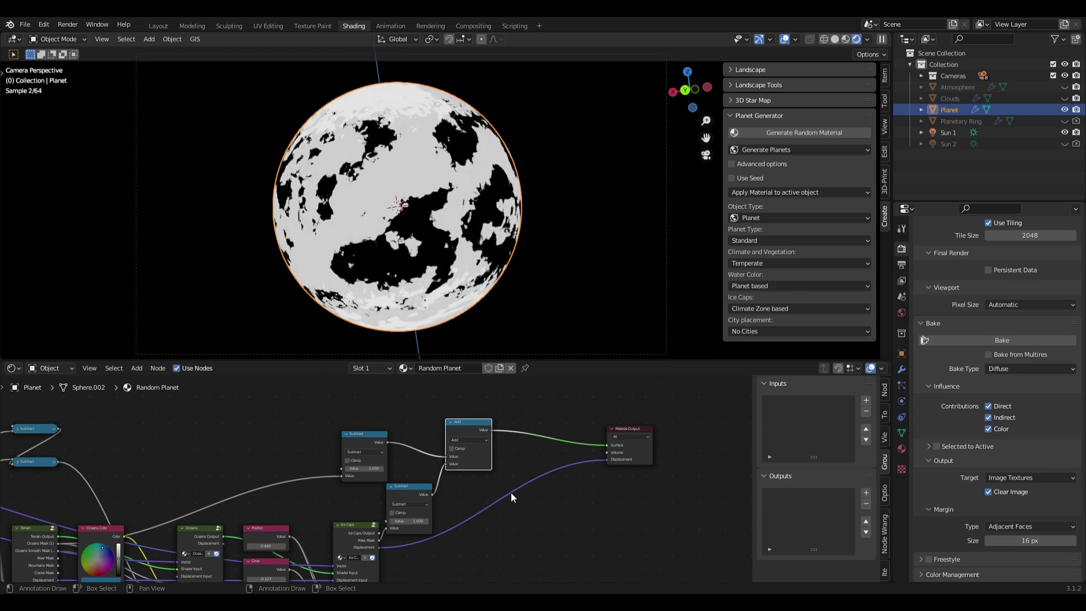
pyautogui.click(457, 450)
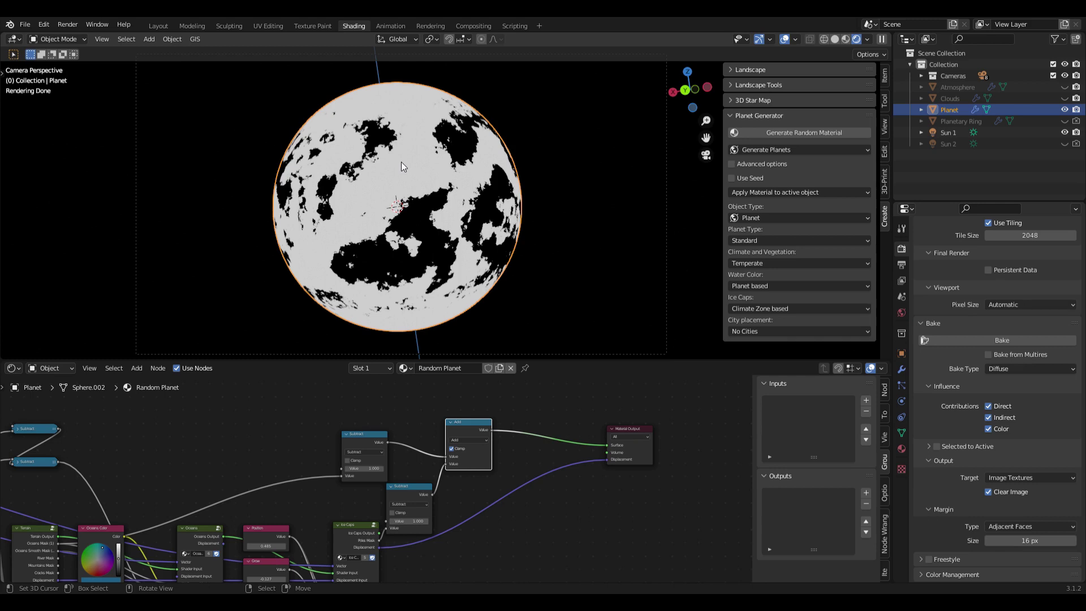
# Step: Try inserting an extra Add node between the ocean mask's Subtract node and the clamped Add node
pyautogui.hotkey('shift', 'd')
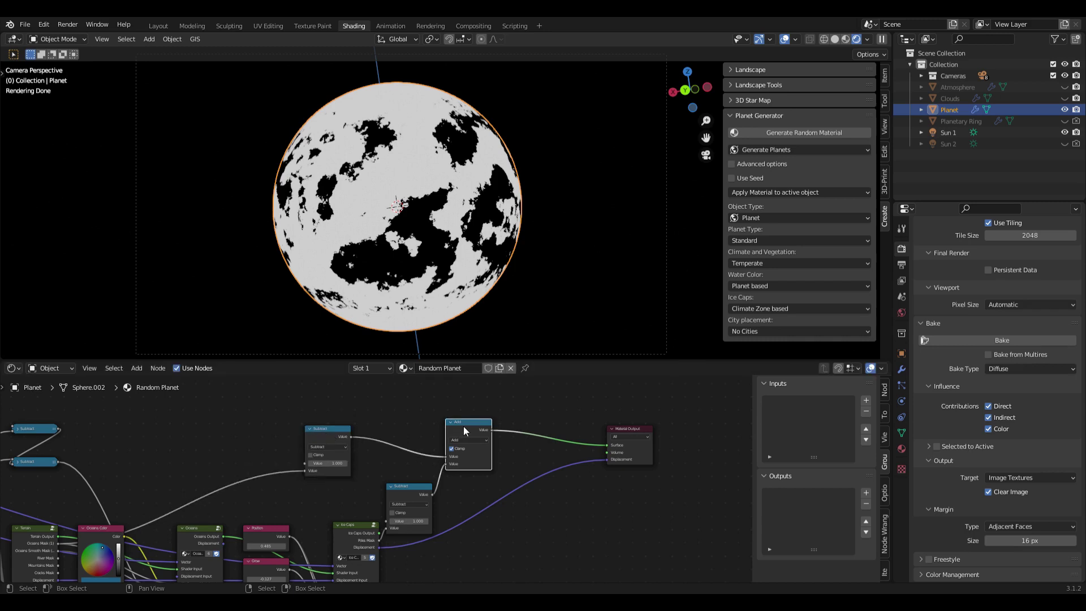
pyautogui.click(368, 423)
pyautogui.click(374, 441)
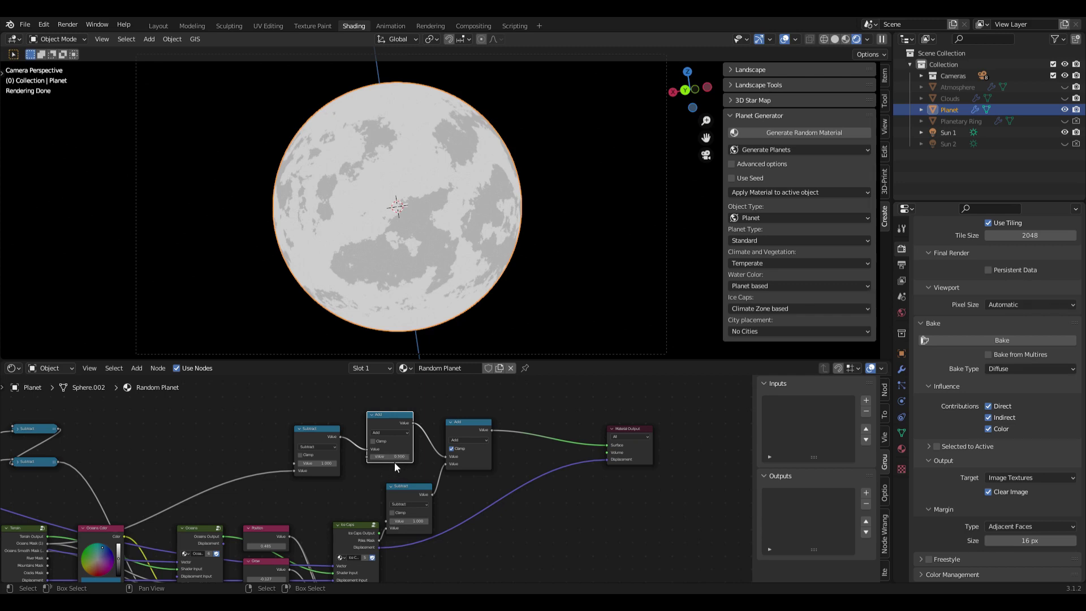
pyautogui.moveTo(391, 416); pyautogui.dragTo(365, 449)
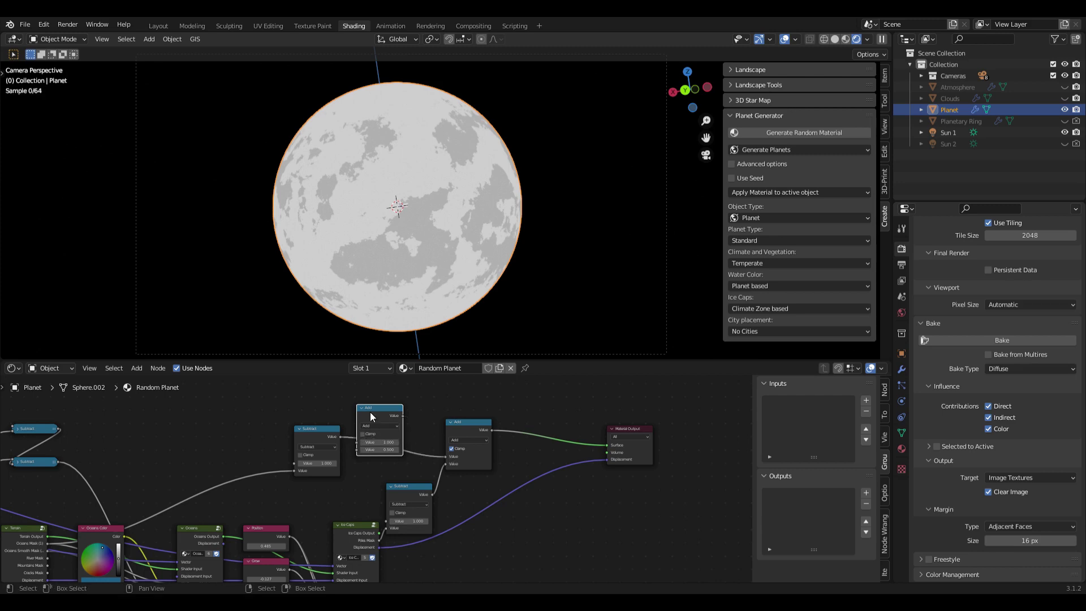
pyautogui.hotkey('ctrl', 'x')
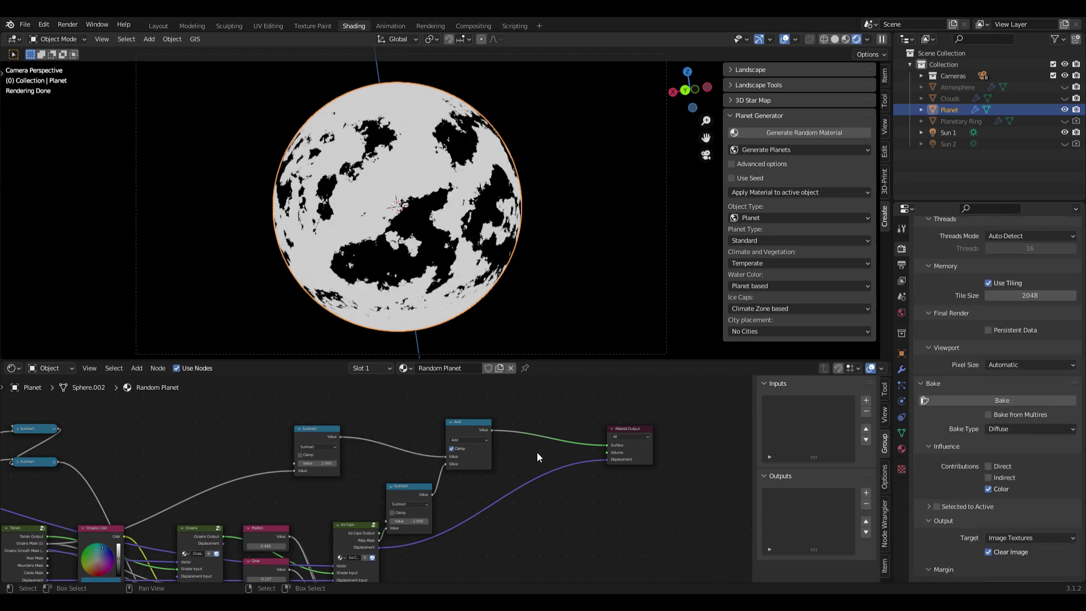
# Step: Set the bake type to Emit and create an image named planet_specular in the UV Editing workspace, doubling its 1024 px width
pyautogui.click(1013, 428)
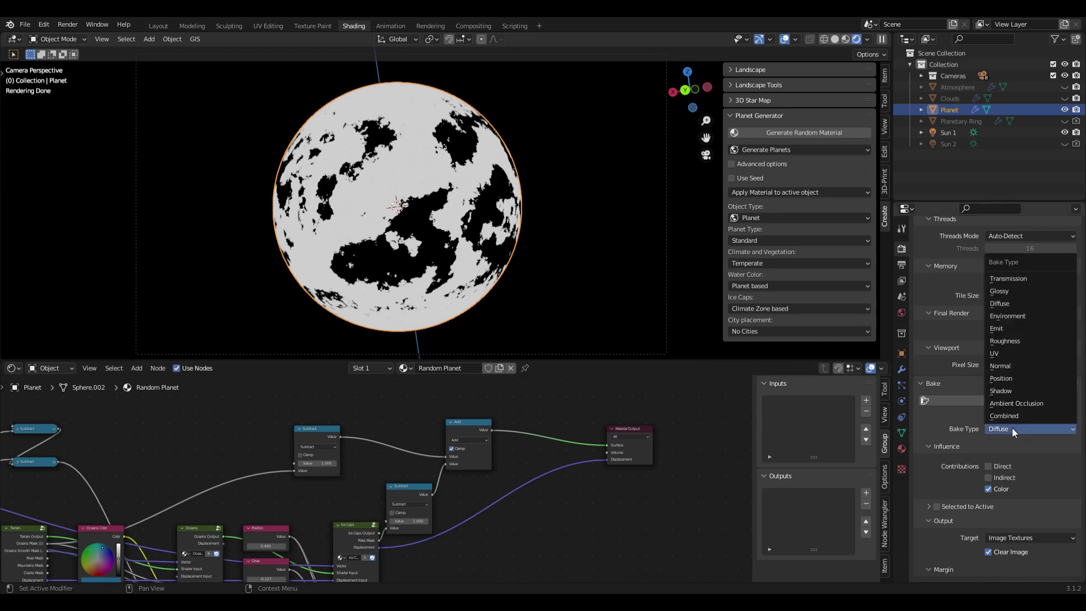
pyautogui.click(1016, 328)
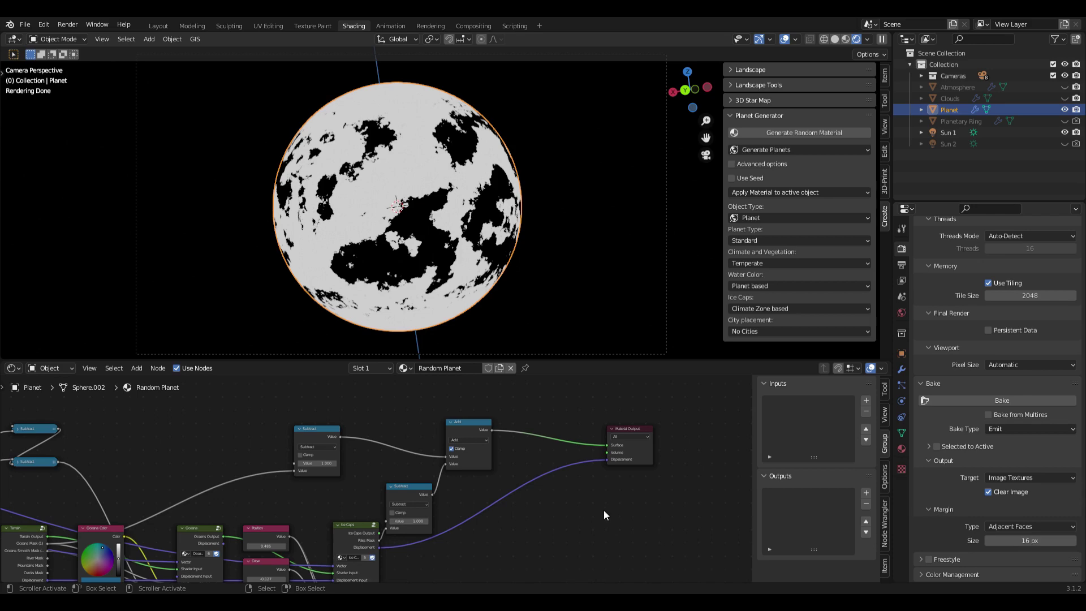
pyautogui.click(273, 26)
pyautogui.scroll(4, 298, 118)
pyautogui.click(333, 40)
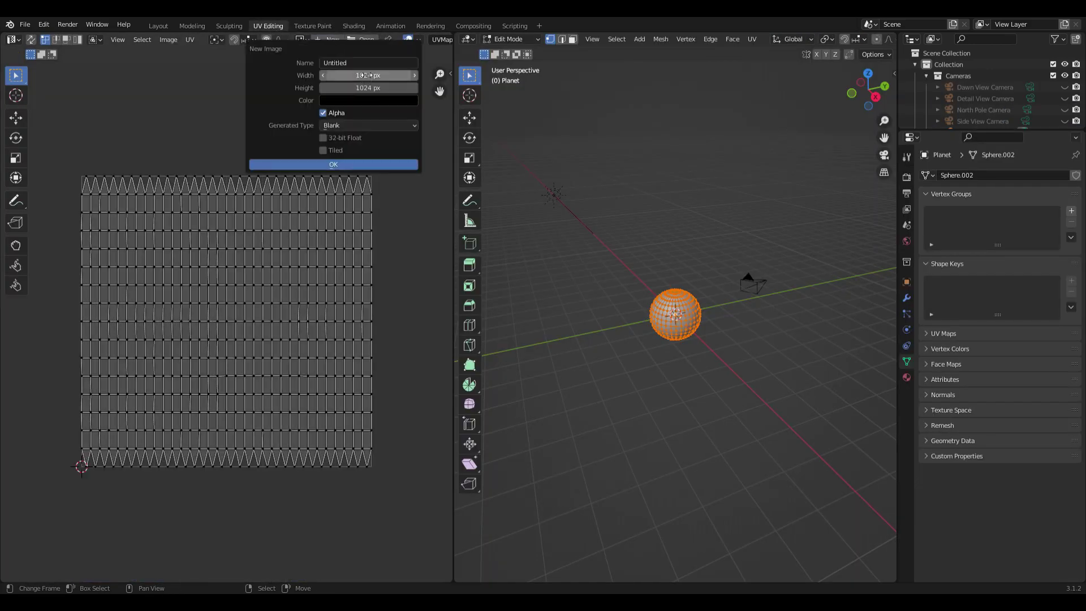
pyautogui.write('p')
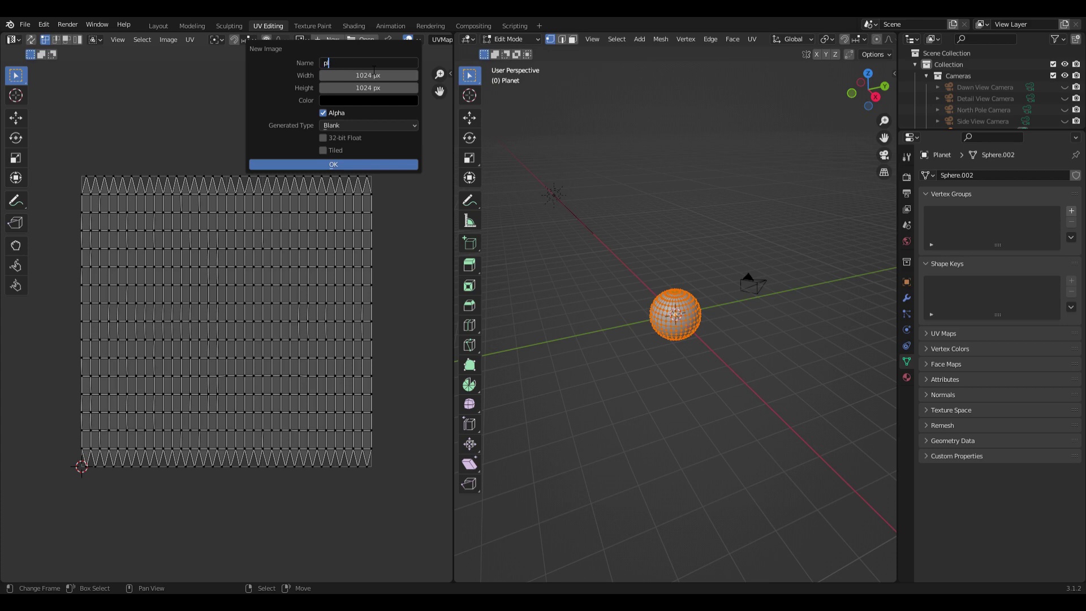
pyautogui.write('lanet_specular')
pyautogui.click(368, 76)
pyautogui.write('*2')
pyautogui.press('Return')
pyautogui.click(311, 162)
# Step: Add an Image Texture node to the planet's material in the Shading workspace and assign the planet_specular image to it
pyautogui.click(354, 25)
pyautogui.hotkey('shift', 'a')
pyautogui.moveTo(357, 405)
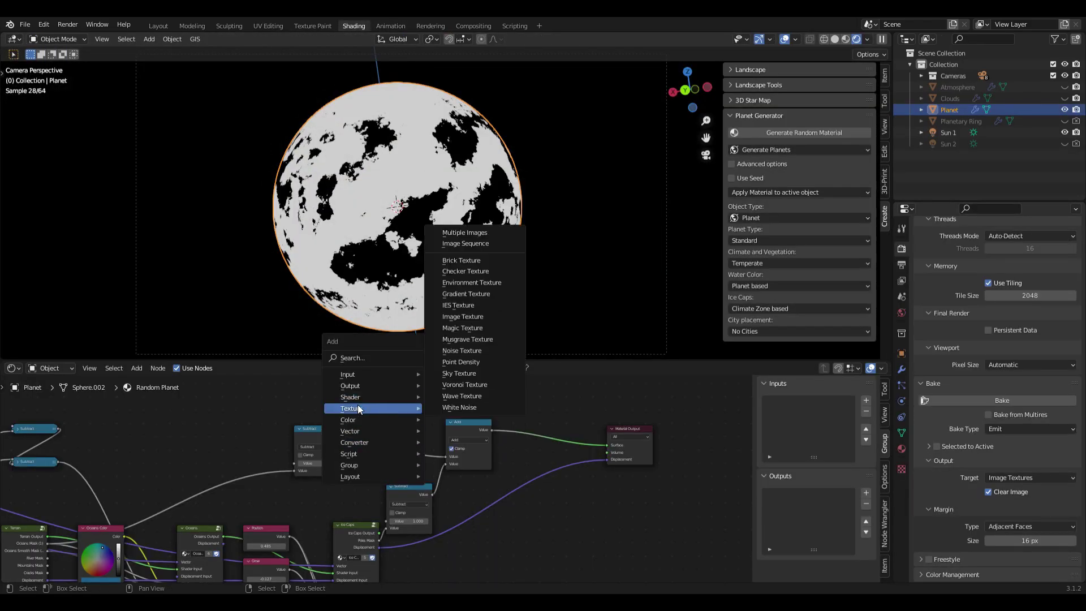
pyautogui.click(462, 316)
pyautogui.click(552, 527)
pyautogui.click(551, 533)
pyautogui.click(582, 470)
pyautogui.moveTo(616, 509); pyautogui.dragTo(612, 501)
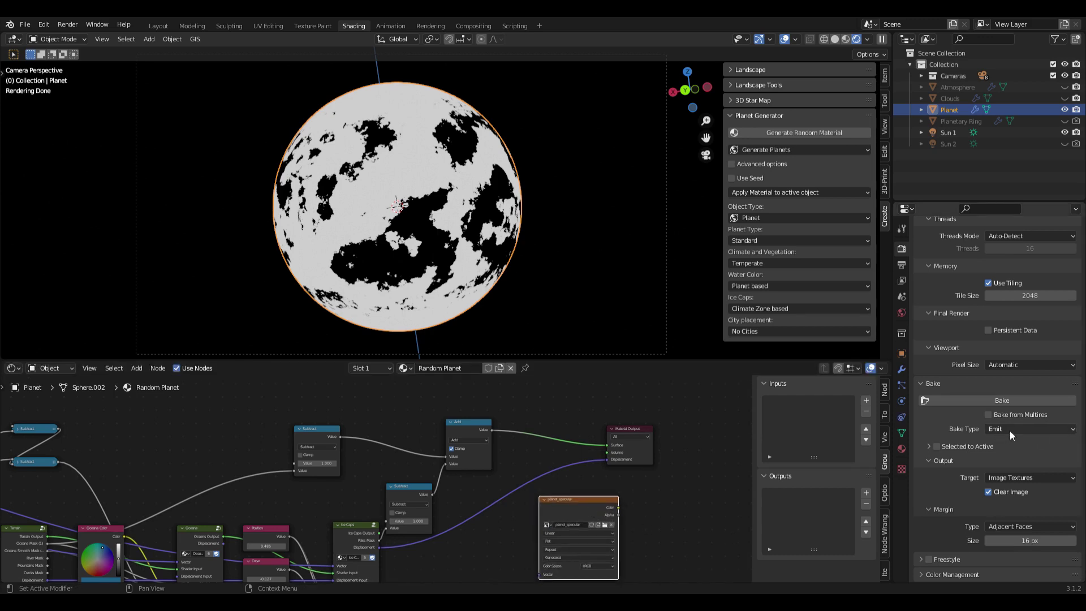
# Step: Bake the Emit pass into planet_specular and view the result in the UV Editing workspace
pyautogui.click(976, 400)
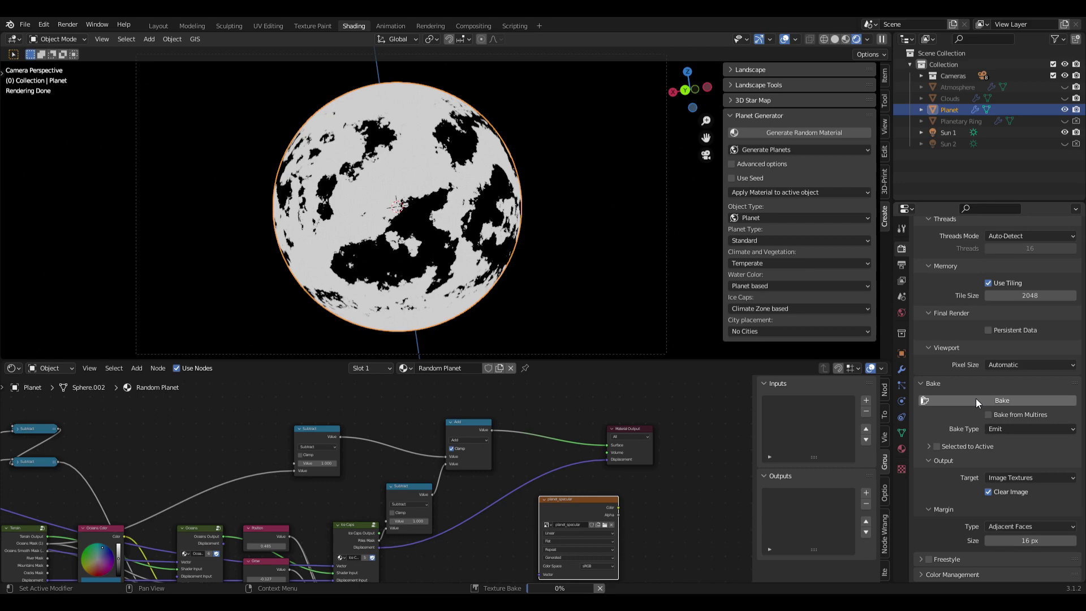
pyautogui.click(258, 25)
pyautogui.scroll(-1, 182, 326)
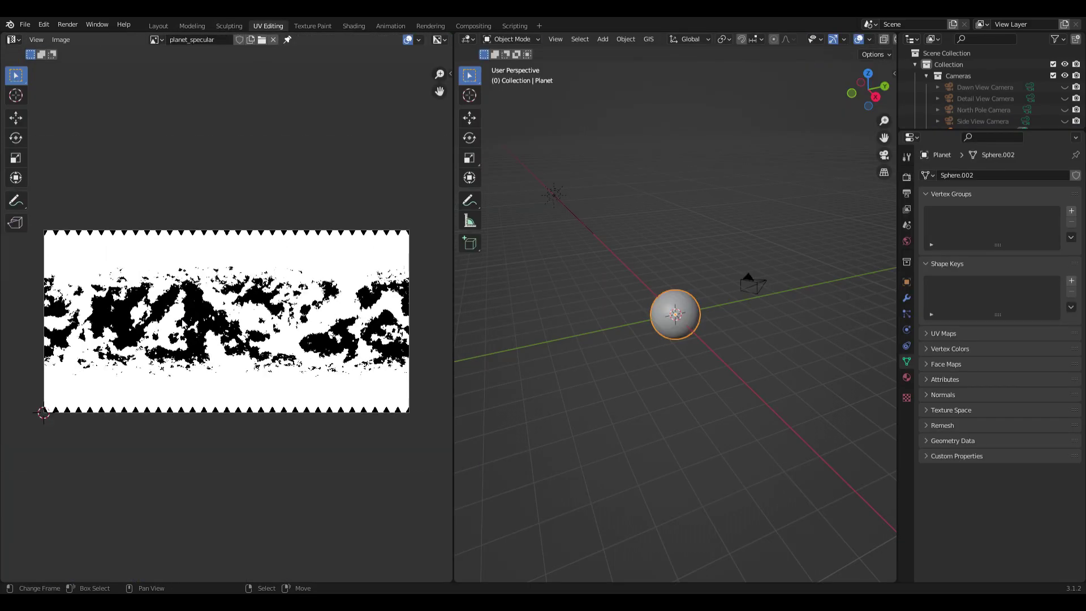
# Step: Review the available bake types in the Shading workspace and examine the planet's surface and node tree up close
pyautogui.click(354, 26)
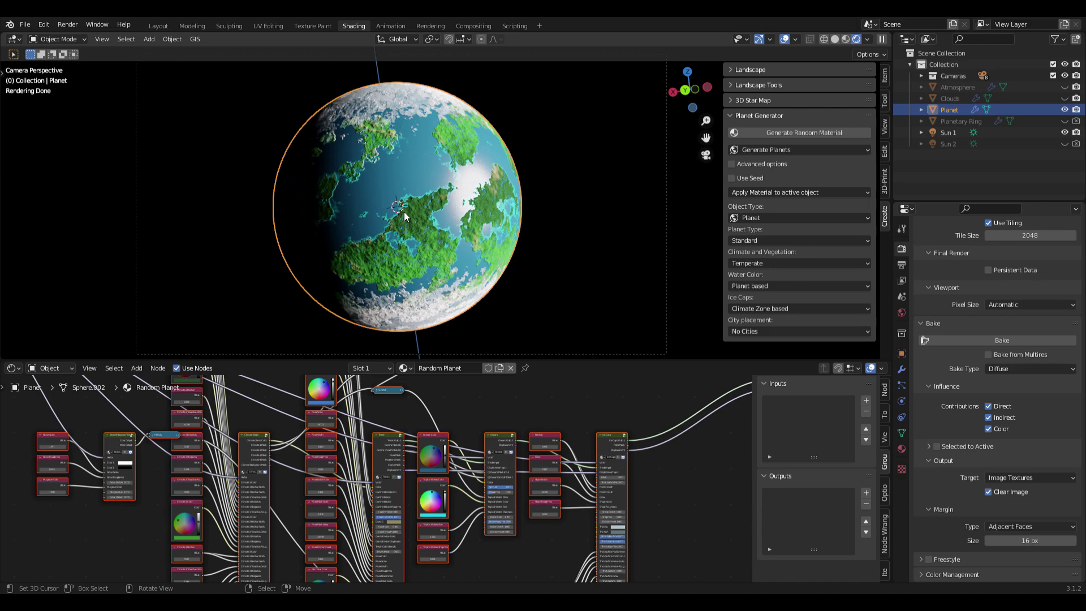
pyautogui.click(998, 368)
pyautogui.click(1025, 471)
pyautogui.click(1014, 369)
pyautogui.press('Tab')
pyautogui.moveTo(487, 260)
pyautogui.mouseDown(button='middle')
pyautogui.moveTo(521, 262)
pyautogui.moveTo(485, 255)
pyautogui.mouseUp(button='middle')
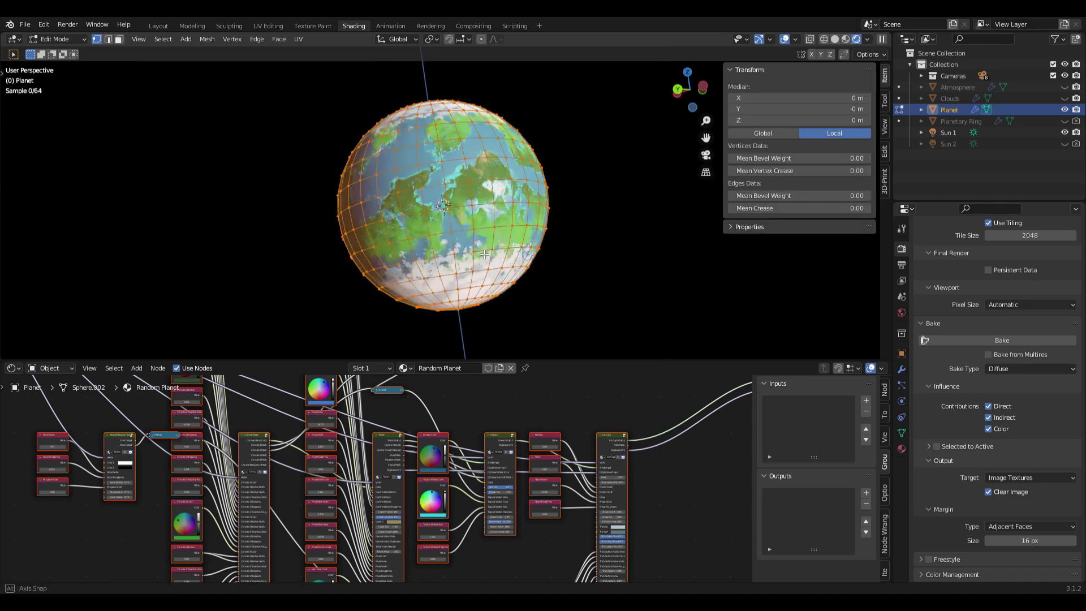
pyautogui.press('Tab')
pyautogui.scroll(4, 464, 195)
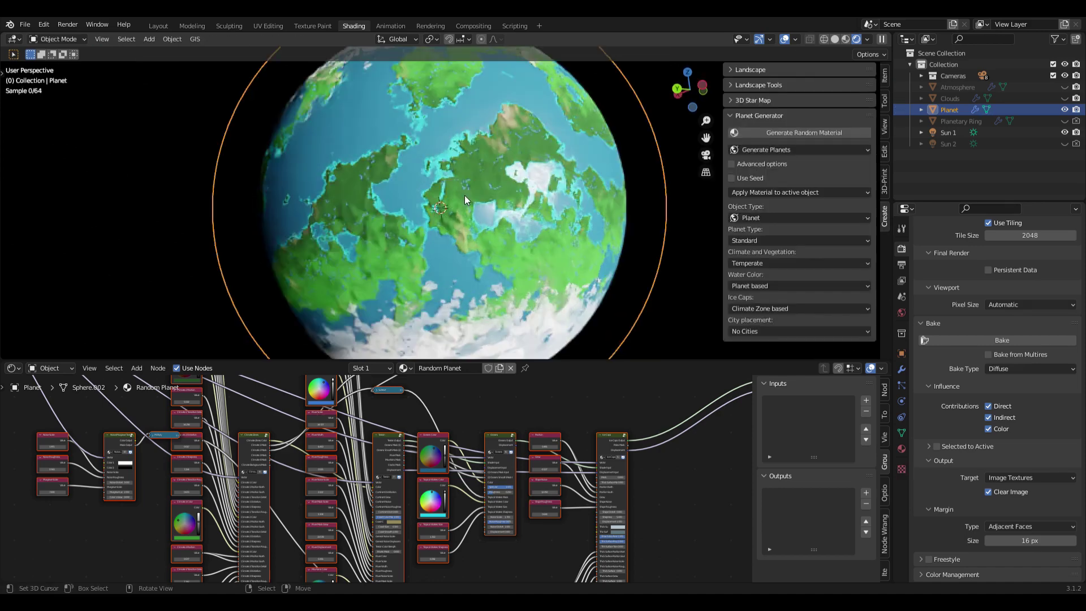
pyautogui.moveTo(738, 389); pyautogui.dragTo(505, 434, button='middle')
pyautogui.scroll(2, 502, 480)
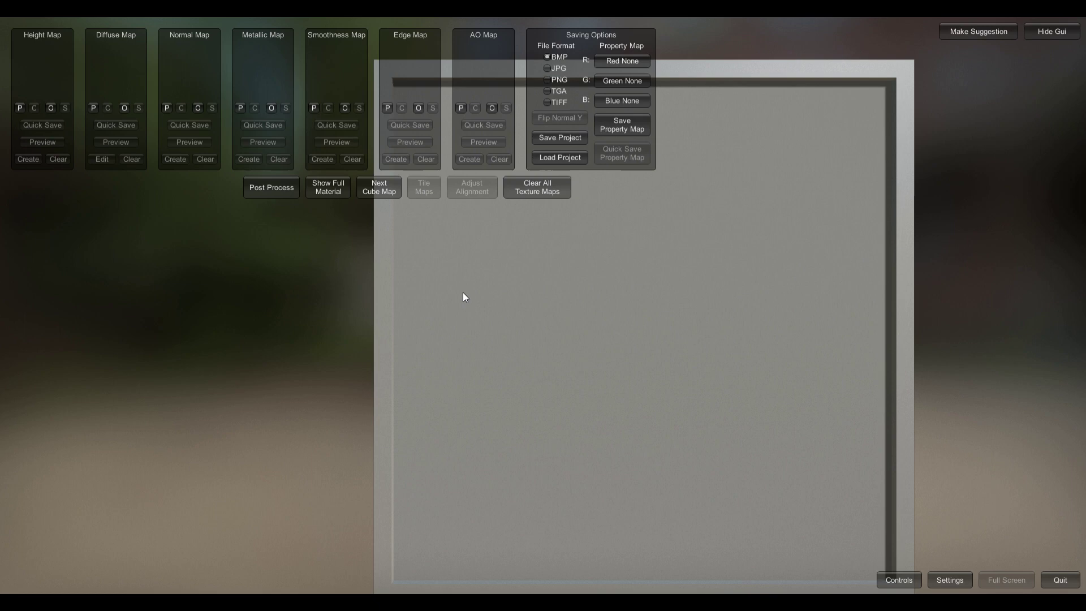
# Step: Switch to Materialize and load planet_normal.png from the Planet Maps folder as the normal map
pyautogui.click(198, 108)
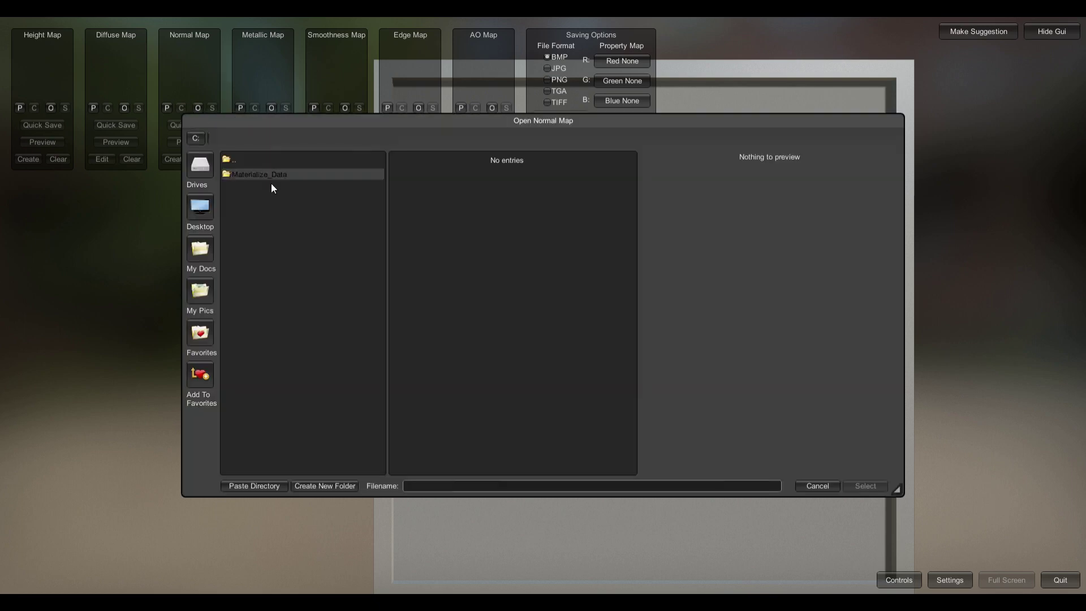
pyautogui.doubleClick(265, 173)
pyautogui.click(488, 265)
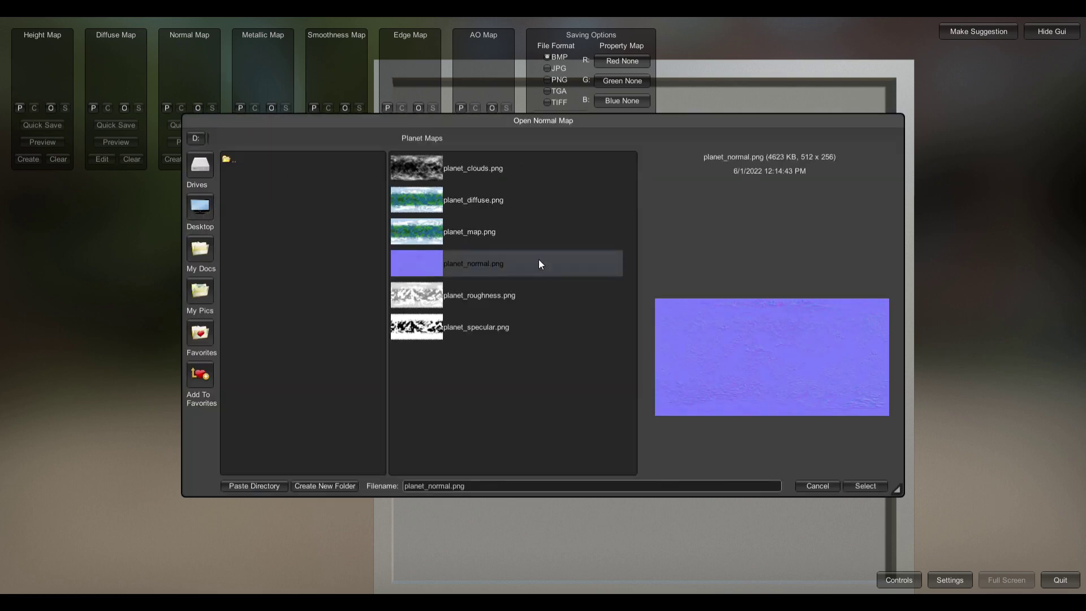
pyautogui.click(864, 485)
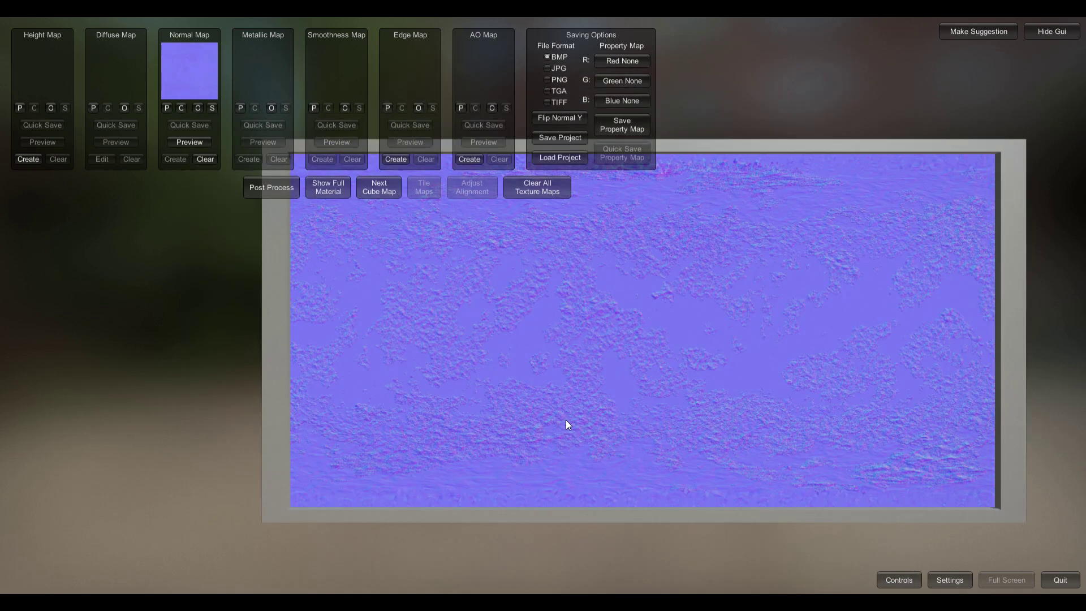
# Step: Create a height map from the normal map with a Final Contrast of about 2.46 and set it as the height map
pyautogui.click(31, 159)
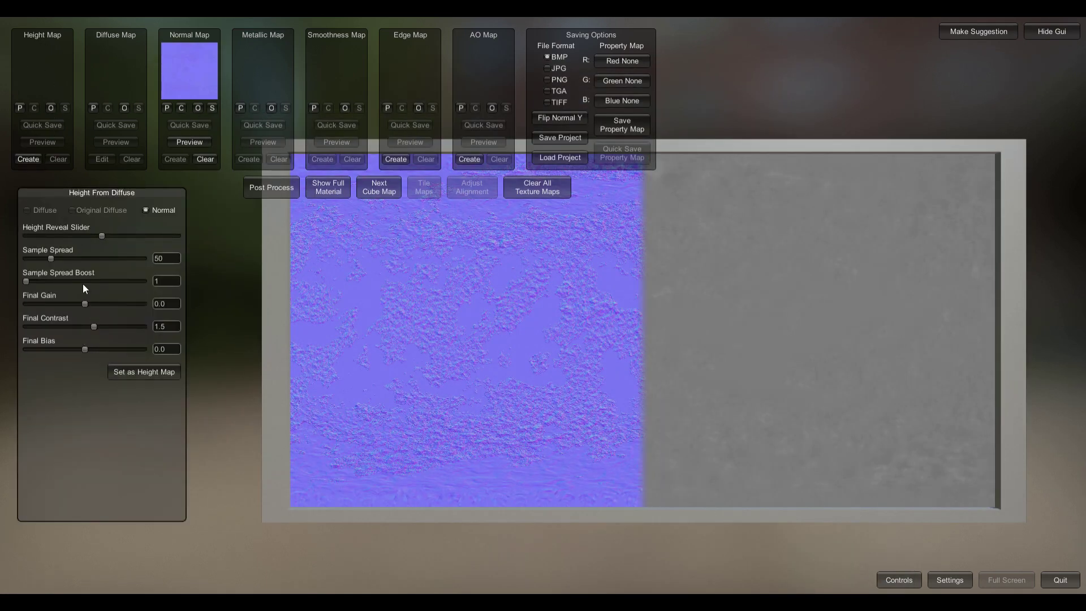
pyautogui.moveTo(97, 328)
pyautogui.mouseDown()
pyautogui.moveTo(111, 327)
pyautogui.moveTo(99, 327)
pyautogui.mouseUp()
pyautogui.click(135, 375)
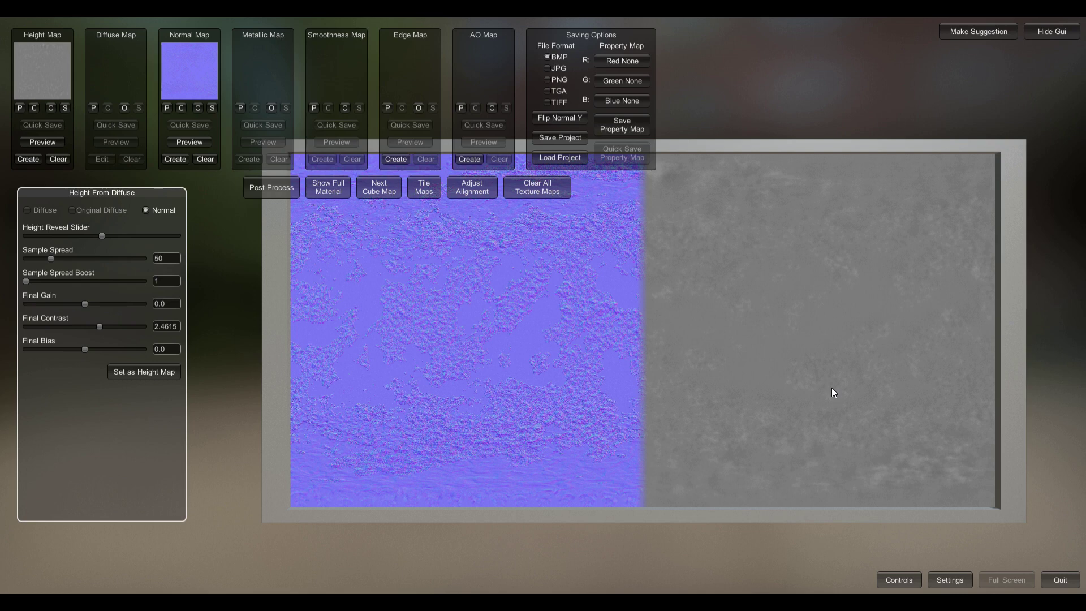
# Step: Set the saving format to PNG and save the height map as planet_height.png in the Planet Maps folder
pyautogui.click(557, 79)
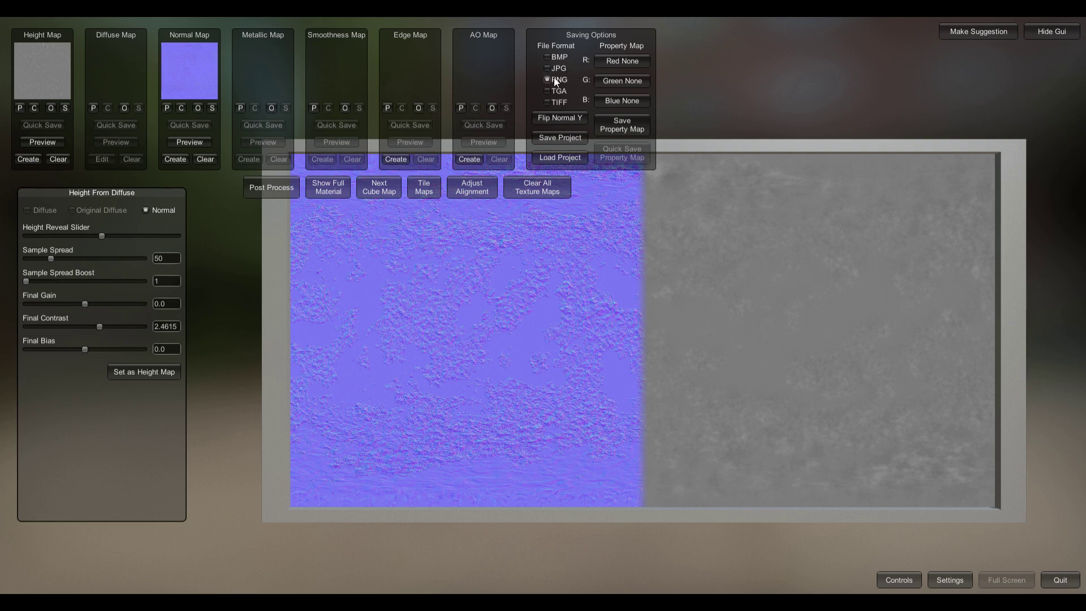
pyautogui.click(64, 109)
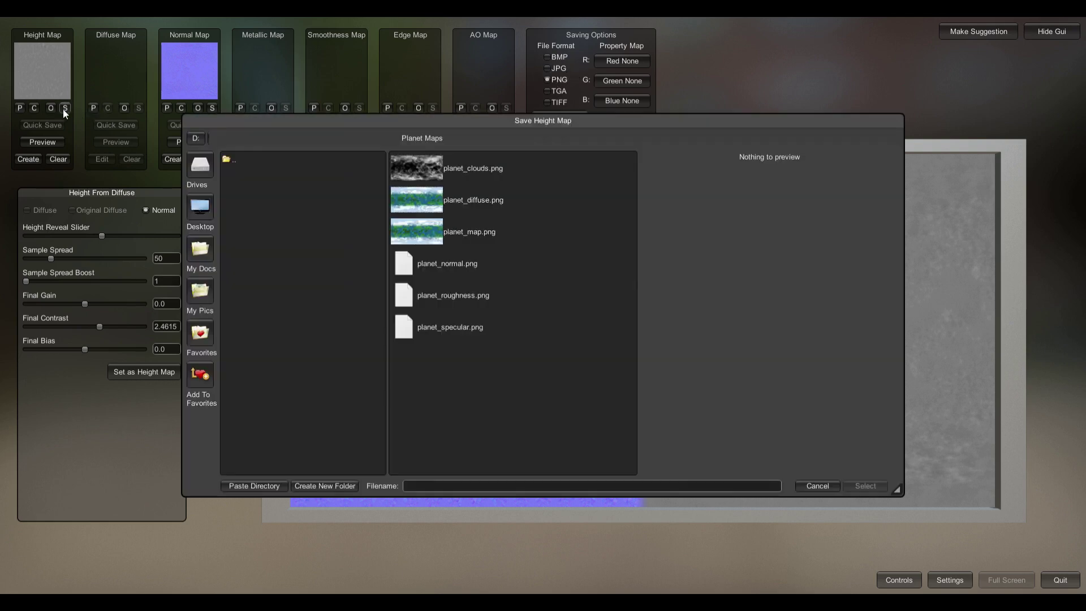
pyautogui.click(463, 272)
pyautogui.click(428, 486)
pyautogui.press('Delete')
pyautogui.press('Delete')
pyautogui.press('Delete')
pyautogui.press('Delete')
pyautogui.press('Delete')
pyautogui.press('Delete')
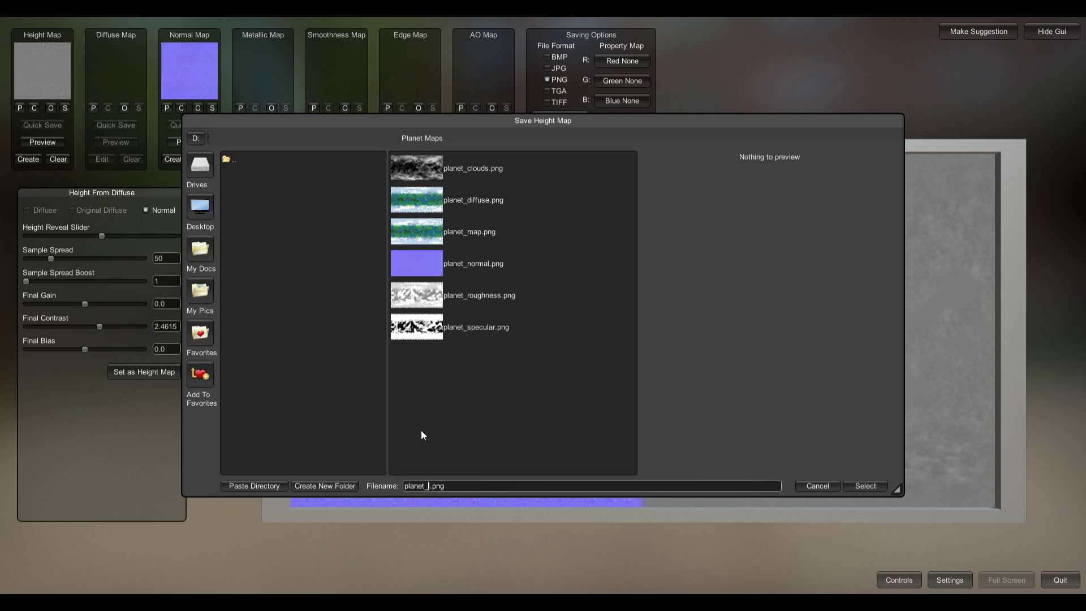
pyautogui.write('height')
pyautogui.click(863, 486)
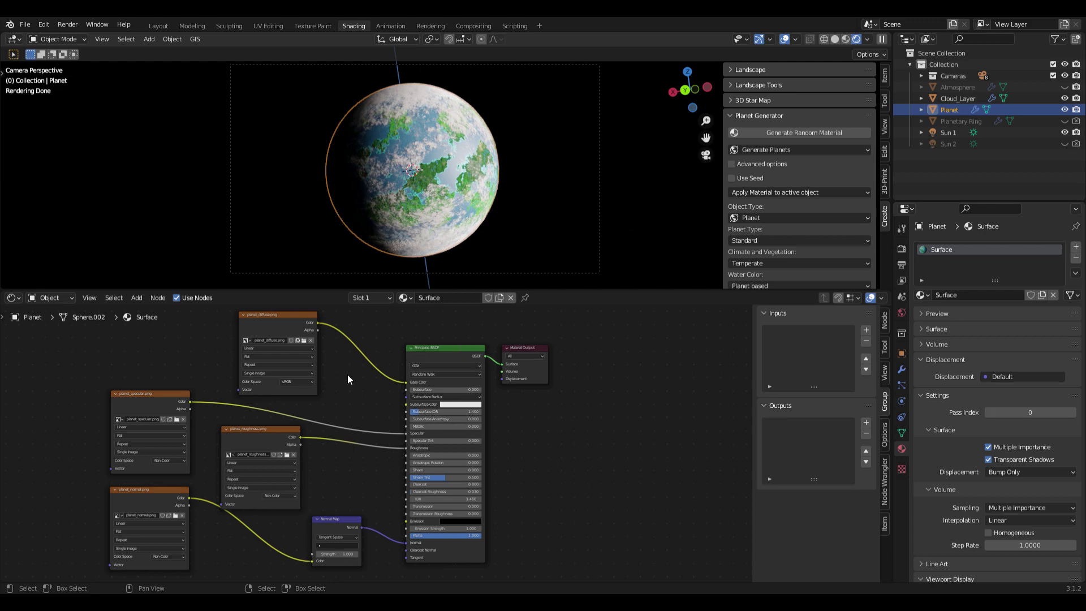
# Step: Switch to Blender, select Cloud_Layer and Planet together, and bring up the export formats
pyautogui.click(958, 99)
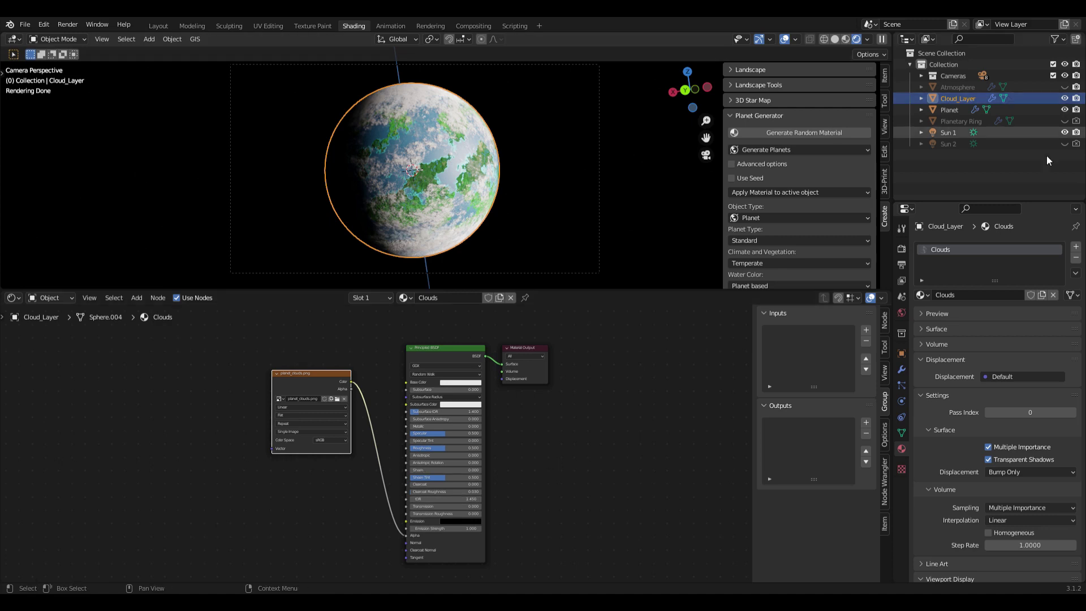
pyautogui.keyDown('ctrl'); pyautogui.click(948, 111); pyautogui.keyUp('ctrl')
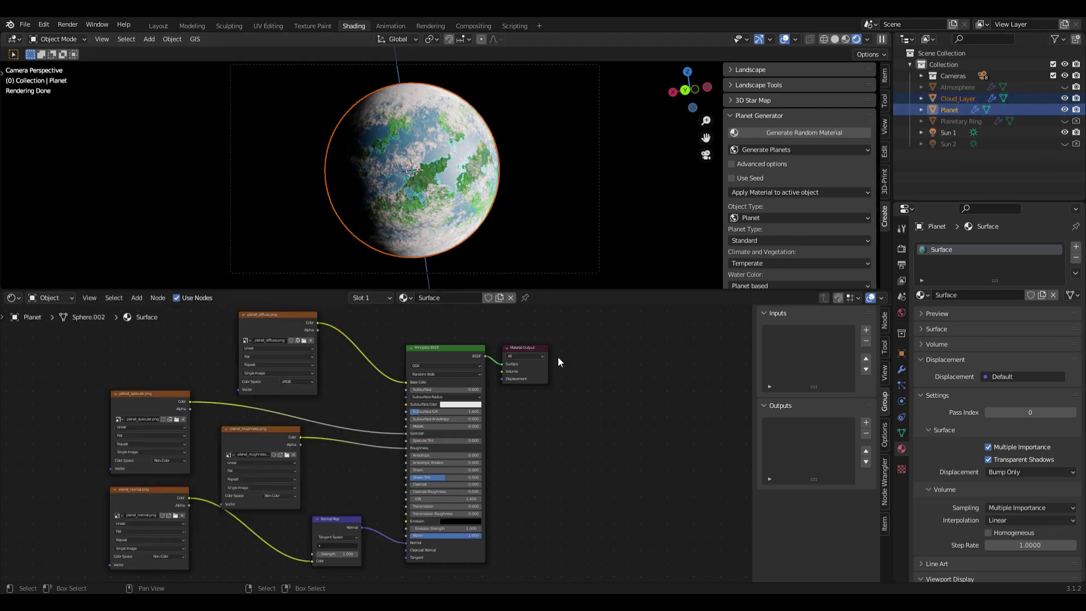
pyautogui.click(25, 25)
pyautogui.moveTo(49, 188)
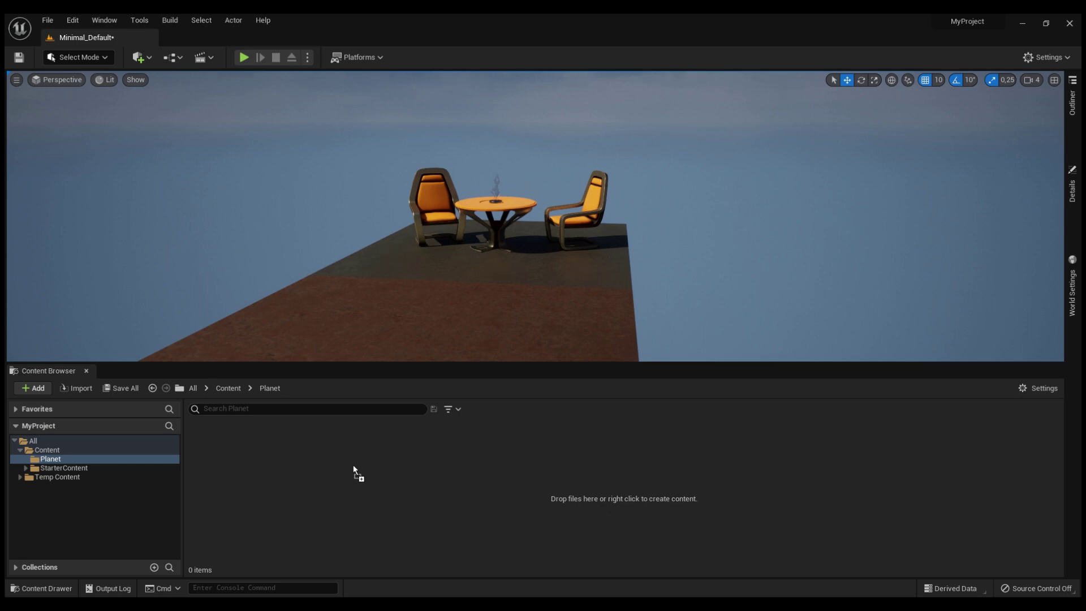
# Step: Switch to Unreal Engine and import the Planet FBX file with the default options into the project's Planet content folder
pyautogui.moveTo(353, 464); pyautogui.dragTo(355, 465)
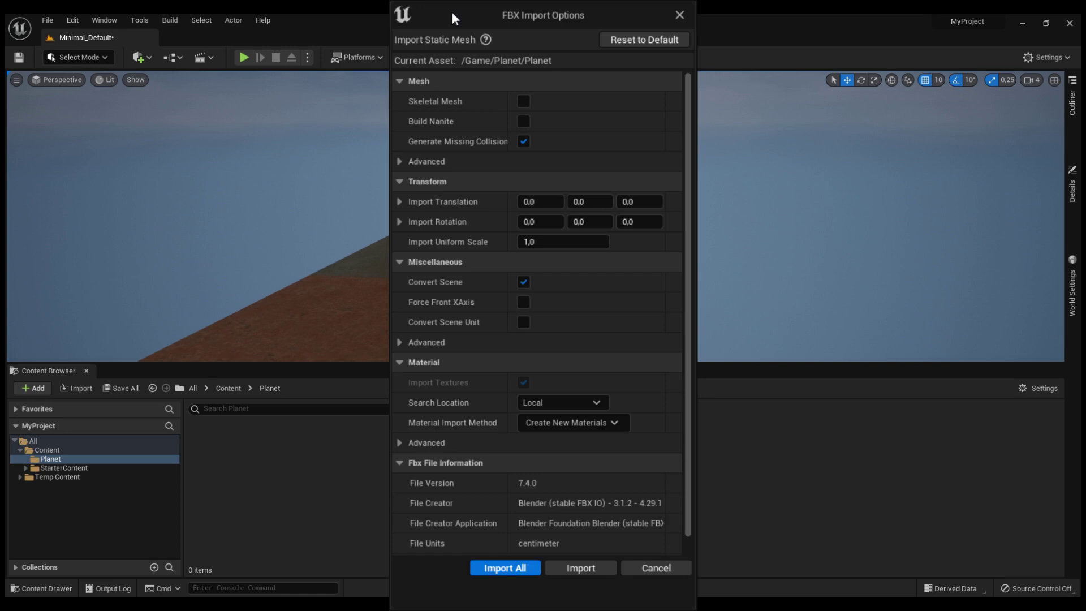
pyautogui.press('Return')
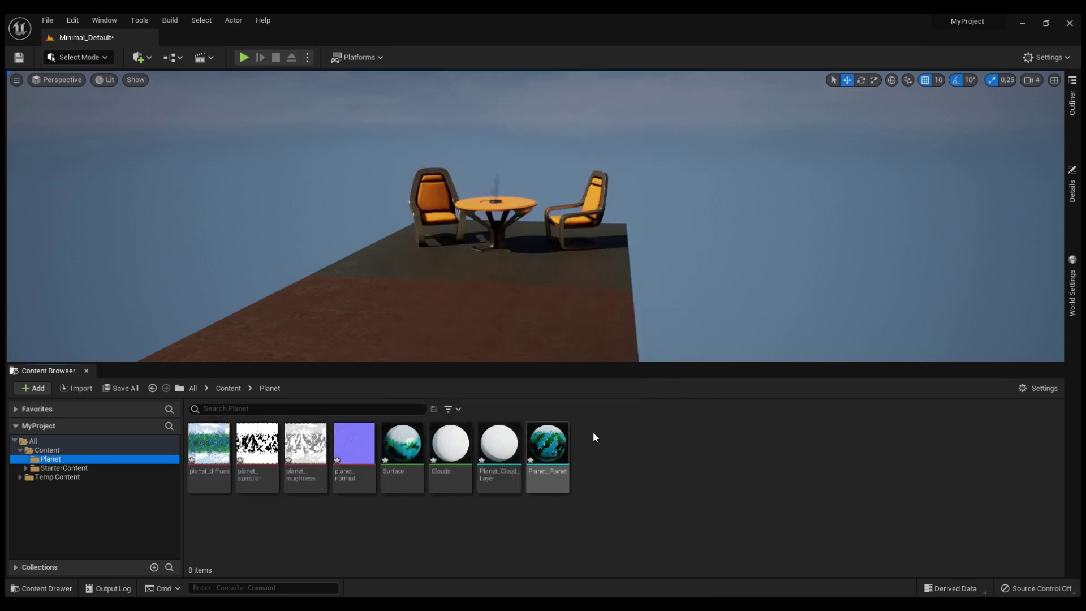
# Step: Open the Planet_Planet mesh's Surface material and spread its overlapping diffuse, roughness and specular texture nodes apart in the graph
pyautogui.doubleClick(556, 456)
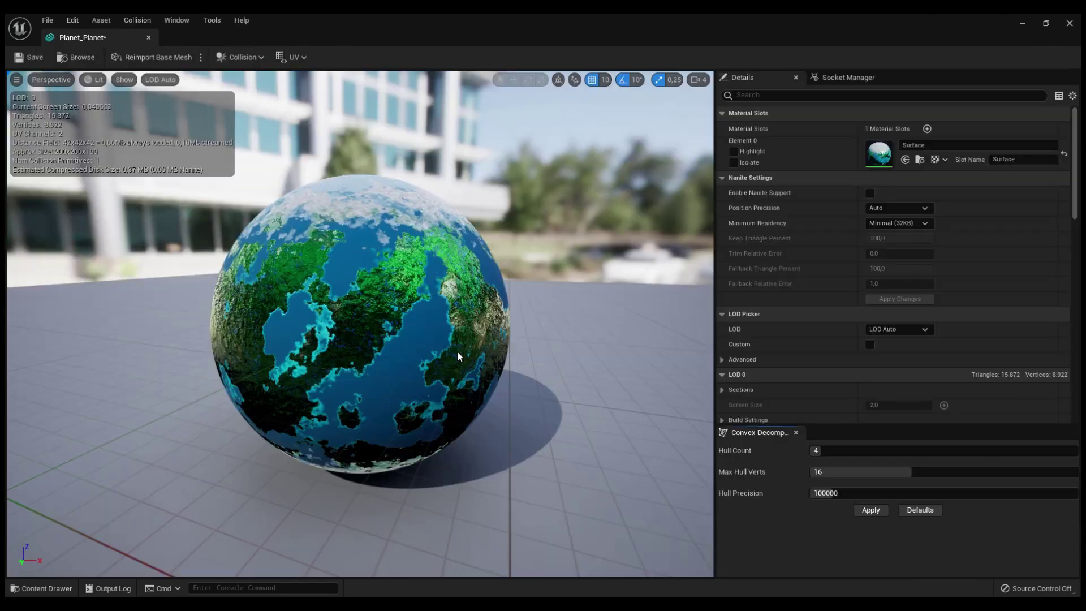
pyautogui.doubleClick(883, 158)
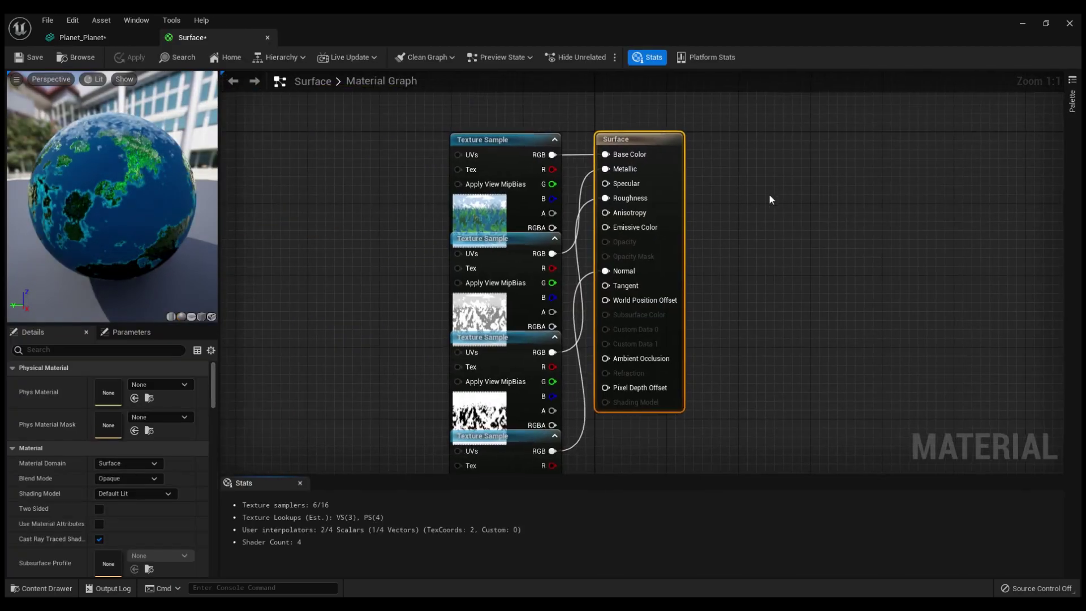
pyautogui.moveTo(524, 151); pyautogui.dragTo(334, 134)
pyautogui.moveTo(353, 266); pyautogui.dragTo(327, 275)
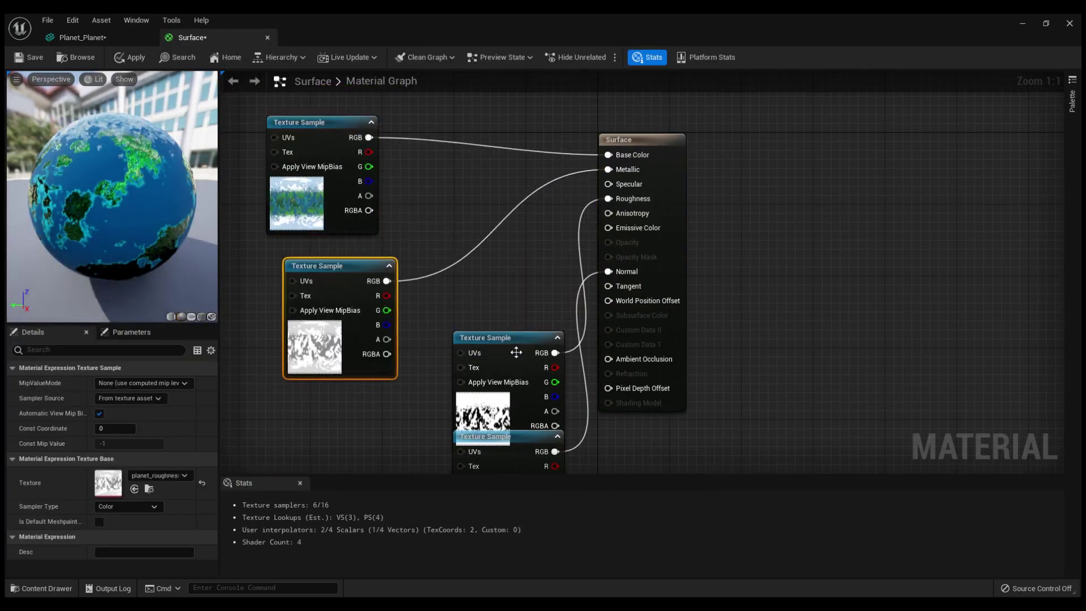
pyautogui.moveTo(510, 348); pyautogui.dragTo(348, 416)
pyautogui.moveTo(517, 430); pyautogui.dragTo(525, 339, button='right')
pyautogui.scroll(-1, 531, 314)
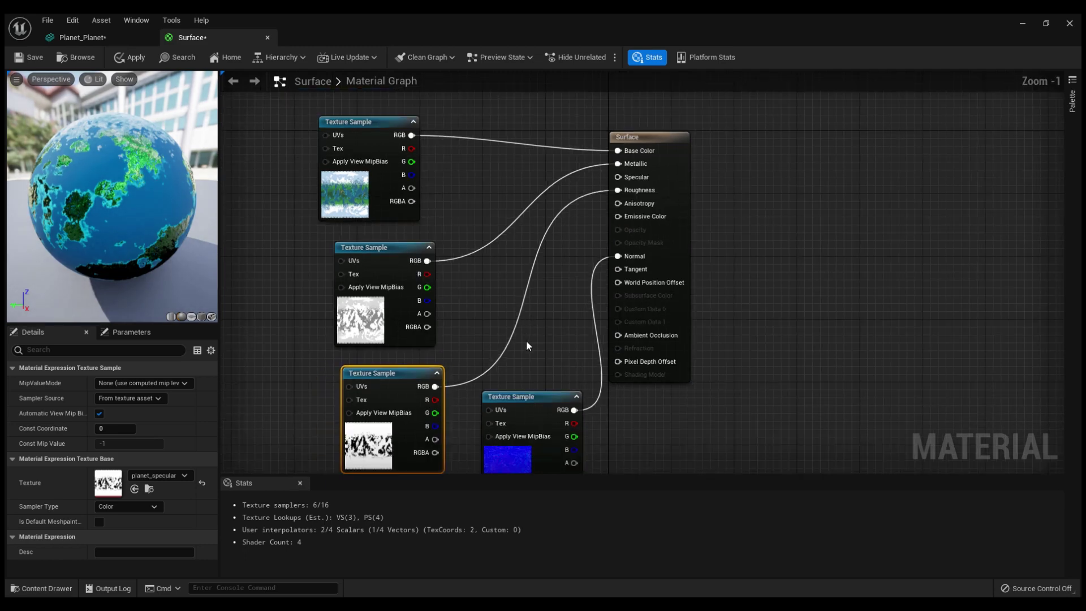
# Step: Connect the planet_specular texture to Specular and the planet_roughness texture to Roughness, and remove the link to Metallic
pyautogui.moveTo(381, 364); pyautogui.dragTo(595, 181)
pyautogui.moveTo(410, 254); pyautogui.dragTo(611, 182)
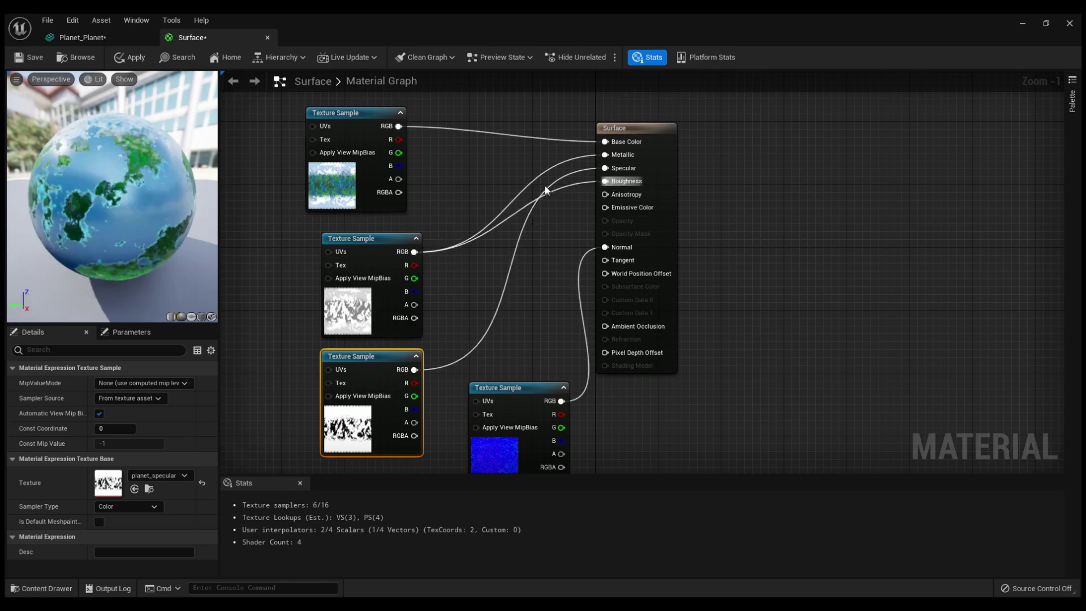
pyautogui.keyDown('alt'); pyautogui.click(570, 164); pyautogui.keyUp('alt')
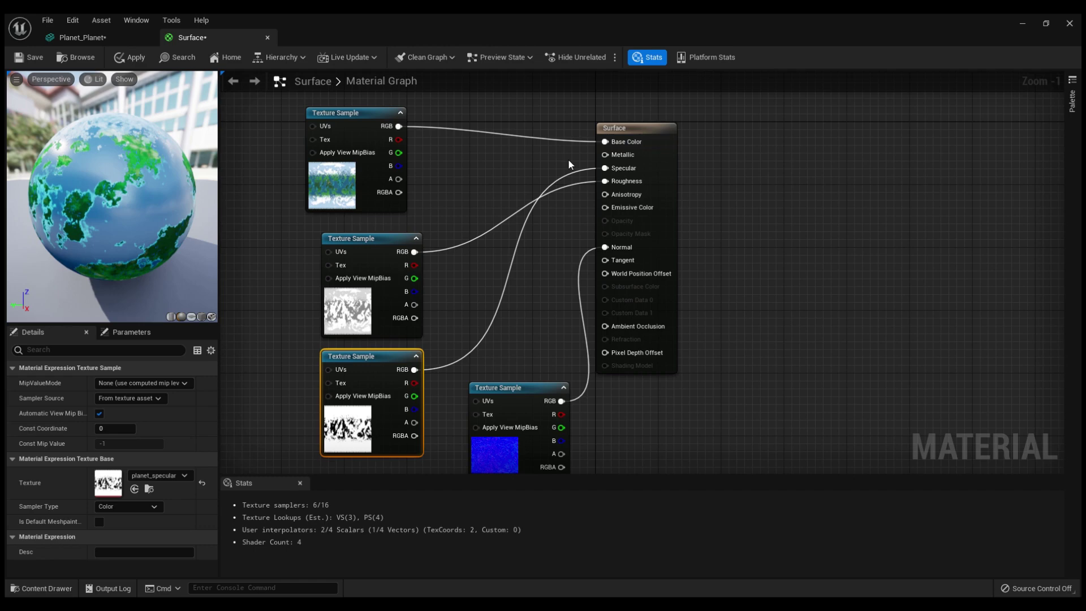
# Step: Enable Flip Green Channel on the planet_normal texture, save it, and close the texture and Surface material editors
pyautogui.click(521, 405)
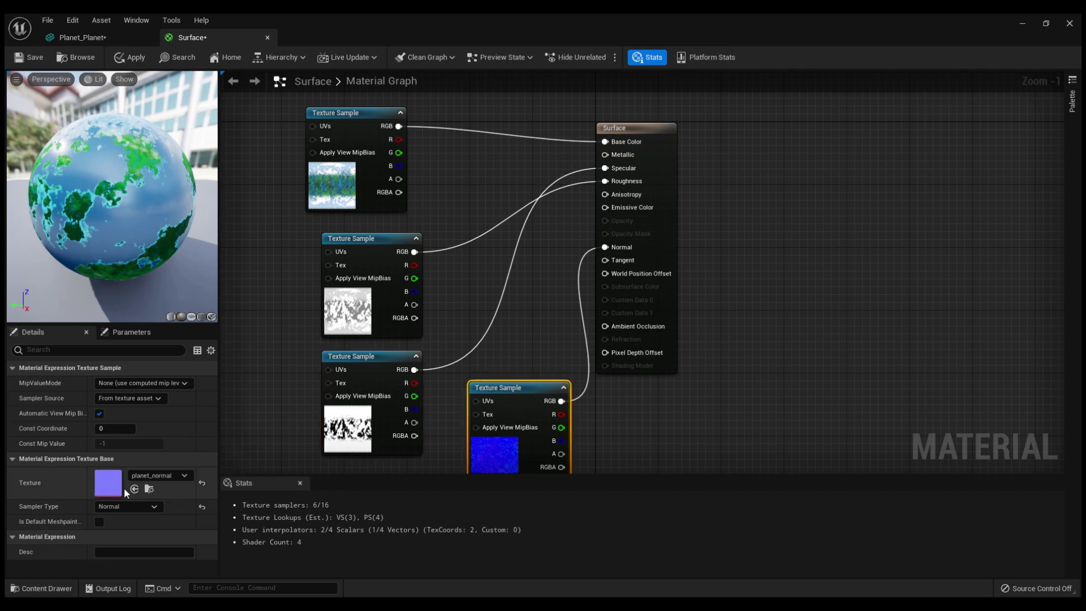
pyautogui.doubleClick(104, 484)
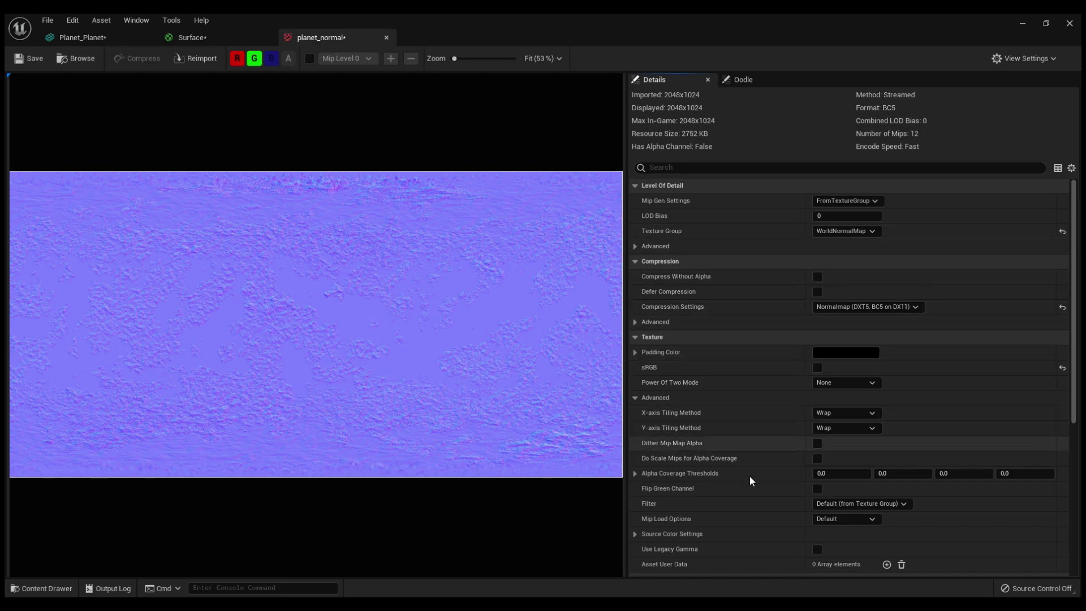
pyautogui.click(818, 488)
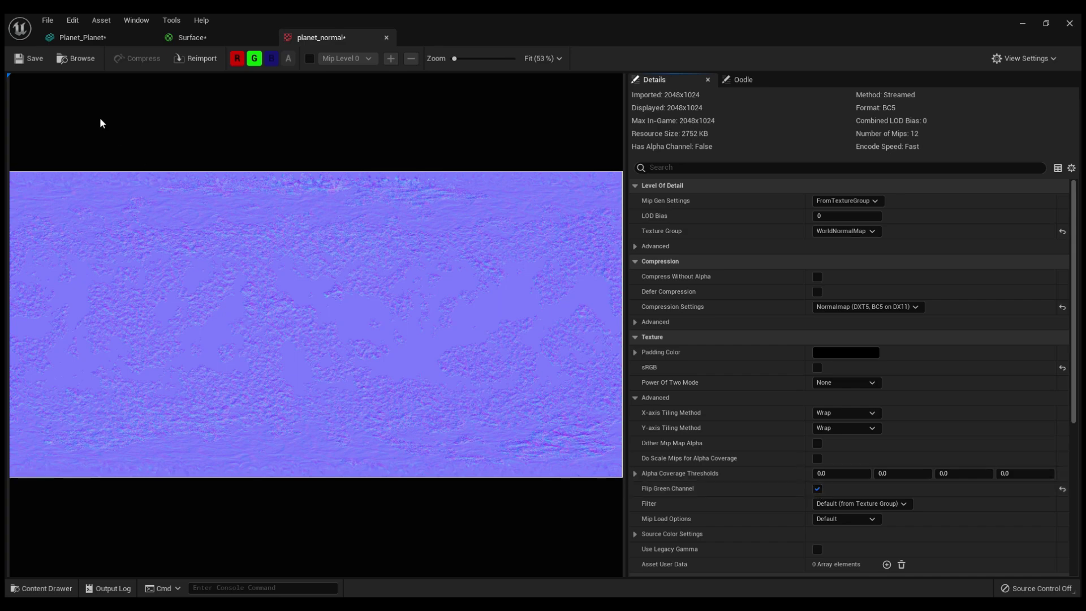
pyautogui.click(30, 59)
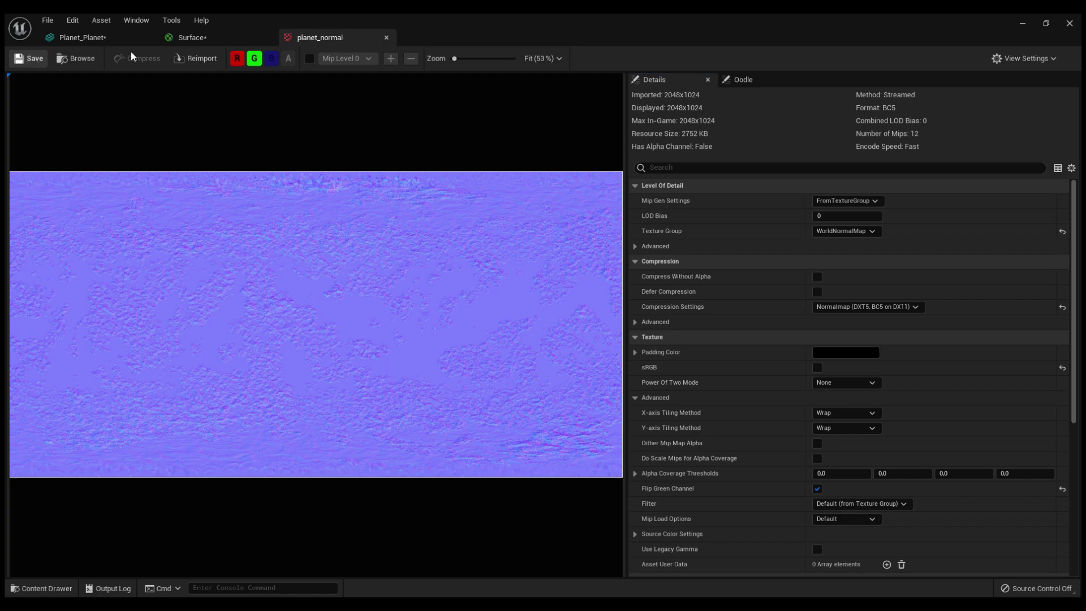
pyautogui.click(386, 38)
pyautogui.click(267, 37)
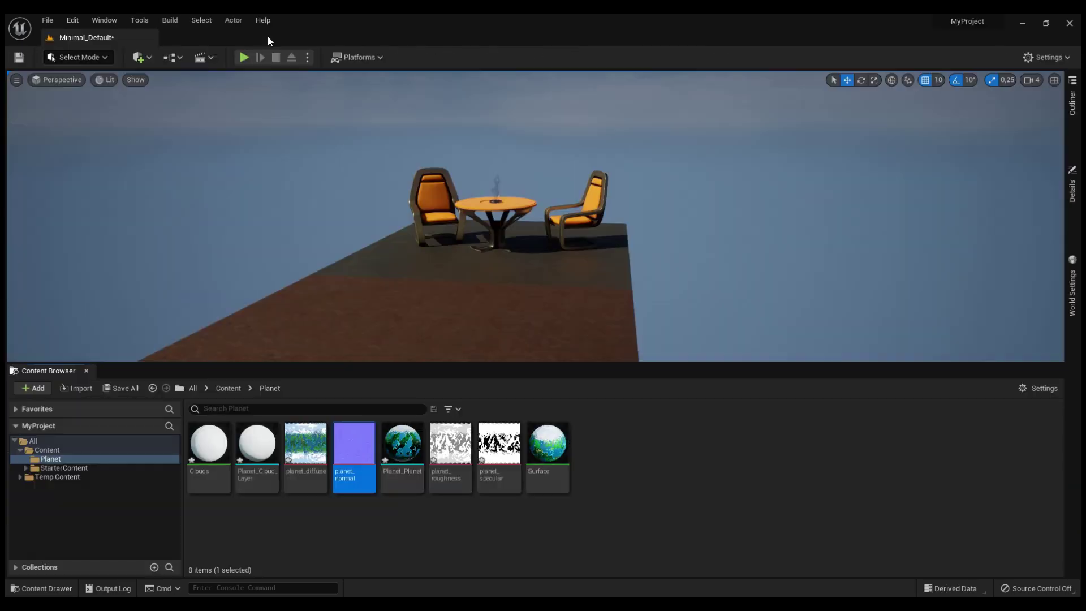
# Step: Open the Planet_Cloud_Layer mesh's Clouds material and add the planet_clouds texture to its graph as a Texture Sample
pyautogui.doubleClick(265, 453)
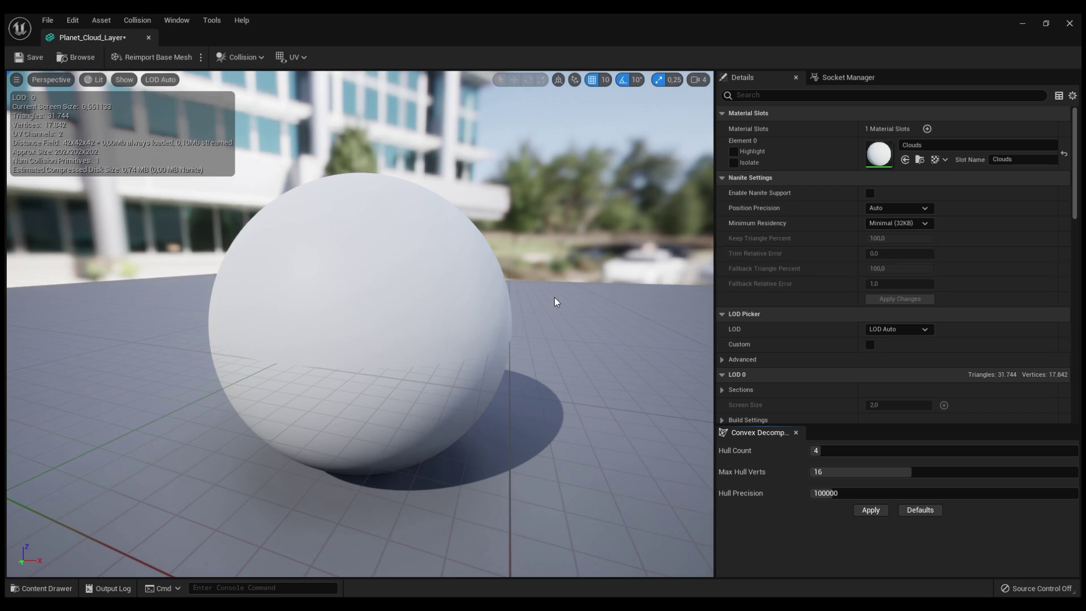
pyautogui.doubleClick(879, 150)
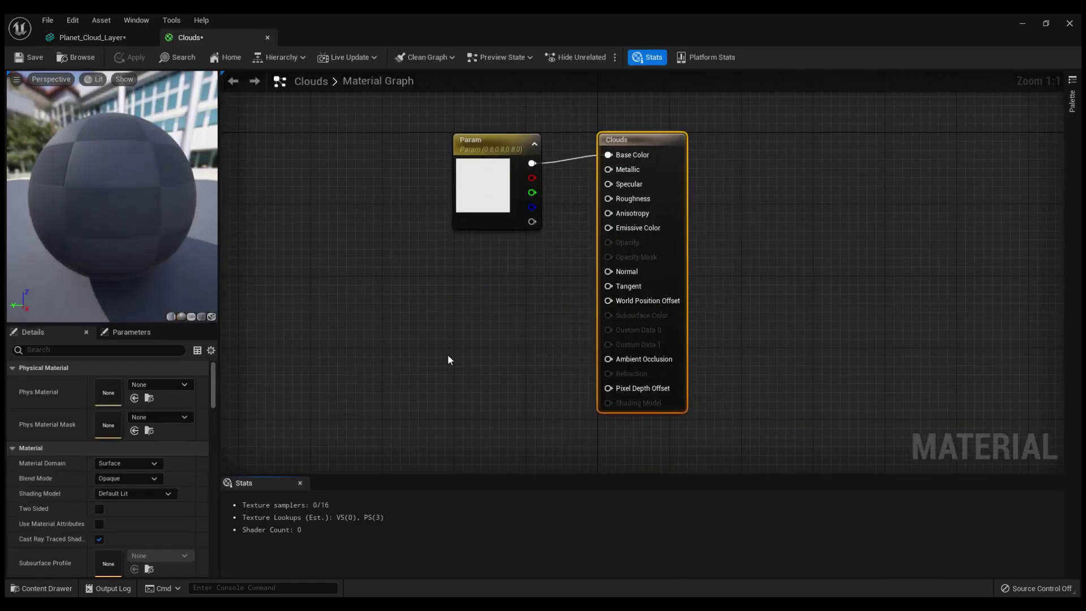
pyautogui.hotkey('ctrl', 'space')
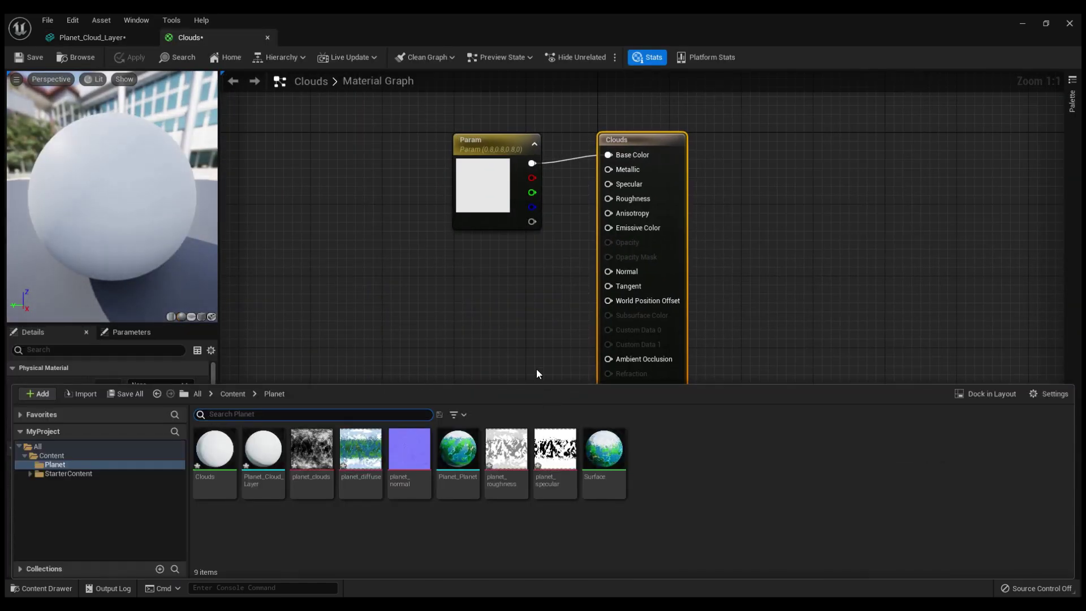
pyautogui.moveTo(311, 450); pyautogui.dragTo(369, 288)
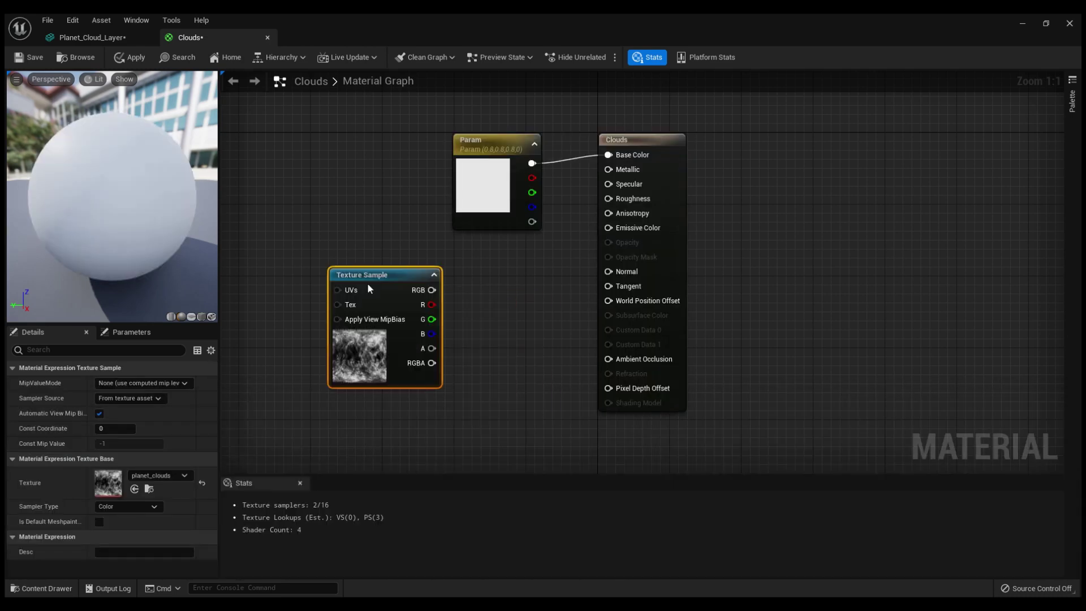
# Step: Change the Clouds material's blend mode to one that supports opacity, and connect the planet_clouds texture's RGB output to Opacity
pyautogui.click(633, 252)
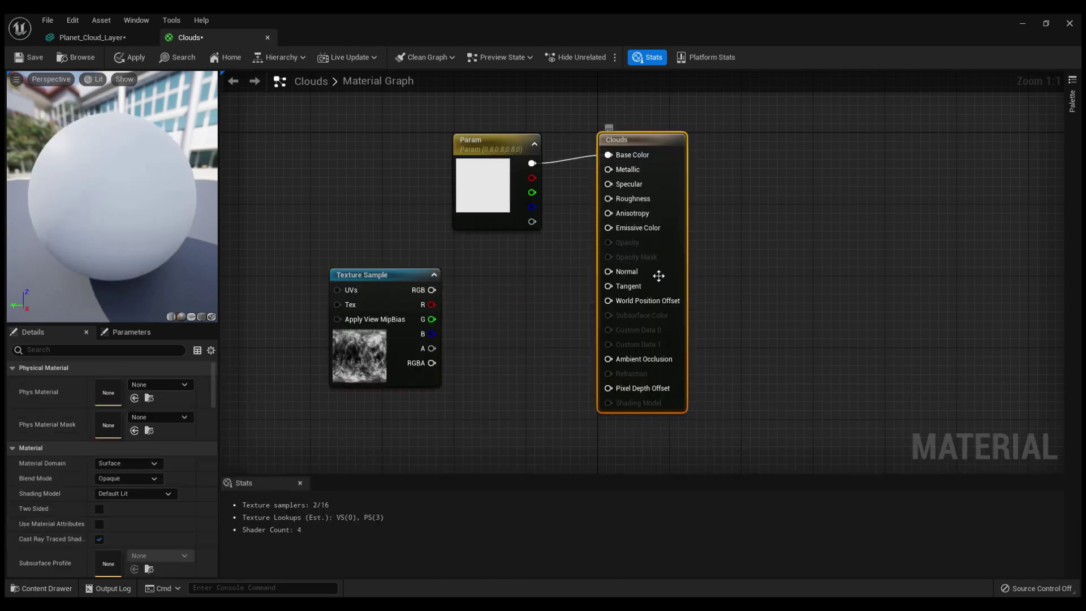
pyautogui.click(125, 476)
pyautogui.click(127, 507)
pyautogui.moveTo(461, 288); pyautogui.dragTo(618, 243)
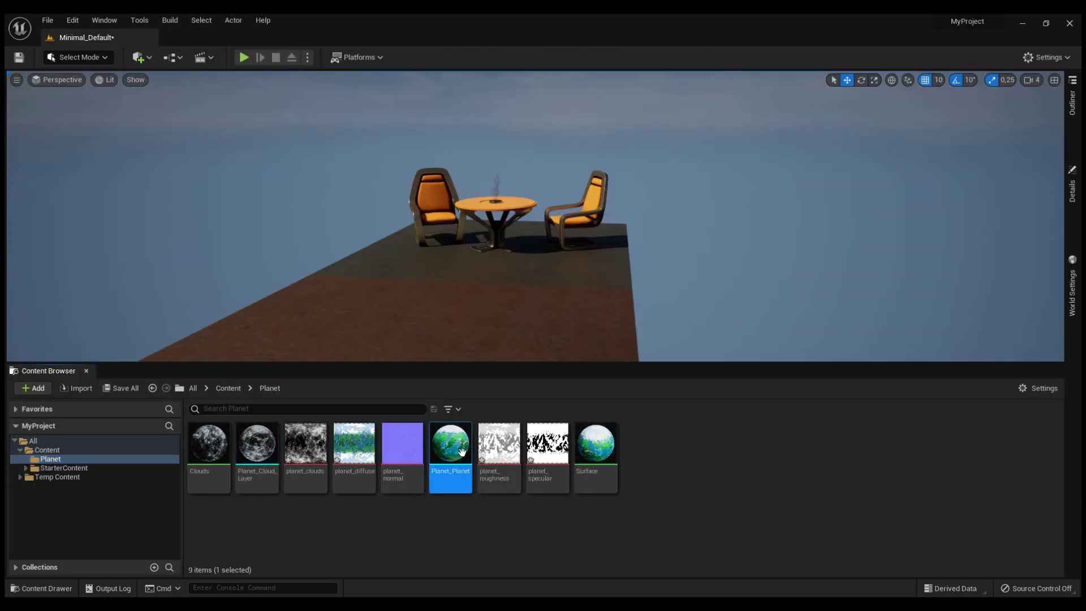
# Step: Place the Planet_Planet and Planet_Cloud_Layer meshes together in the level, on the floor near the table and chairs
pyautogui.keyDown('ctrl'); pyautogui.click(270, 449); pyautogui.keyUp('ctrl')
pyautogui.moveTo(468, 311); pyautogui.dragTo(475, 164)
pyautogui.moveTo(475, 164); pyautogui.dragTo(384, 187, button='right')
pyautogui.click(591, 239)
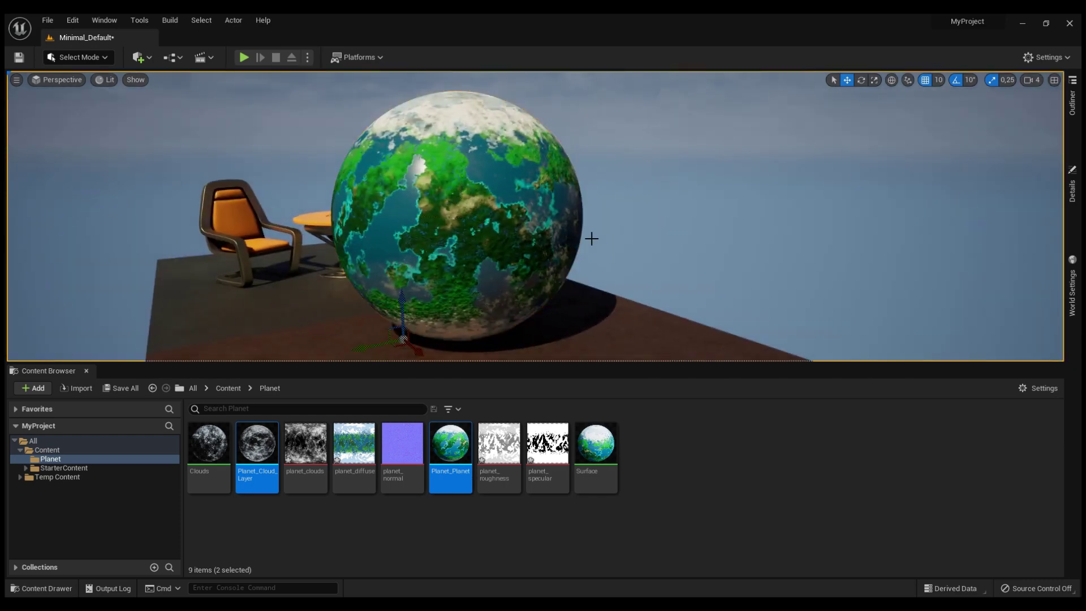